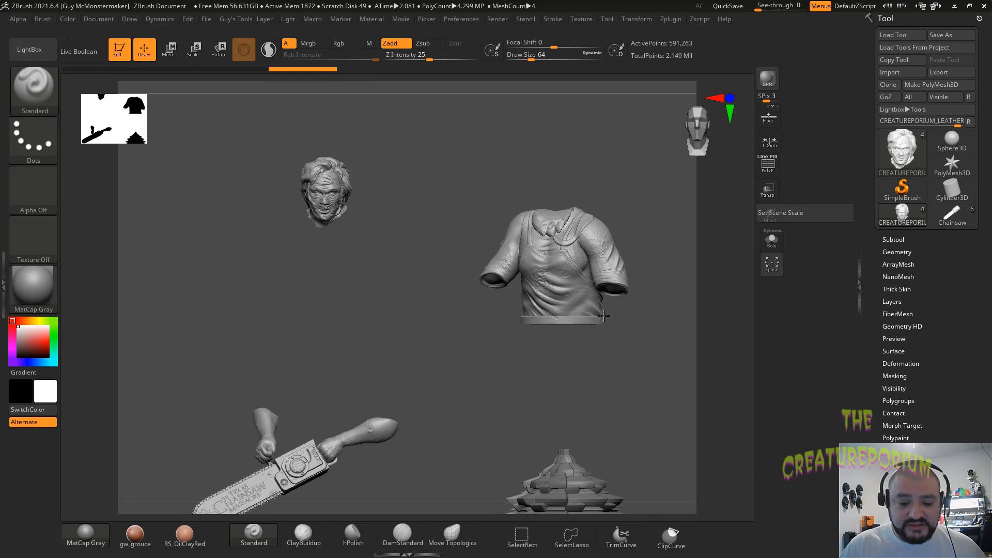
Step: Inspect the exploded view of the Chainsaw tool's separated parts, and return to the Leatherface bust tool in its assembled view
left_click(953, 216)
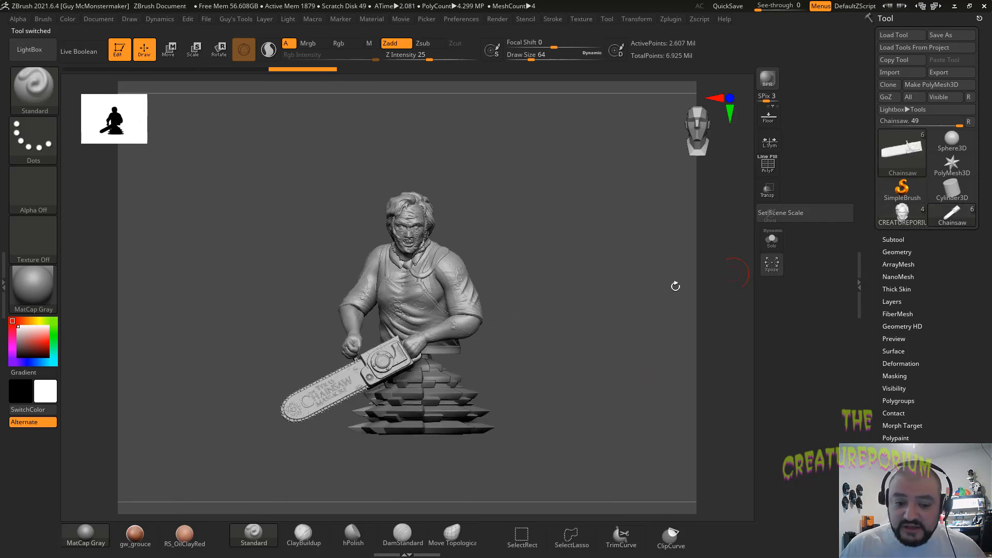
left_click(772, 264)
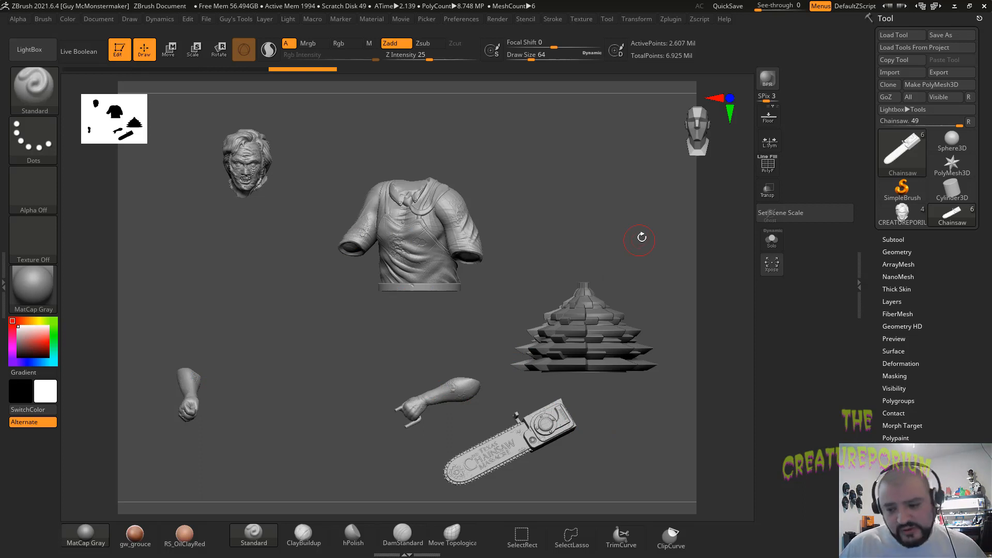
left_click(772, 264)
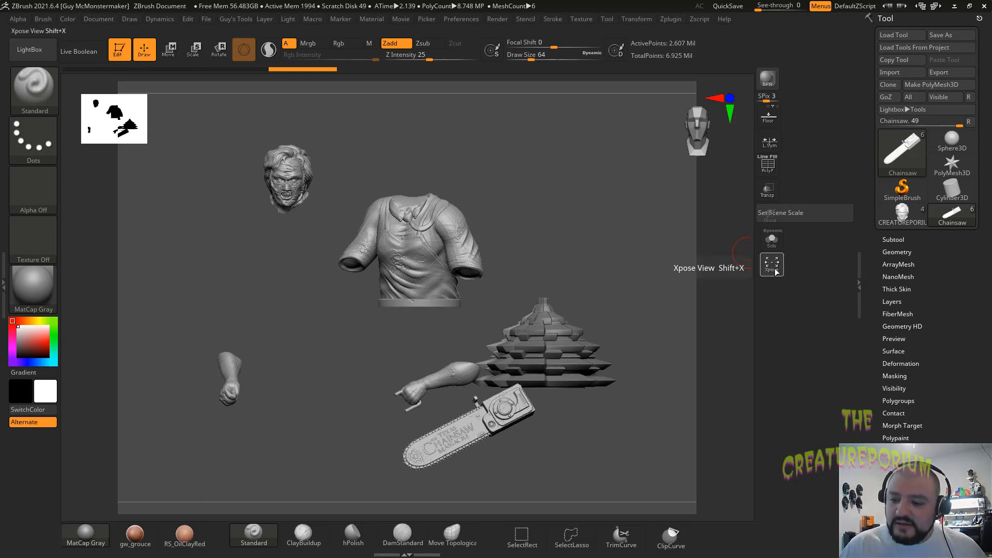
left_click(902, 216)
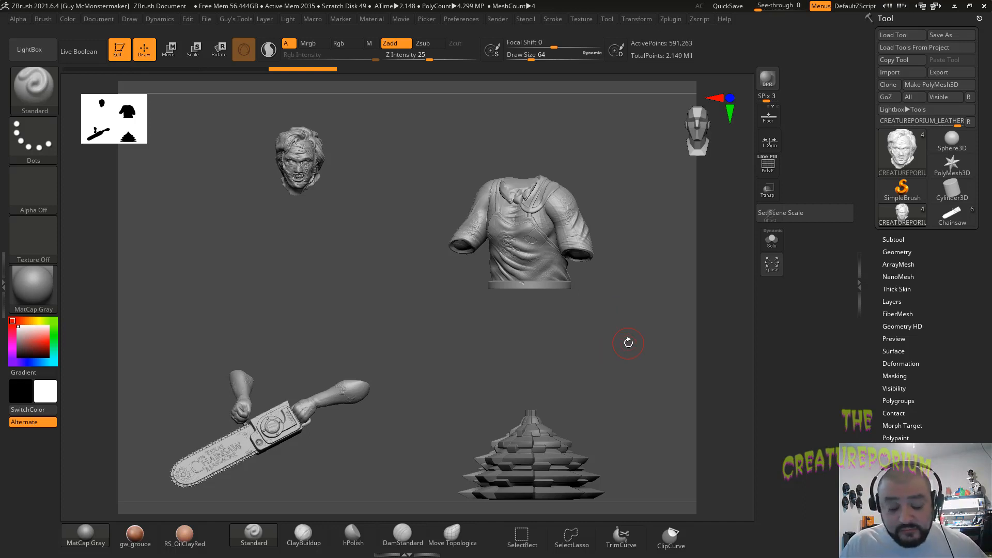
left_click(772, 274)
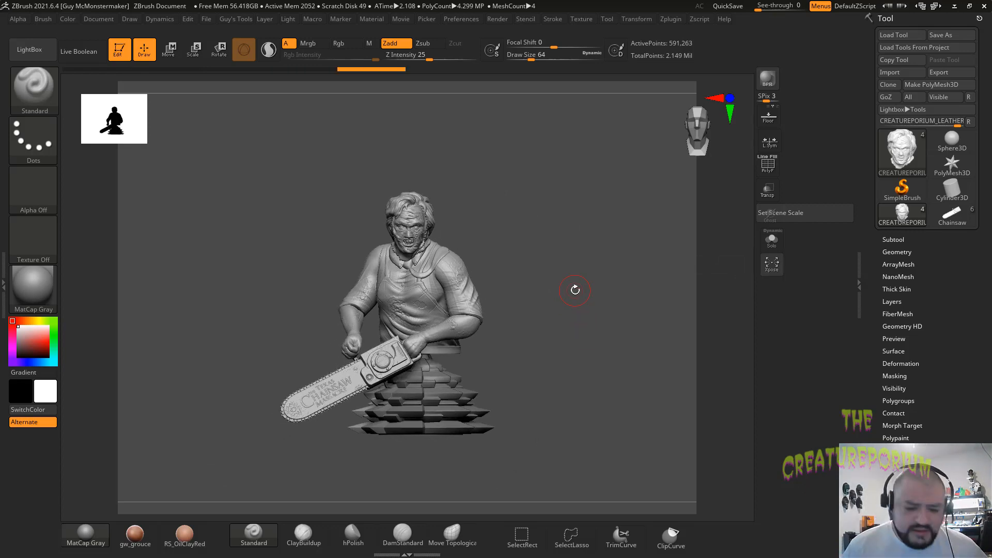
Step: Show the subtool list, hide the other subtools, and make the combined chainsaw and arms subtool active
left_click_drag(580, 316, 593, 354, "alt")
left_click_drag(631, 241, 659, 381, "alt")
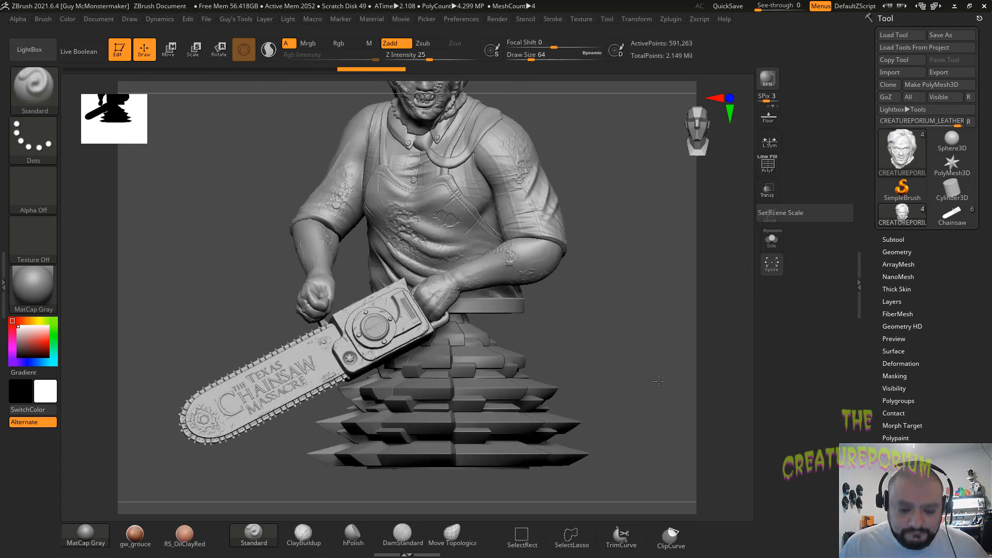
mouse_move(656, 343)
left_mouse_down()
mouse_move(653, 354)
mouse_move(651, 330)
mouse_move(656, 348)
mouse_move(645, 358)
left_mouse_up()
left_click(894, 240)
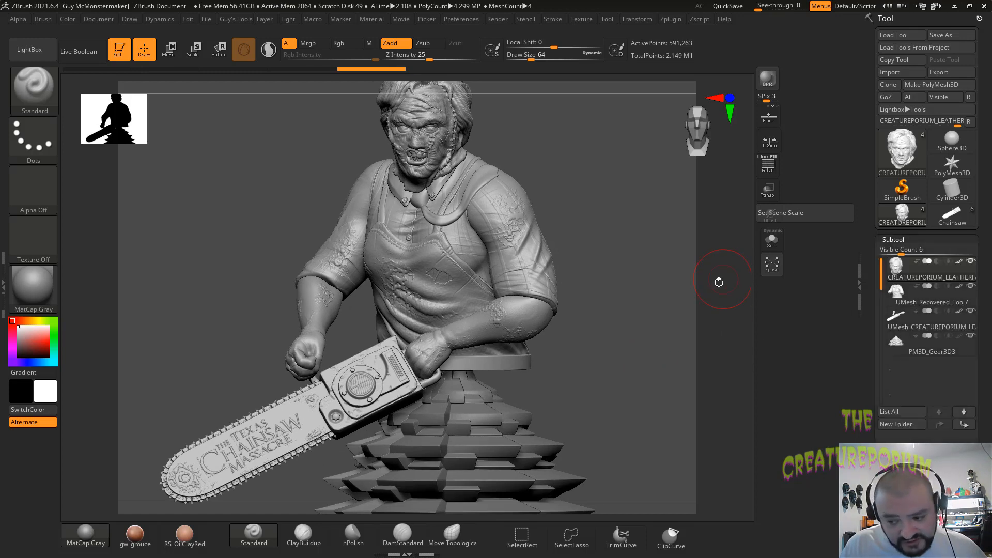
left_click_drag(617, 276, 620, 279, "shift")
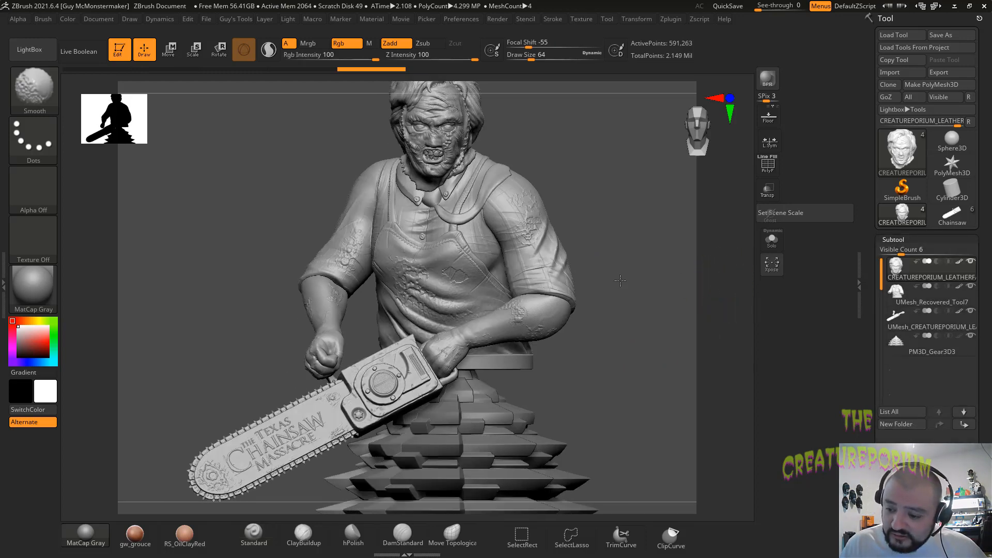
left_click(972, 313, "shift")
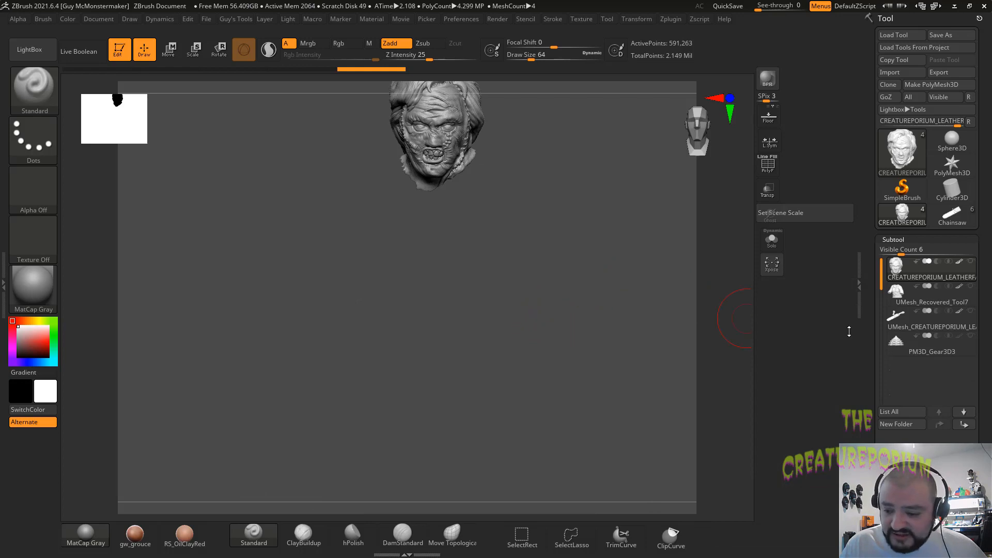
left_click(920, 326)
left_click_drag(446, 284, 545, 240, "alt")
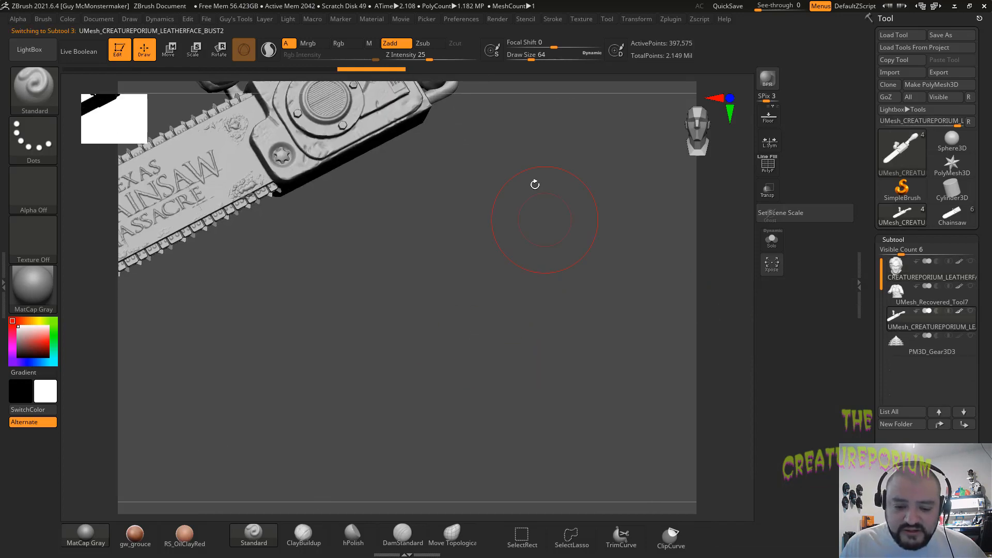
left_click_drag(543, 137, 643, 410, "alt")
Step: Turn on the PolyFrame display for the chainsaw and arms mesh and examine its polygroups
left_click_drag(531, 203, 512, 196)
left_click(766, 175)
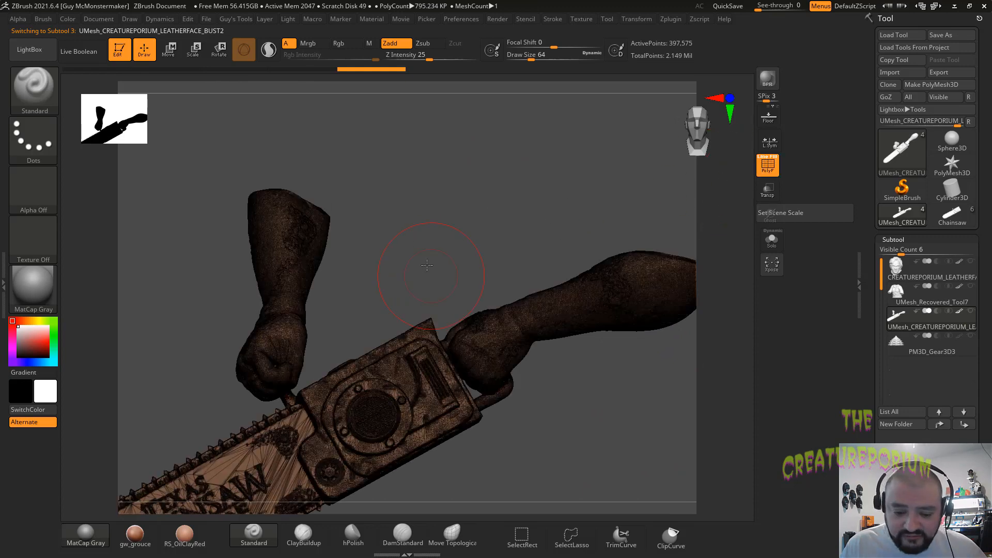
mouse_move(400, 248)
left_mouse_down()
mouse_move(551, 364)
mouse_move(499, 388)
mouse_move(461, 389)
mouse_move(583, 414)
mouse_move(578, 357)
mouse_move(630, 430)
left_mouse_up()
key("f")
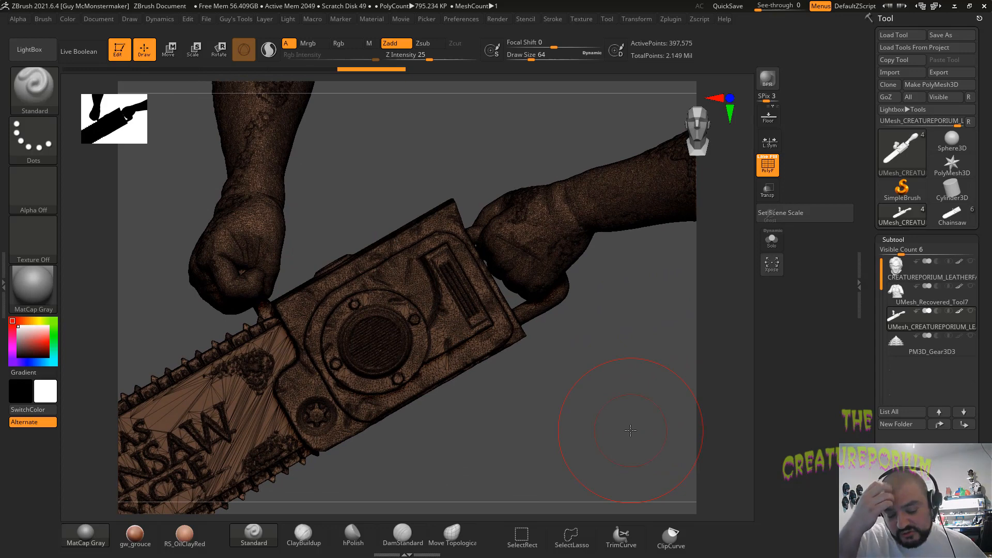
mouse_move(621, 423)
left_mouse_down()
mouse_move(620, 435)
mouse_move(622, 421)
left_mouse_up()
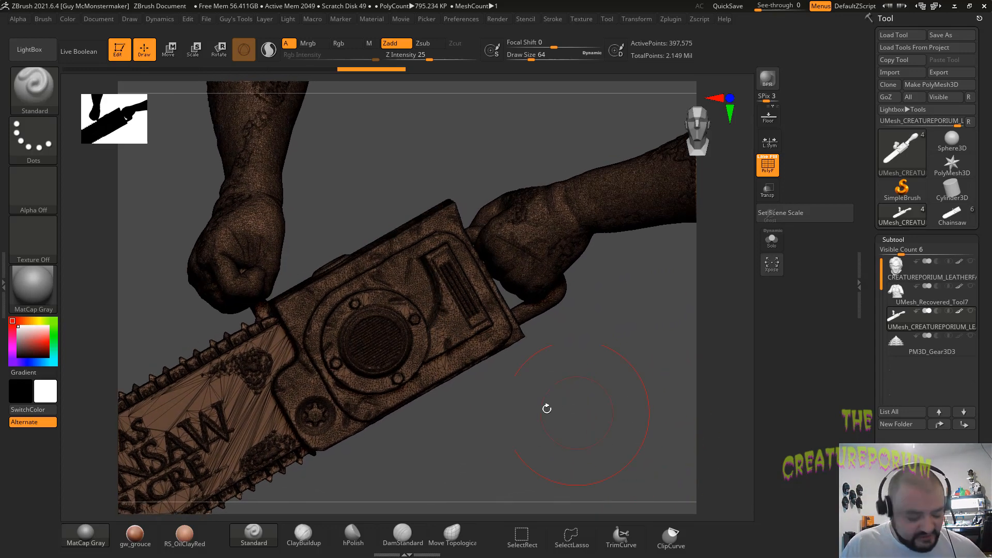
Step: Isolate the hand gripping the rear handle and the adjoining end of the chainsaw body using SelectLasso
key("ctrl+shift")
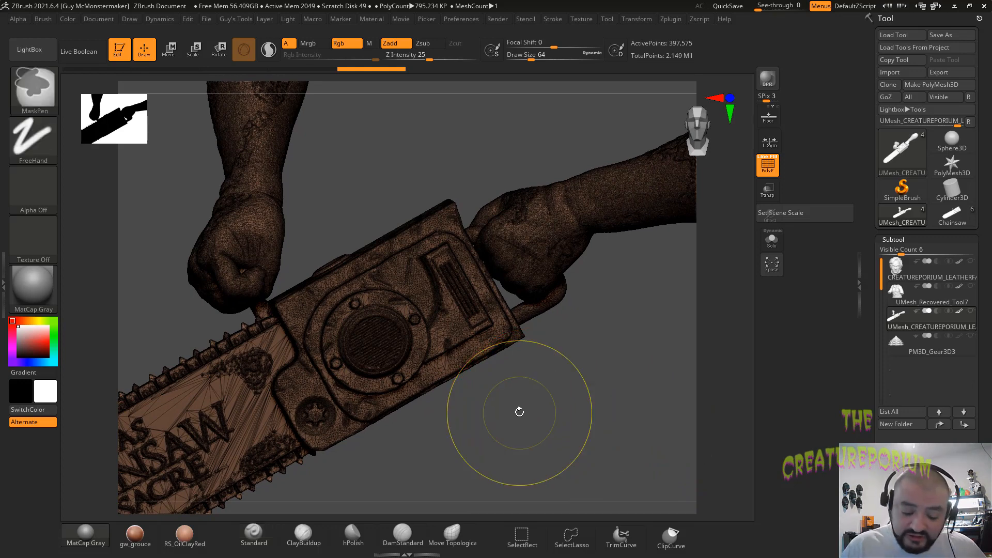
left_click(570, 536)
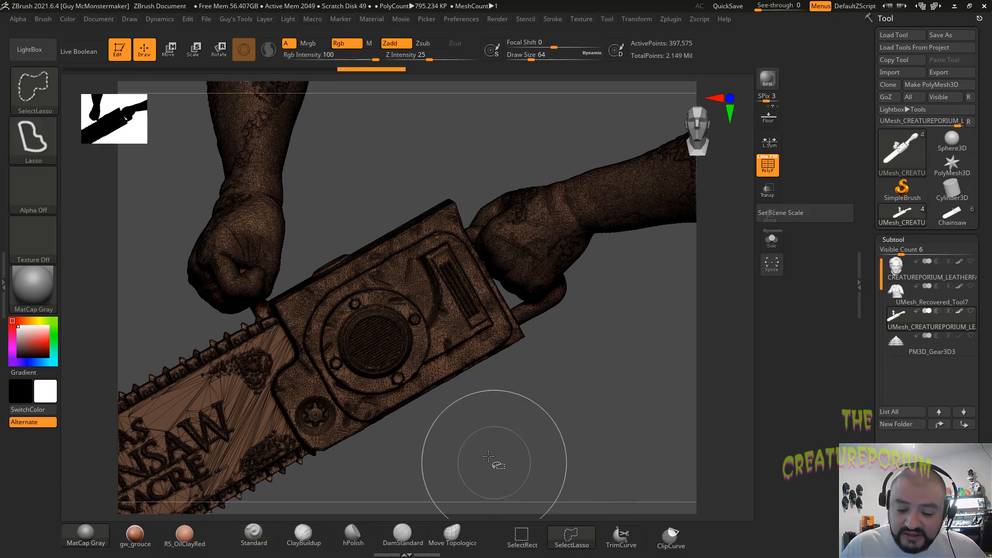
mouse_move(485, 439)
left_mouse_down("ctrl+shift")
mouse_move(598, 407)
mouse_move(572, 188)
mouse_move(376, 166)
mouse_move(457, 416)
mouse_move(515, 434)
mouse_move(543, 426)
left_mouse_up("ctrl+shift")
mouse_move(588, 455)
left_mouse_down()
mouse_move(627, 396)
mouse_move(614, 445)
mouse_move(596, 305)
mouse_move(602, 336)
mouse_move(621, 340)
mouse_move(649, 270)
mouse_move(653, 301)
mouse_move(643, 243)
left_mouse_up()
left_click_drag(642, 242, 672, 299, "alt")
mouse_move(160, 237)
left_mouse_down("ctrl+shift")
mouse_move(221, 333)
mouse_move(264, 274)
mouse_move(274, 202)
mouse_move(213, 165)
left_mouse_up("ctrl+shift")
mouse_move(655, 405)
left_mouse_down()
mouse_move(665, 417)
mouse_move(432, 421)
mouse_move(330, 381)
left_mouse_up()
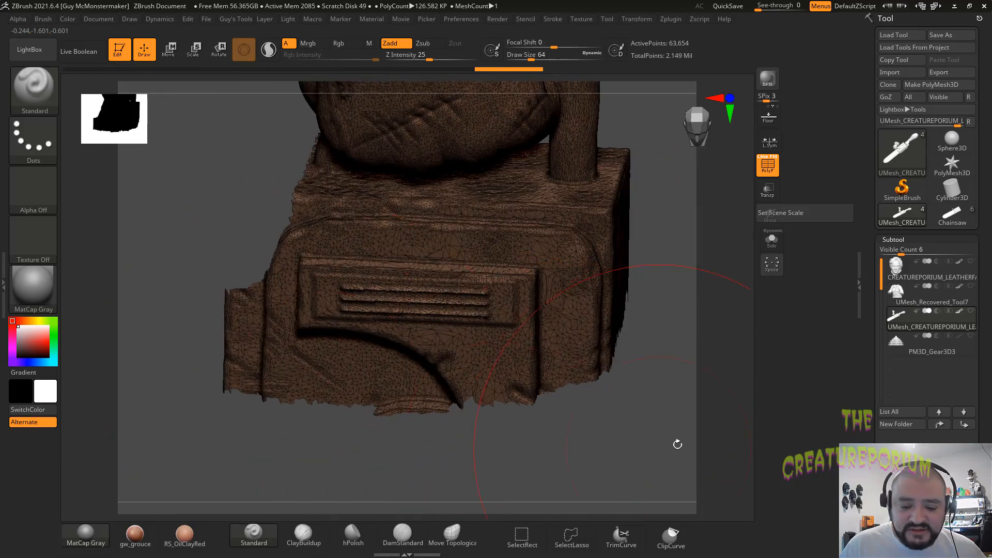
left_click_drag(677, 443, 619, 378)
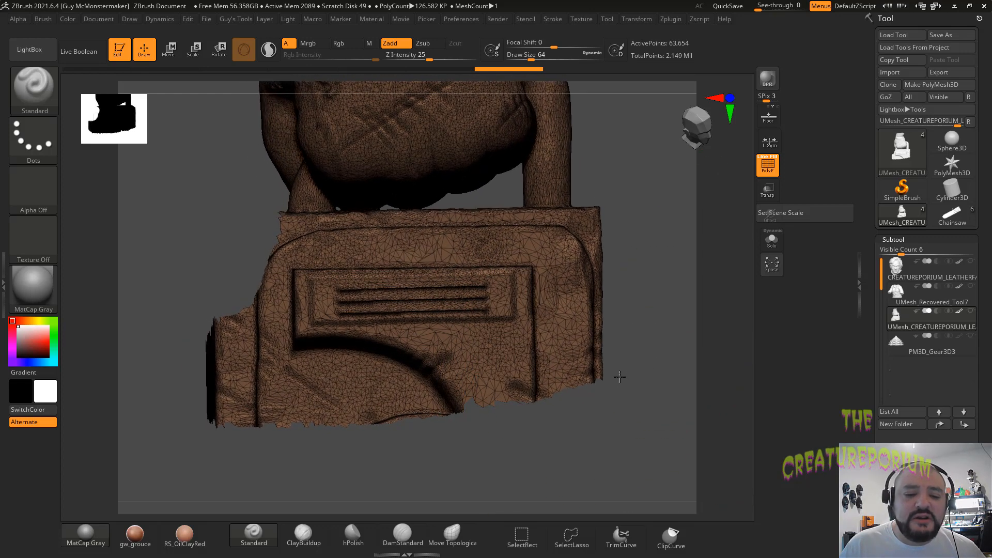
Step: Slice the isolated mesh with SliceCurve along the chainsaw housing's edge, separating the housing from the hand and handle into a different polygroup
key("ctrl+shift")
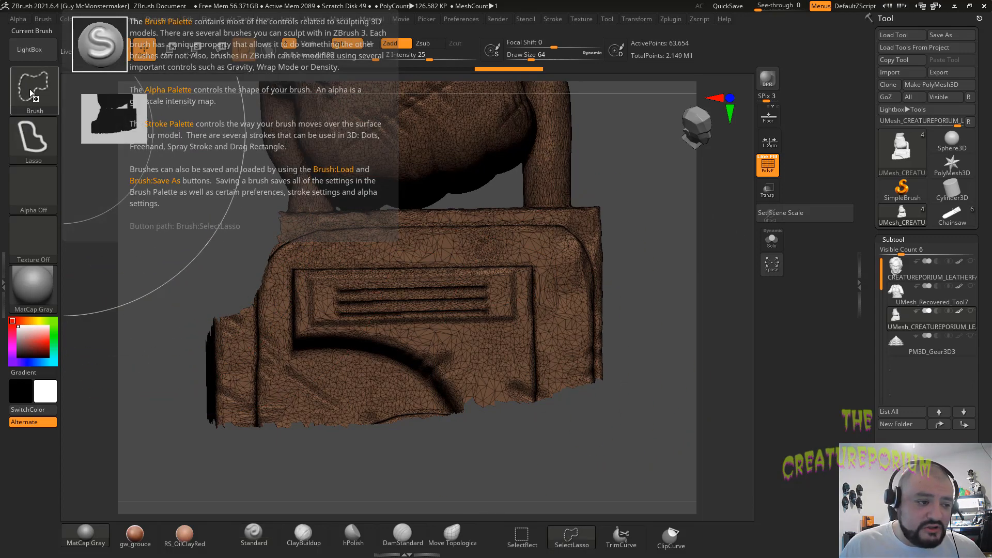
left_click(29, 90)
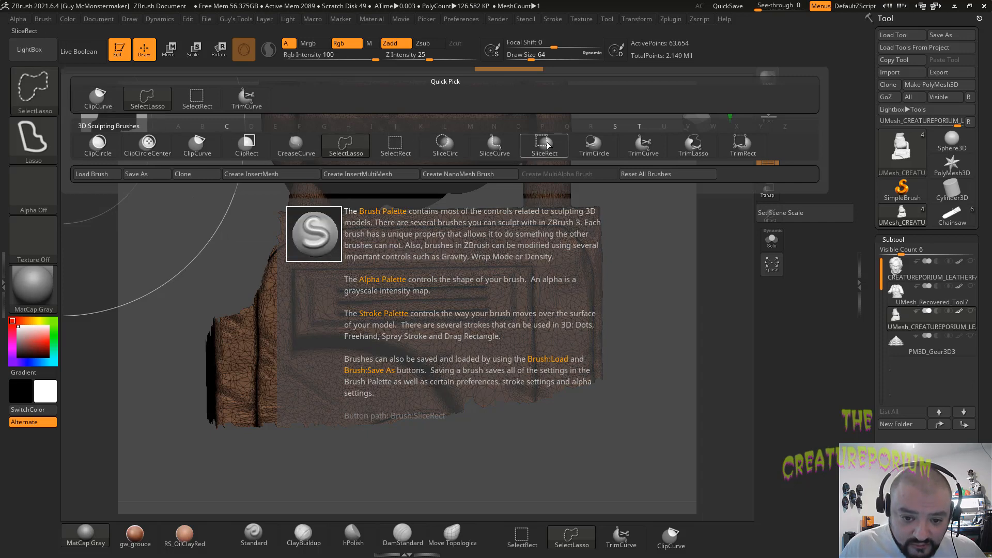
left_click(493, 145)
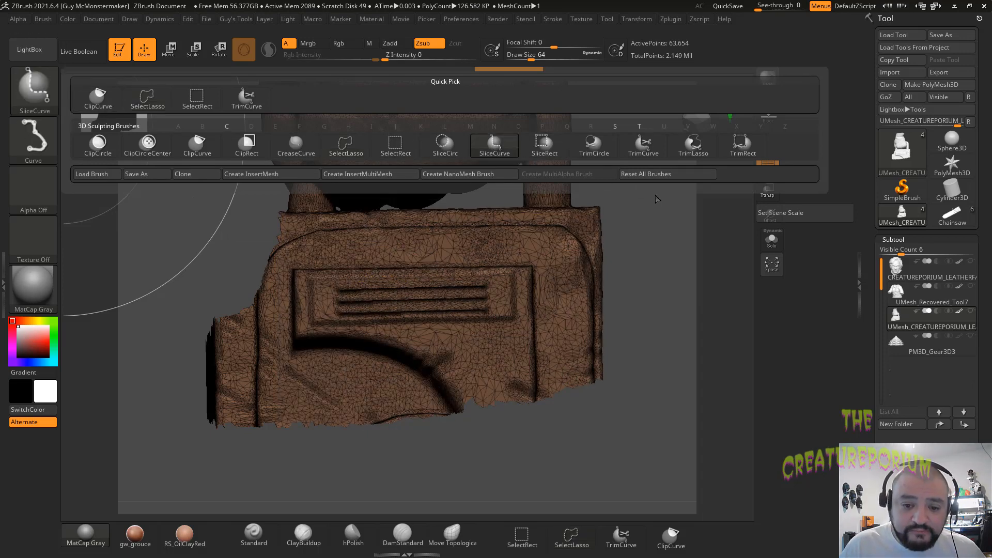
left_click_drag(668, 191, 170, 211)
left_click(676, 330, "ctrl+shift")
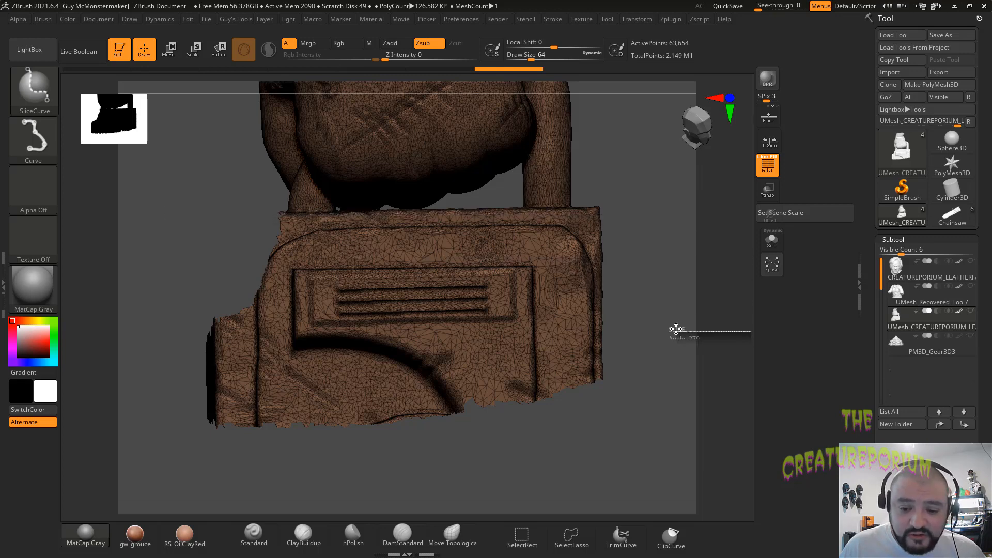
left_click_drag(663, 277, 669, 261)
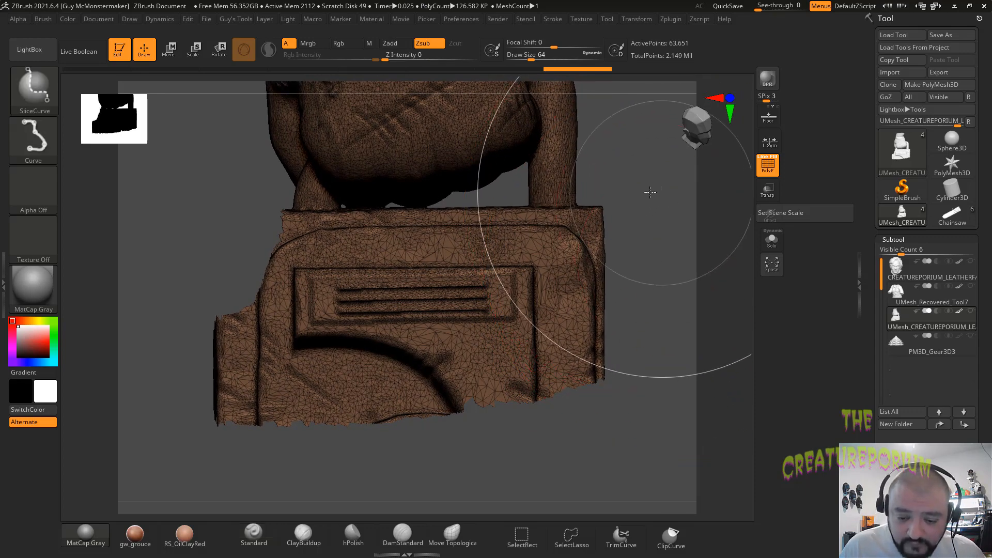
mouse_move(660, 192)
left_mouse_down("ctrl+shift")
mouse_move(206, 194)
mouse_move(158, 208)
mouse_move(159, 219)
left_mouse_up("ctrl+shift")
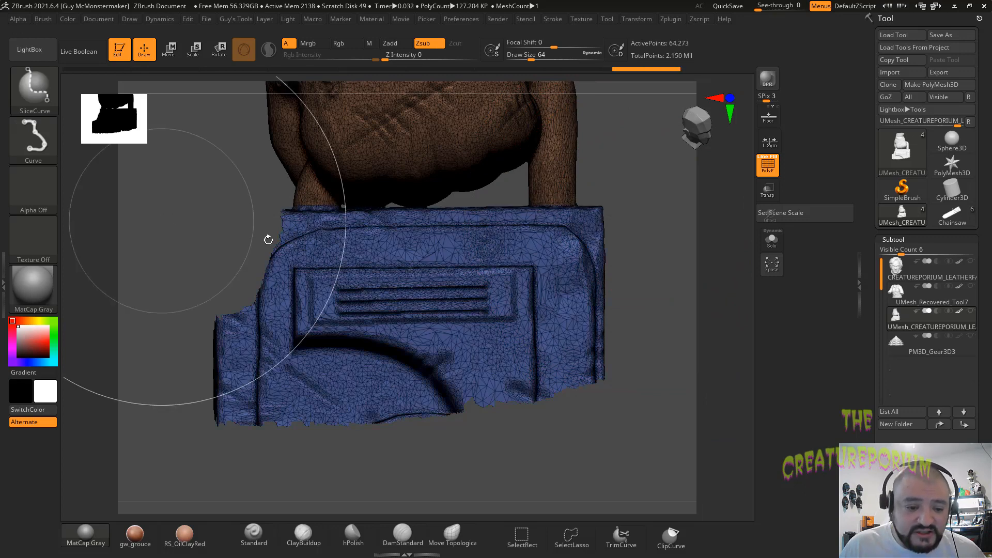
mouse_move(671, 305)
left_mouse_down()
mouse_move(670, 333)
mouse_move(674, 294)
mouse_move(620, 275)
mouse_move(628, 305)
left_mouse_up()
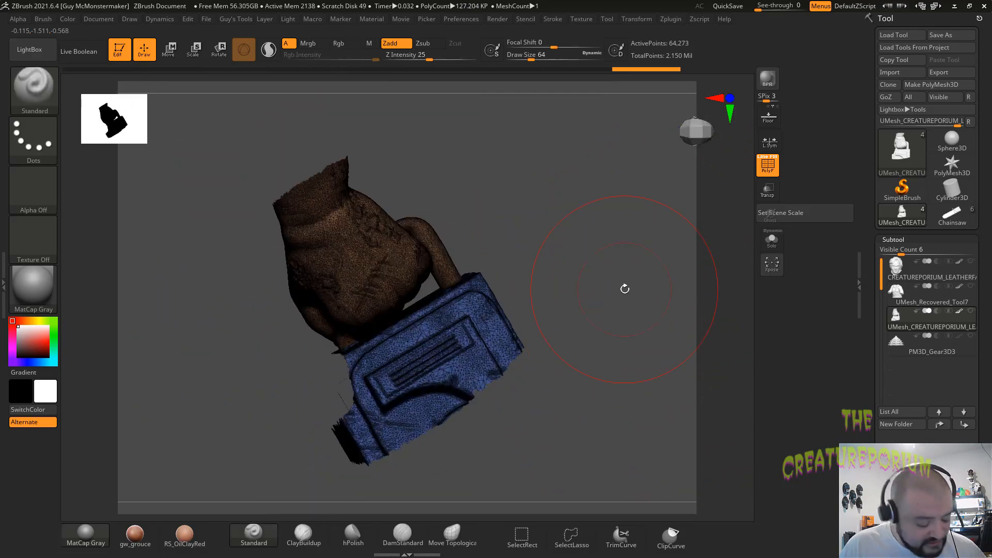
Step: Switch the selection brush back to SelectLasso and make the whole chainsaw and arms mesh visible
key("ctrl+shift")
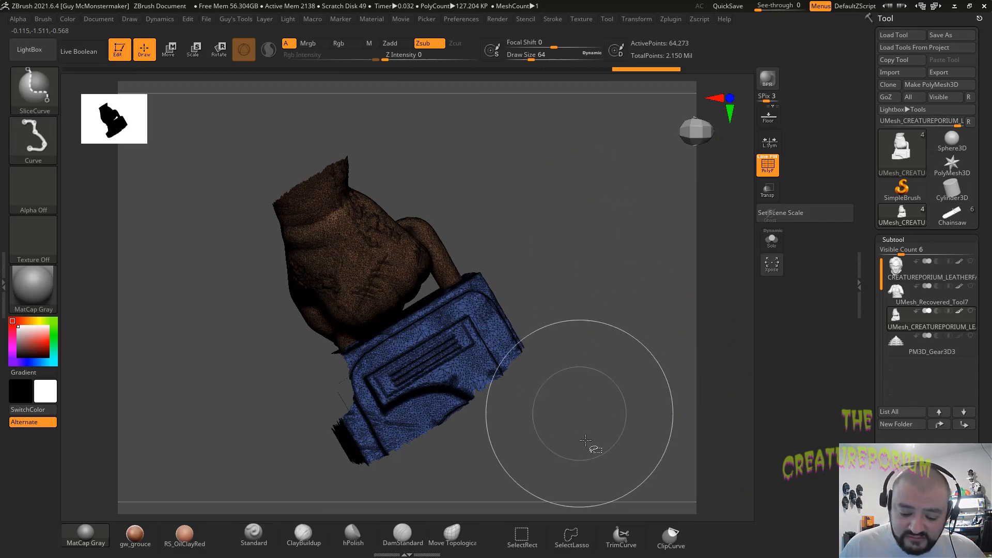
left_click(569, 538, "ctrl+shift")
left_click(646, 203, "ctrl+shift")
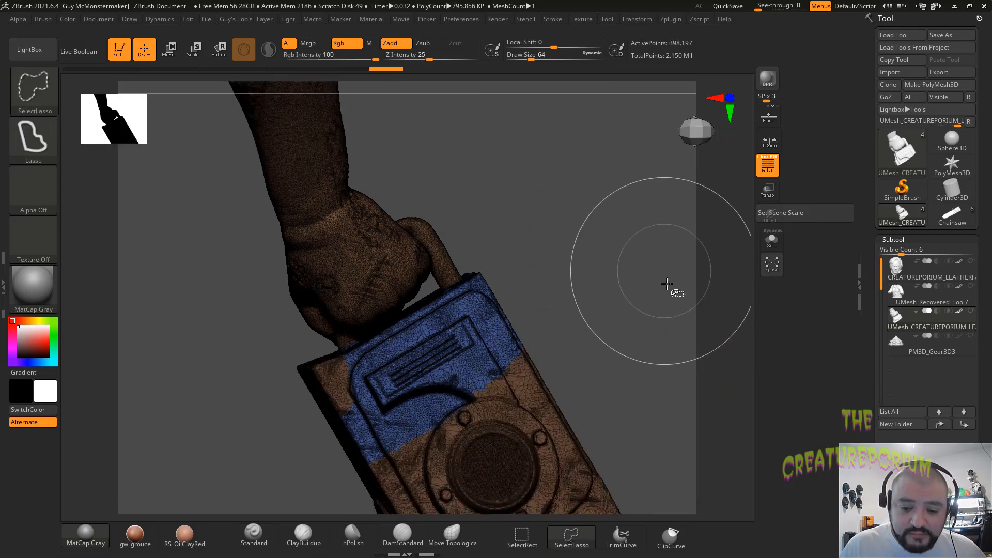
left_click_drag(631, 241, 665, 339)
left_click_drag(660, 295, 665, 320, "alt")
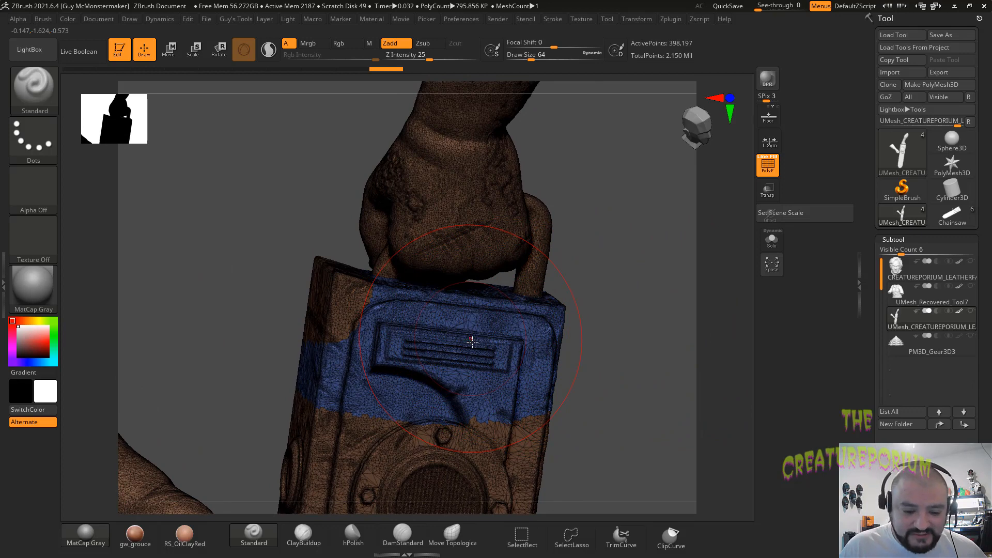
Step: Hide the chainsaw body and the other arm, leaving only the arm that grips the rear handle and its attached handle stub visible
key("ctrl+shift")
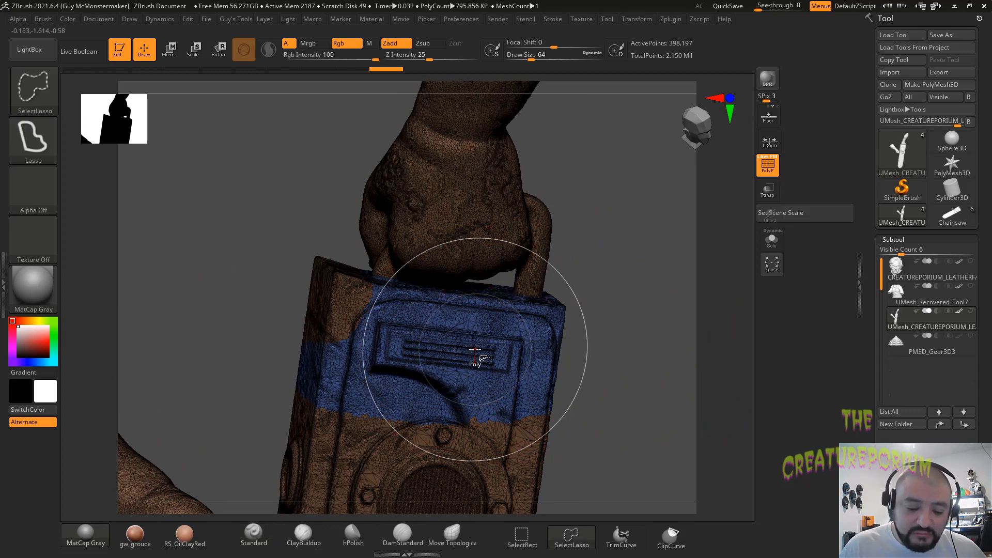
left_click(468, 346, "ctrl+shift")
mouse_move(621, 361)
left_mouse_down("ctrl+shift")
mouse_move(643, 349)
mouse_move(633, 363)
mouse_move(631, 355)
mouse_move(535, 360)
mouse_move(589, 339)
left_mouse_up("ctrl+shift")
mouse_move(547, 335)
left_mouse_down()
mouse_move(589, 283)
mouse_move(417, 339)
mouse_move(490, 321)
mouse_move(468, 336)
mouse_move(259, 390)
mouse_move(264, 406)
mouse_move(416, 324)
mouse_move(372, 230)
mouse_move(244, 211)
mouse_move(202, 222)
left_mouse_up()
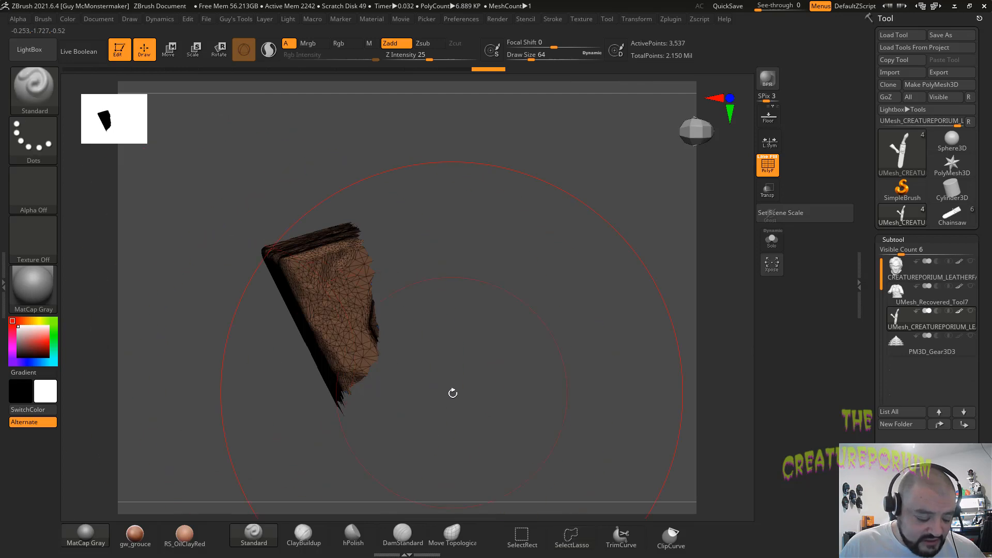
left_click_drag(669, 280, 669, 298, "ctrl+shift")
left_click(478, 326, "ctrl+shift")
mouse_move(397, 350)
left_mouse_down("alt")
mouse_move(367, 274)
mouse_move(266, 358)
left_mouse_up("alt")
mouse_move(604, 329)
left_mouse_down("alt")
mouse_move(570, 276)
mouse_move(547, 295)
mouse_move(558, 284)
mouse_move(531, 263)
mouse_move(568, 274)
mouse_move(600, 368)
mouse_move(562, 291)
mouse_move(543, 285)
left_mouse_up("alt")
mouse_move(347, 489)
left_mouse_down("ctrl+alt+shift")
mouse_move(421, 459)
mouse_move(531, 332)
mouse_move(331, 105)
mouse_move(357, 465)
mouse_move(419, 460)
left_mouse_up("ctrl+alt+shift")
left_click_drag(660, 326, 553, 372)
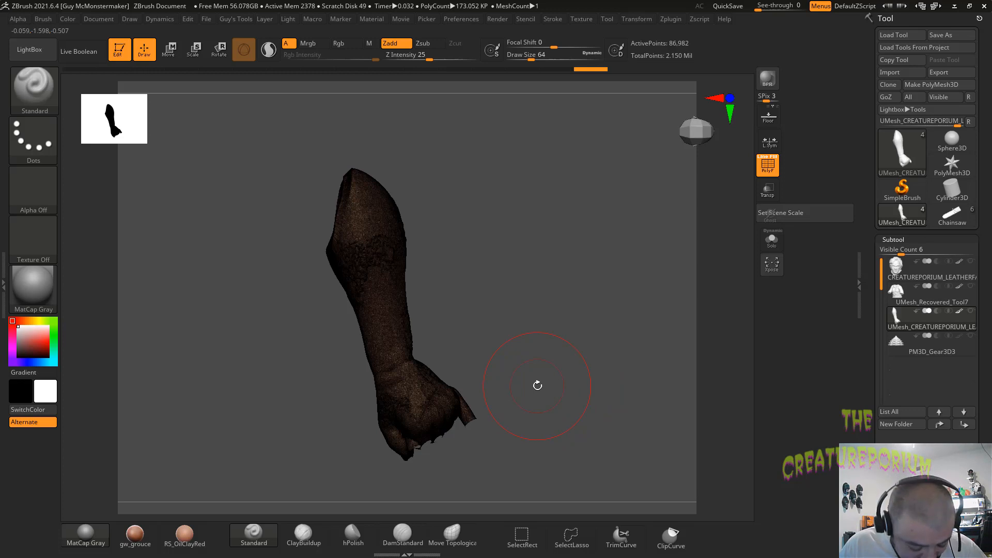
Step: Assign the visible arm to its own polygroup with GroupVisible
key("g")
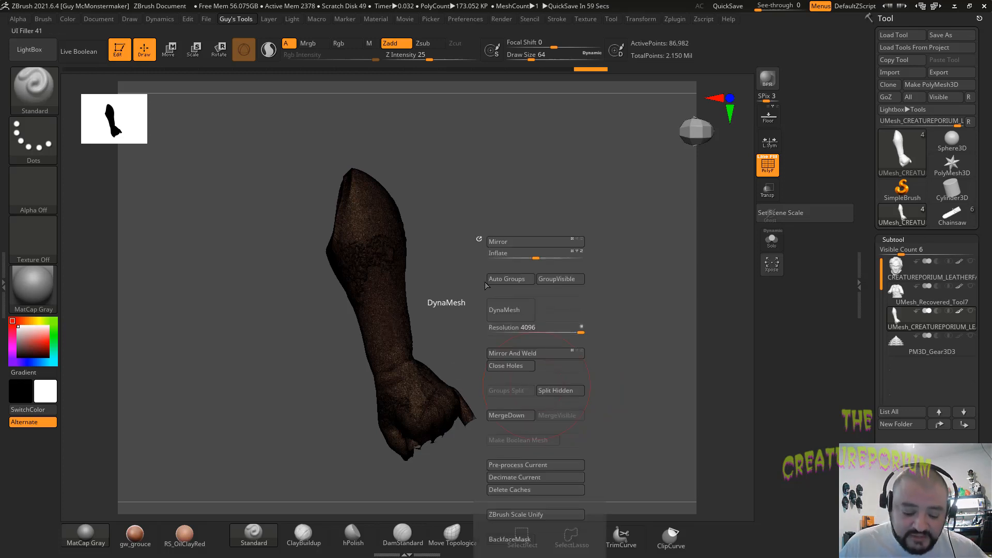
key("g")
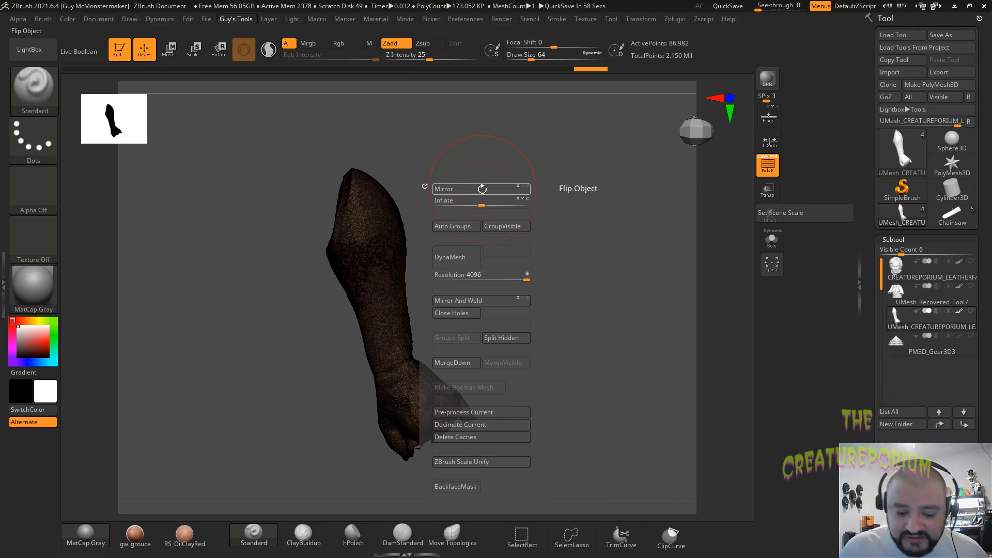
left_click(511, 229)
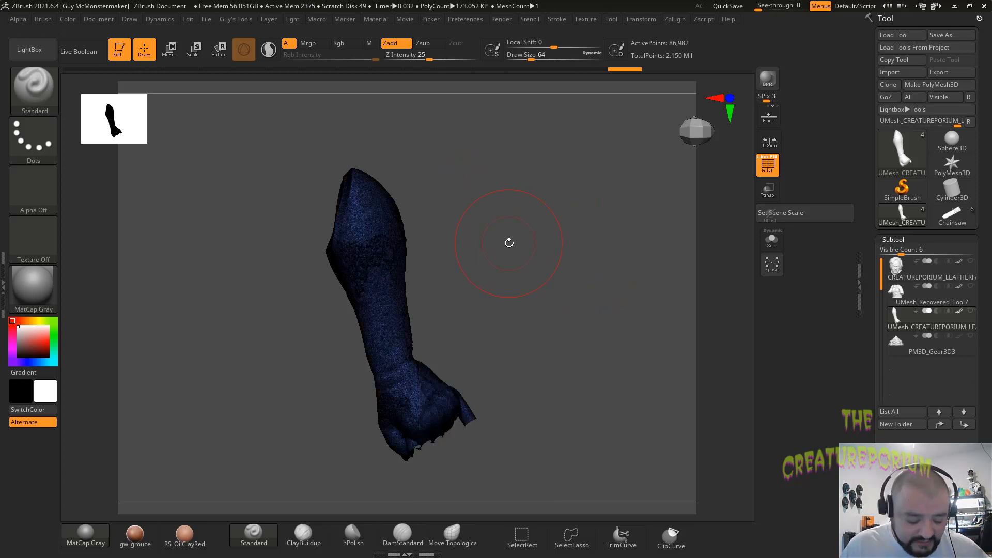
key("1")
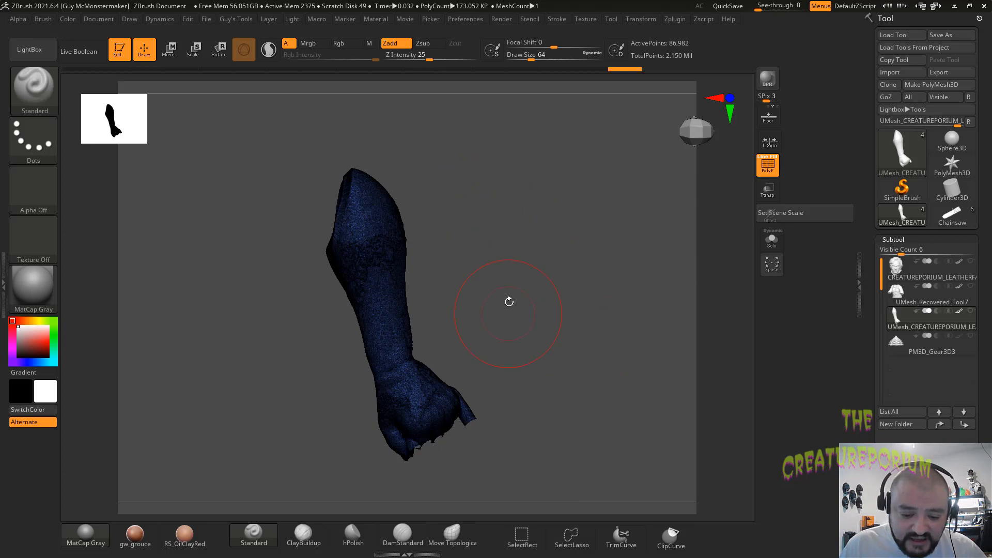
key("1")
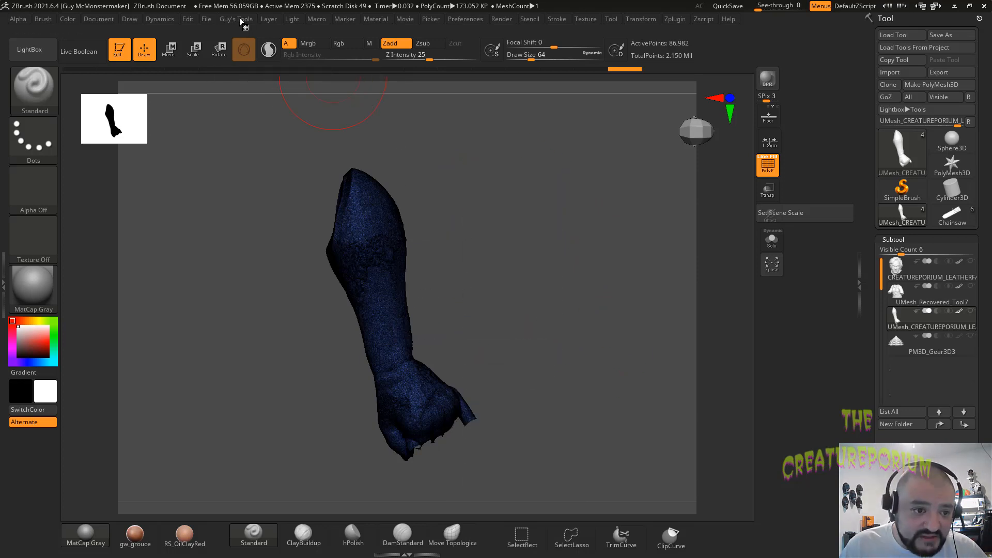
left_click(240, 20)
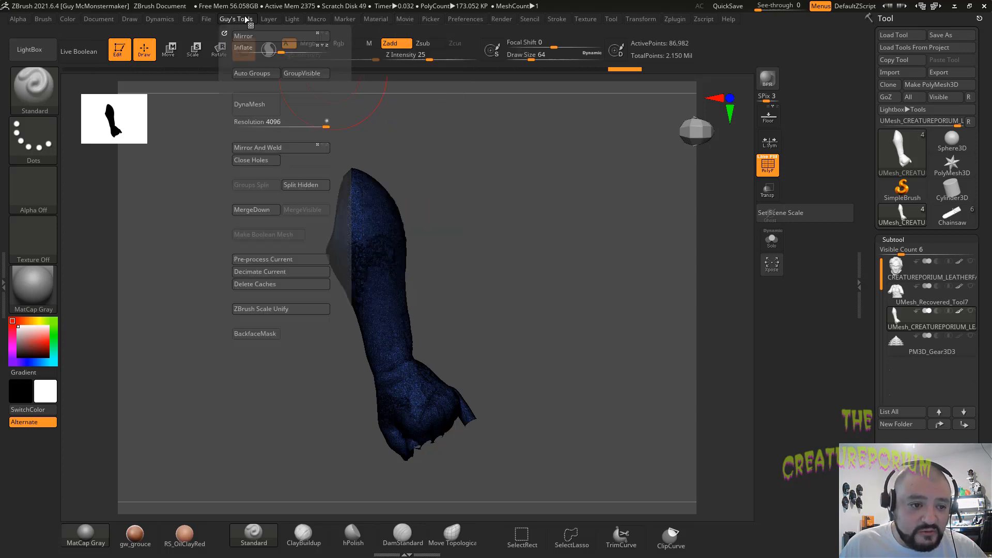
left_click(305, 184)
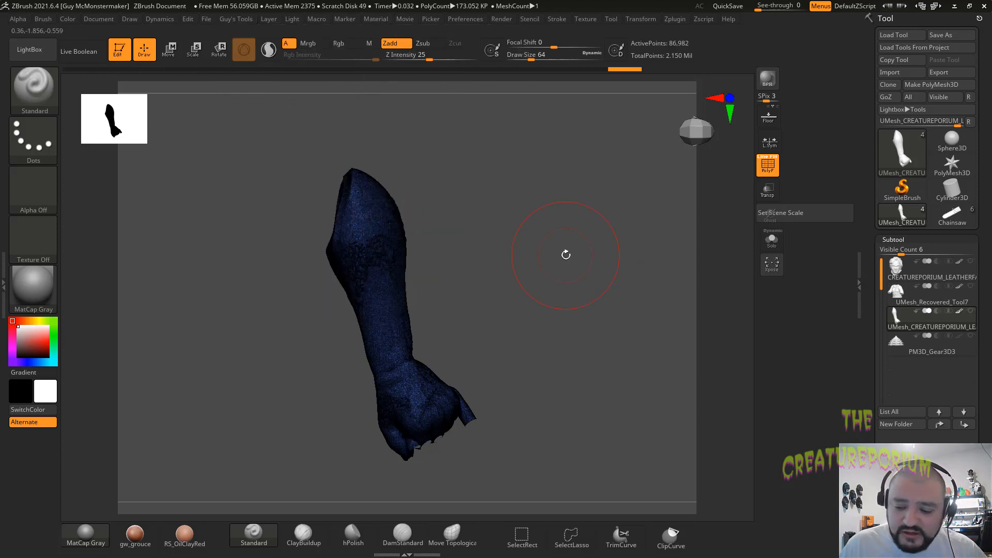
mouse_move(571, 271)
left_mouse_down()
mouse_move(580, 274)
mouse_move(559, 264)
mouse_move(573, 311)
left_mouse_up()
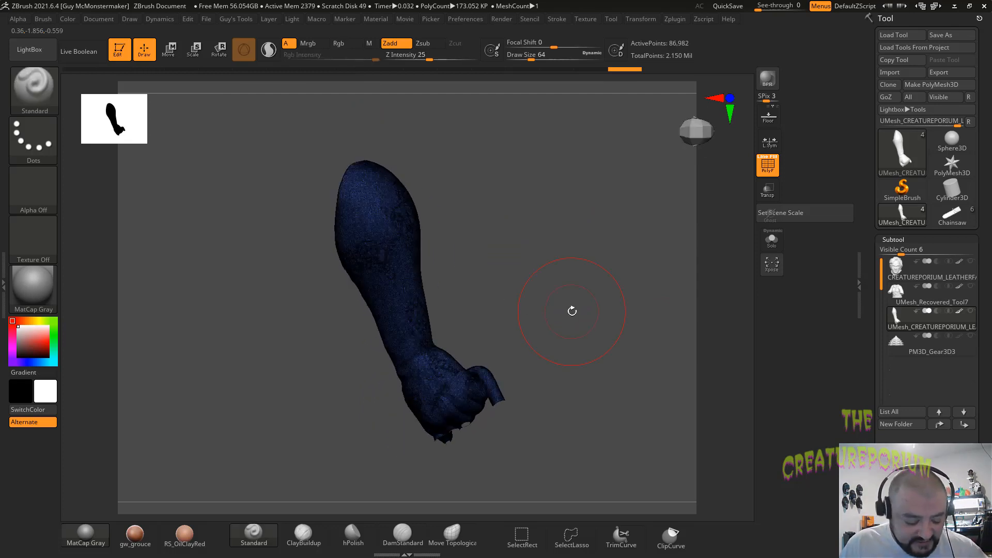
Step: Invert the visibility to show the chainsaw and its other arm, and assign them to one polygroup with GroupVisible
key("ctrl+shift")
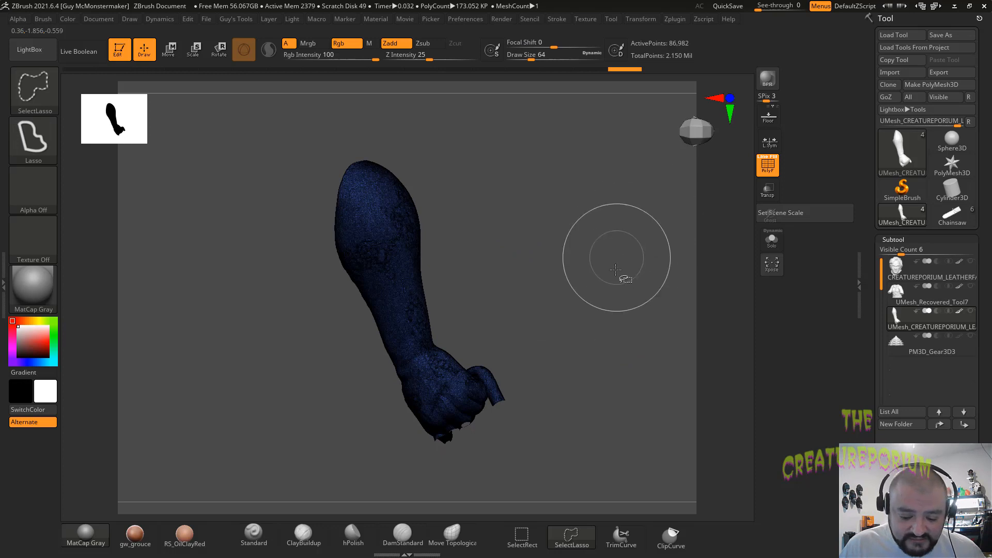
mouse_move(660, 206)
left_mouse_down("ctrl+shift")
mouse_move(629, 332)
mouse_move(646, 295)
mouse_move(592, 282)
mouse_move(579, 258)
left_mouse_up("ctrl+shift")
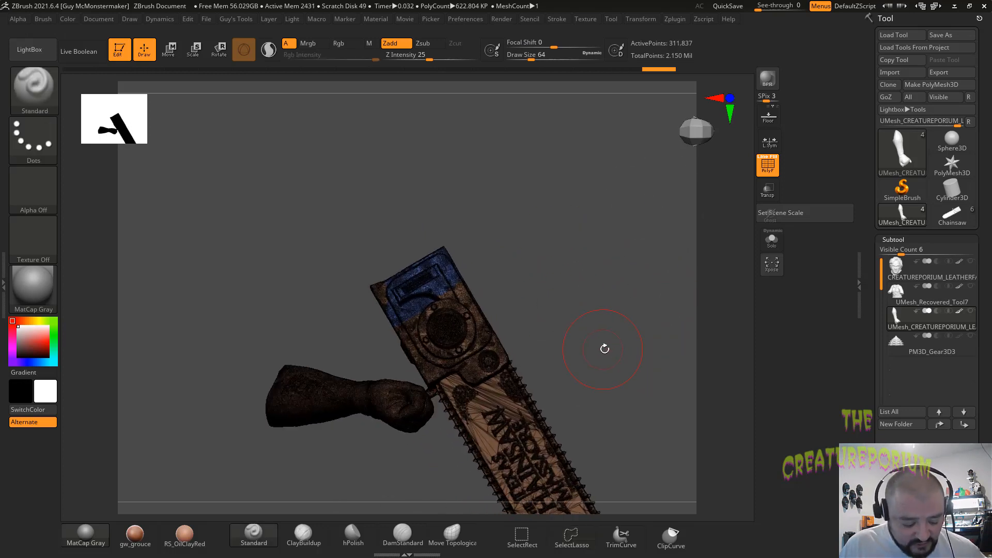
left_click_drag(605, 349, 567, 274, "alt")
key("g")
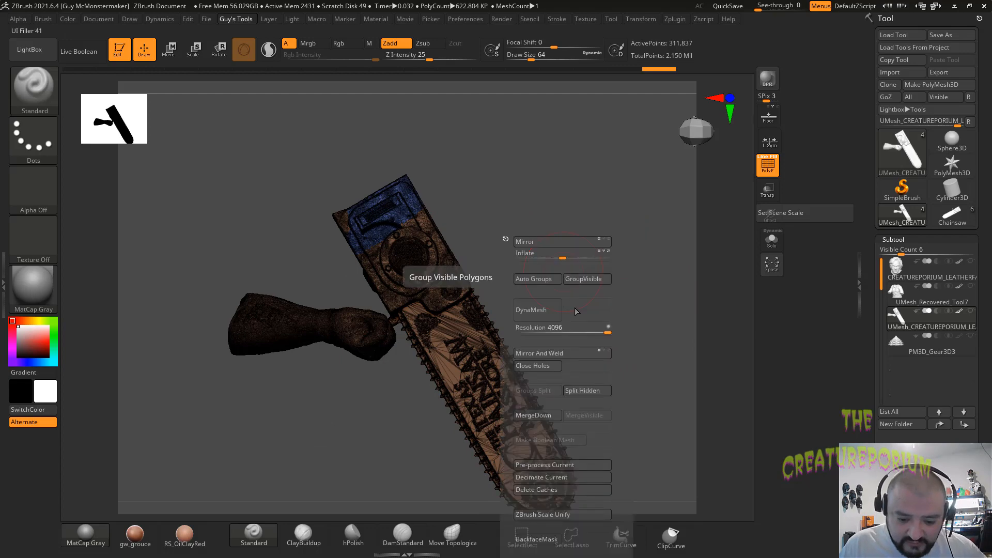
left_click(583, 280)
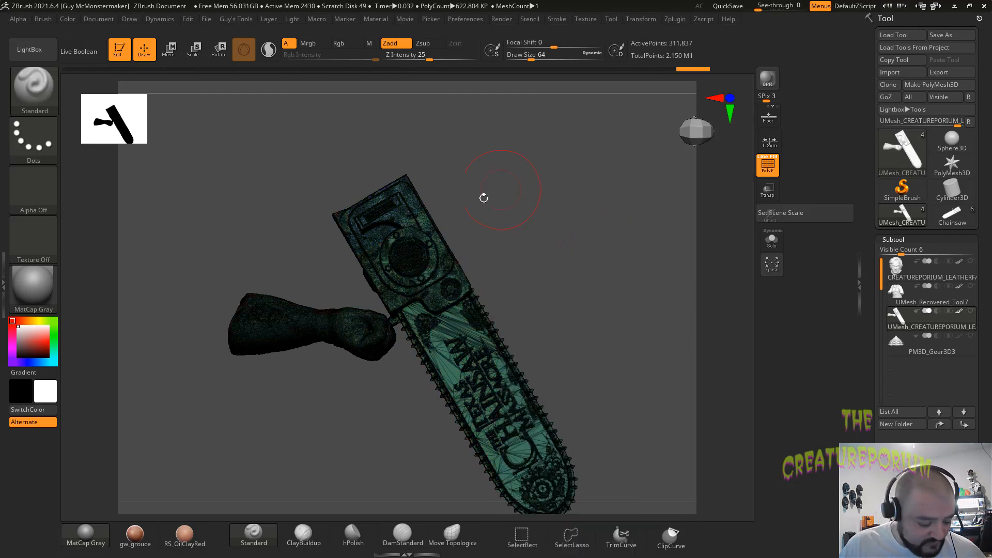
Step: Make the whole mesh visible and isolate the fingers and front handle section where the green hand grips the chainsaw
left_click_drag(567, 275, 560, 381)
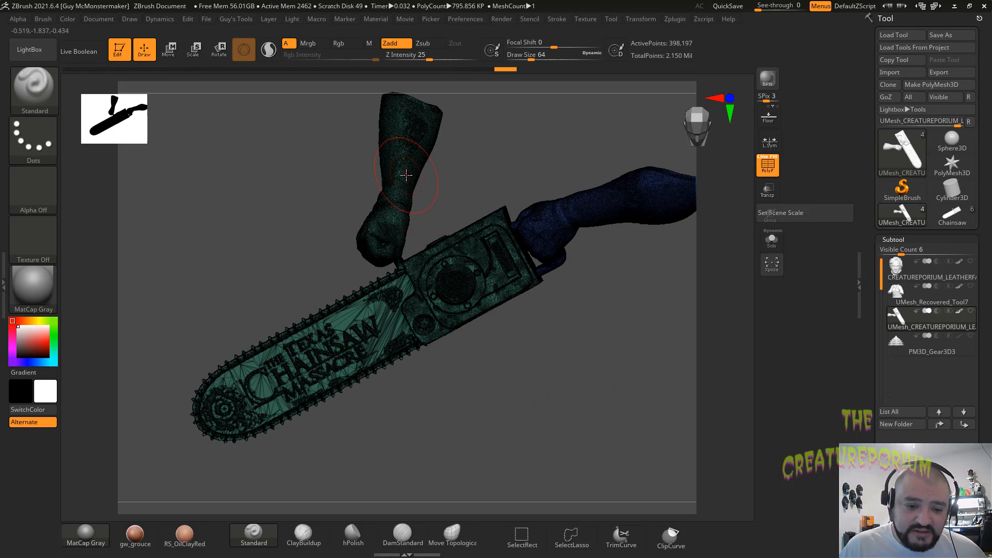
left_click_drag(455, 170, 622, 155)
left_click_drag(489, 154, 259, 234, "alt")
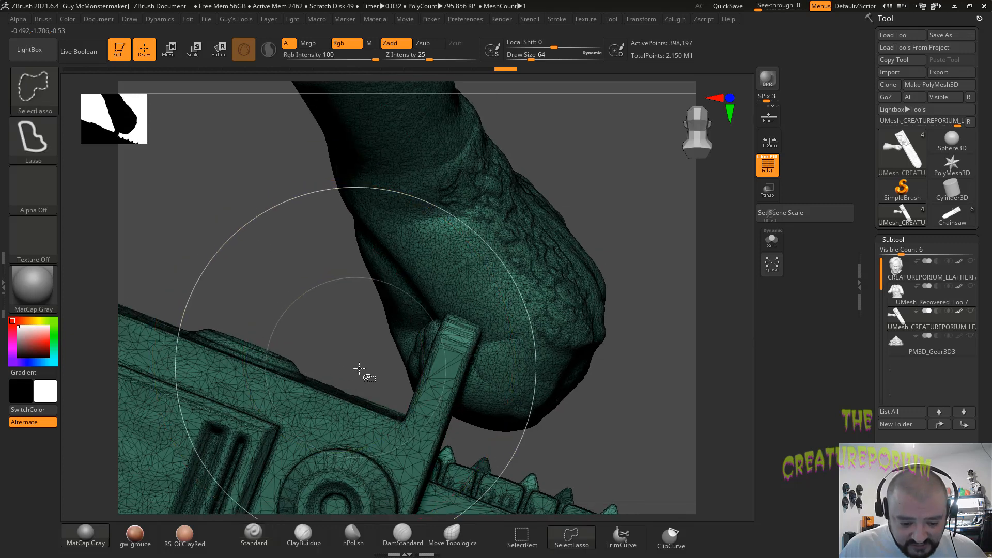
left_click_drag(368, 373, 406, 403, "ctrl+shift")
mouse_move(472, 415)
left_mouse_down("ctrl+shift")
mouse_move(491, 375)
mouse_move(493, 326)
mouse_move(442, 298)
left_mouse_up("ctrl+shift")
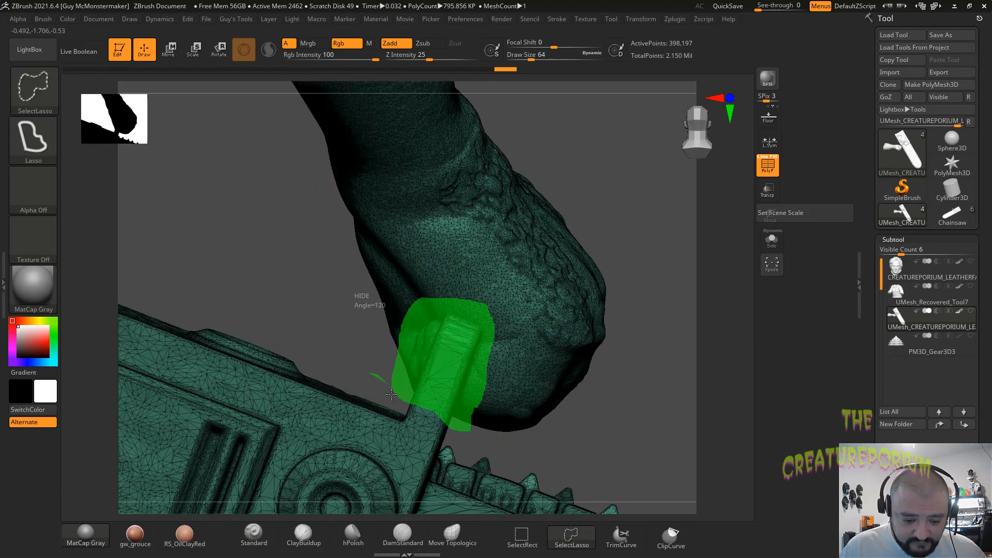
left_click_drag(391, 395, 393, 397, "ctrl+shift")
mouse_move(572, 405)
left_mouse_down()
mouse_move(500, 361)
mouse_move(427, 374)
left_mouse_up()
left_click_drag(507, 366, 445, 299)
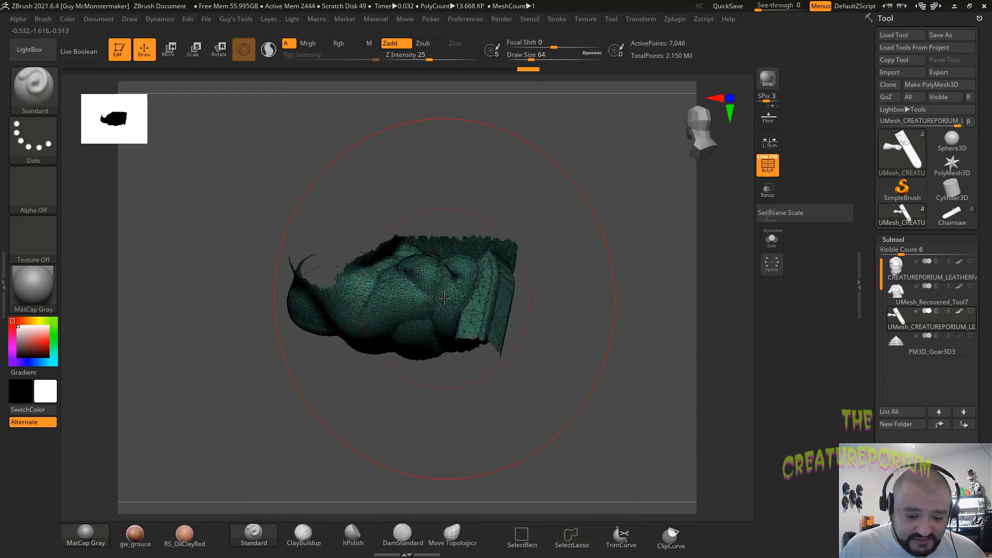
Step: Enable Double in the mesh's Display Properties to show the surface from both sides
left_click_drag(626, 340, 574, 346)
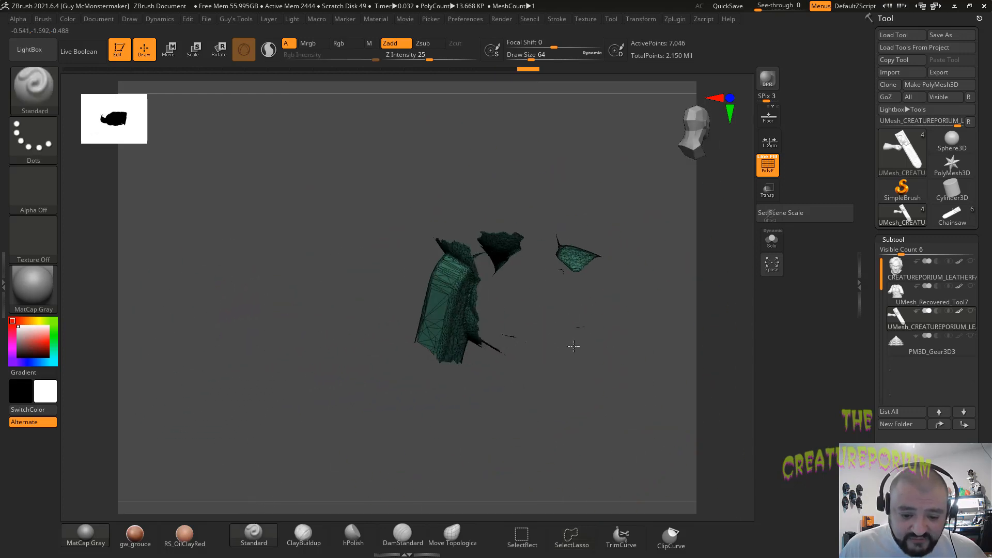
left_click(935, 241)
left_click_drag(952, 359, 950, 282)
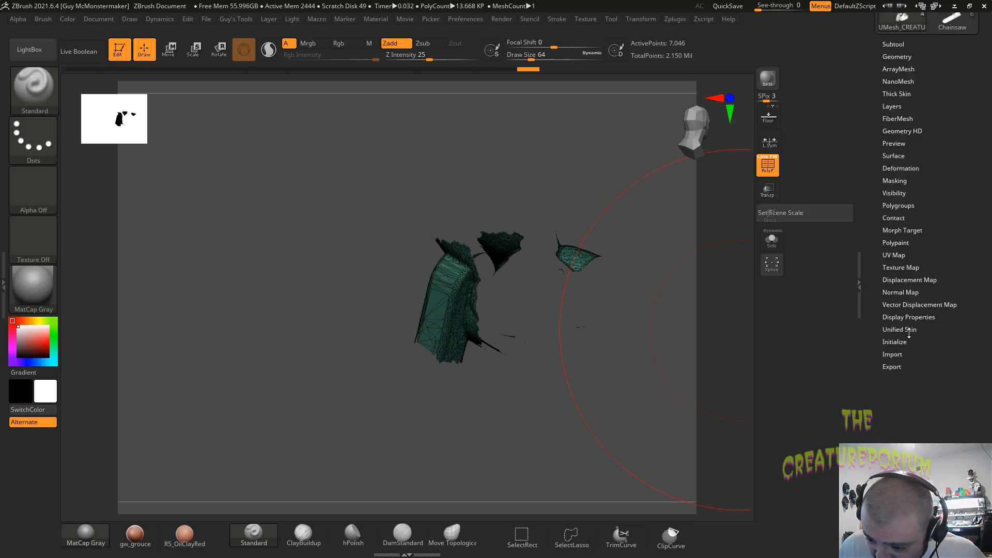
left_click(912, 317)
left_click(902, 352)
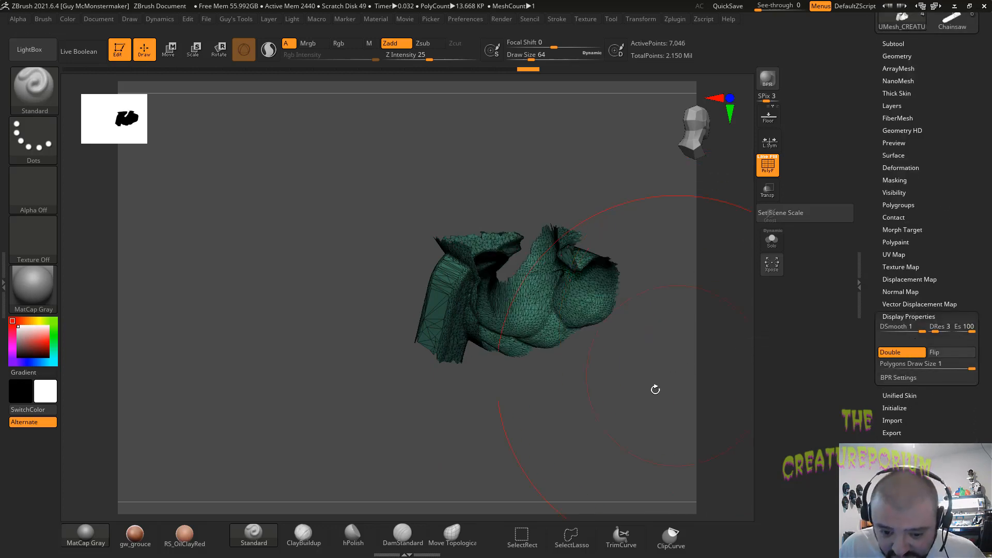
Step: Inspect the isolated finger and handle patch from another angle and make the whole chainsaw and arms mesh visible
mouse_move(653, 389)
left_mouse_down()
mouse_move(613, 373)
mouse_move(660, 339)
mouse_move(662, 350)
mouse_move(653, 316)
mouse_move(631, 333)
mouse_move(649, 336)
mouse_move(646, 272)
mouse_move(632, 296)
mouse_move(631, 328)
mouse_move(602, 319)
mouse_move(611, 277)
mouse_move(642, 246)
left_mouse_up()
key("ctrl+shift")
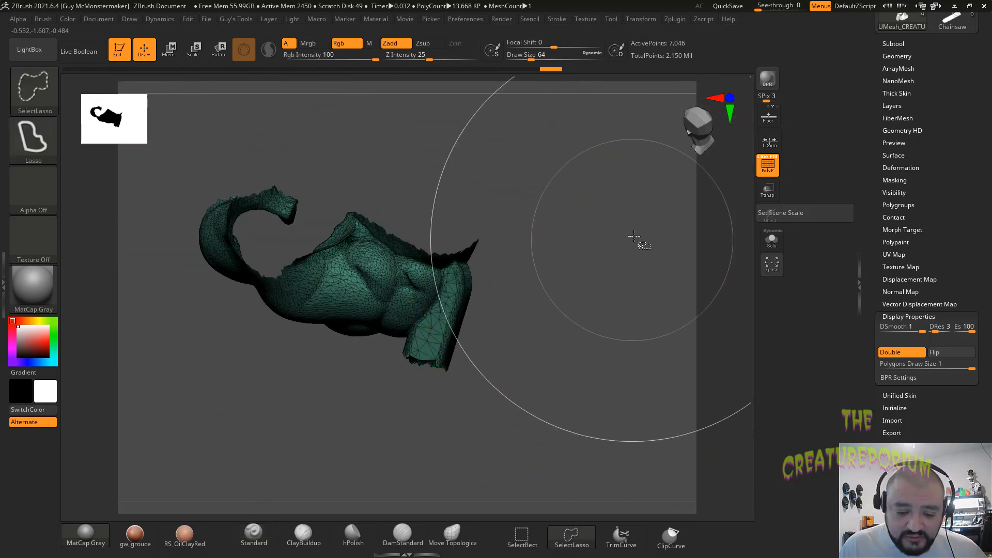
left_click(641, 311, "ctrl+shift")
Step: Examine from all sides how the front handle runs through the green hand and joins the chainsaw housing
mouse_move(644, 339)
left_mouse_down()
mouse_move(600, 312)
mouse_move(620, 327)
mouse_move(591, 261)
mouse_move(594, 285)
left_mouse_up()
left_click_drag(583, 157, 503, 228)
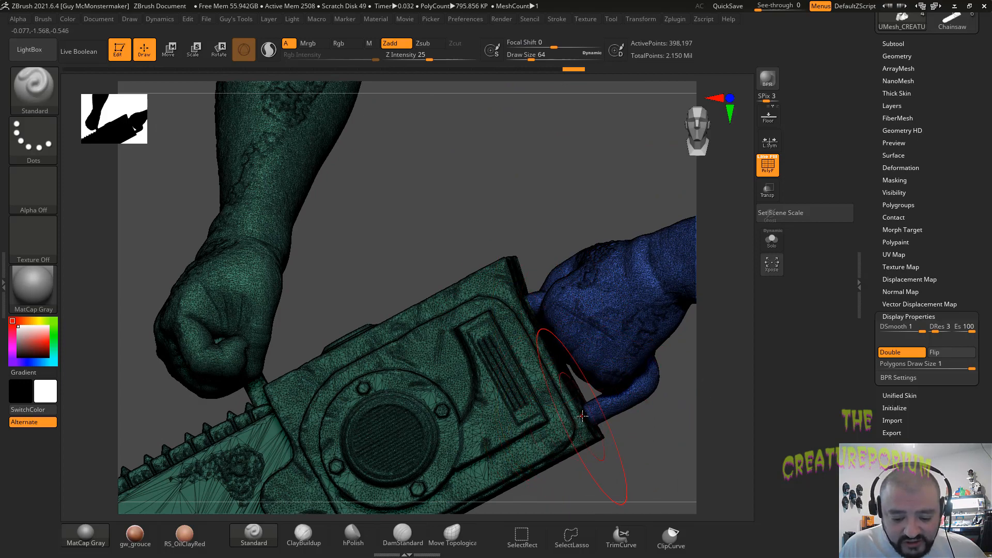
mouse_move(396, 257)
left_mouse_down()
mouse_move(319, 292)
mouse_move(404, 260)
left_mouse_up()
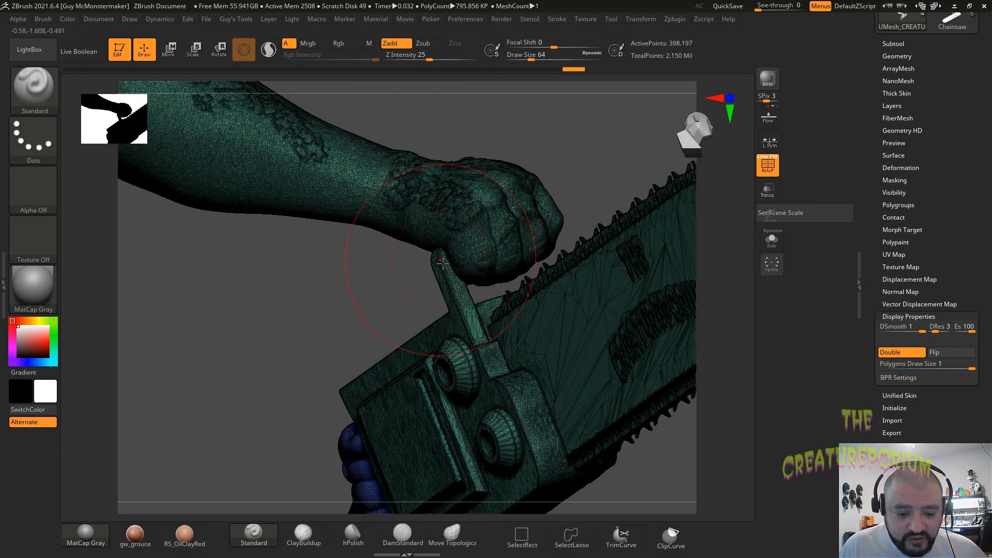
mouse_move(385, 277)
left_mouse_down()
mouse_move(397, 256)
mouse_move(386, 246)
mouse_move(453, 309)
mouse_move(431, 305)
mouse_move(452, 313)
left_mouse_up()
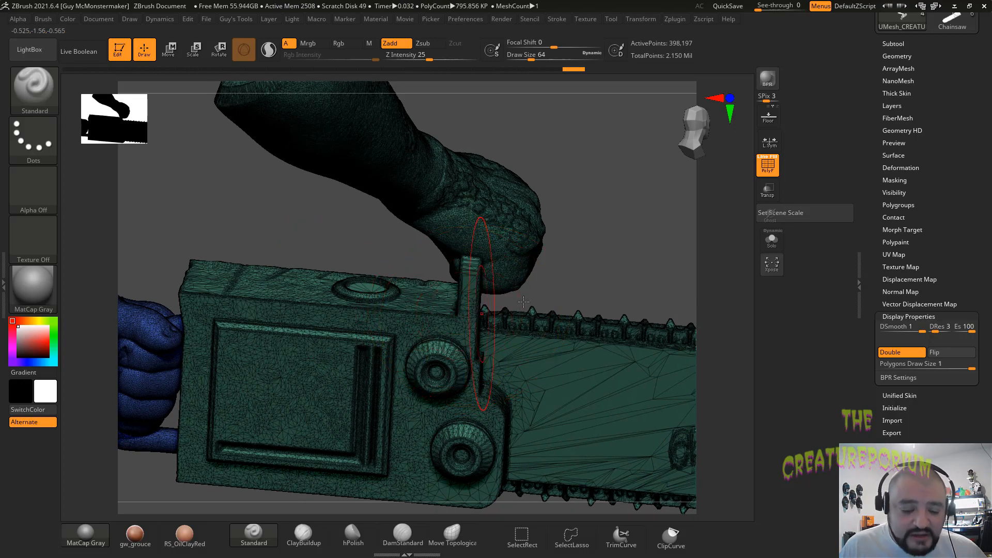
left_click_drag(523, 302, 584, 199)
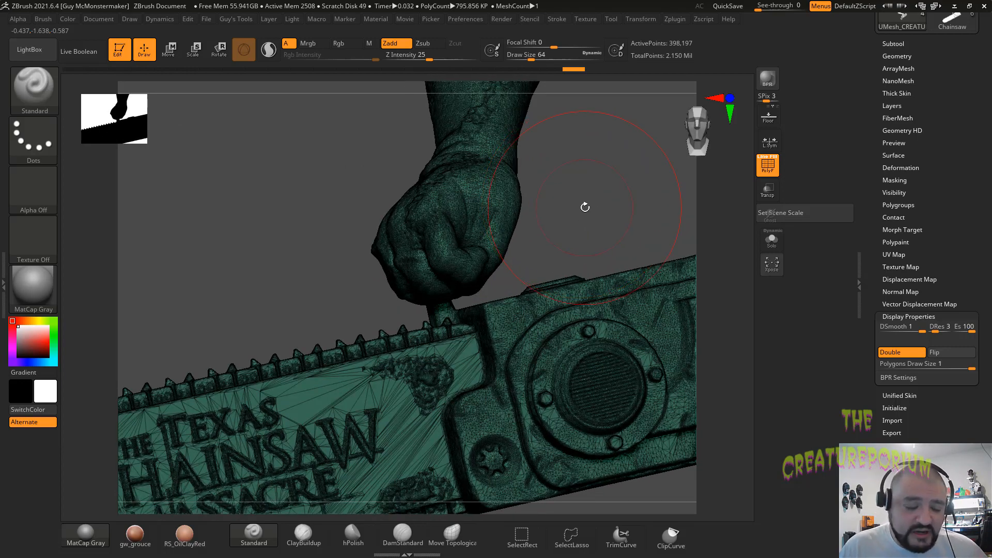
left_click_drag(584, 207, 556, 256)
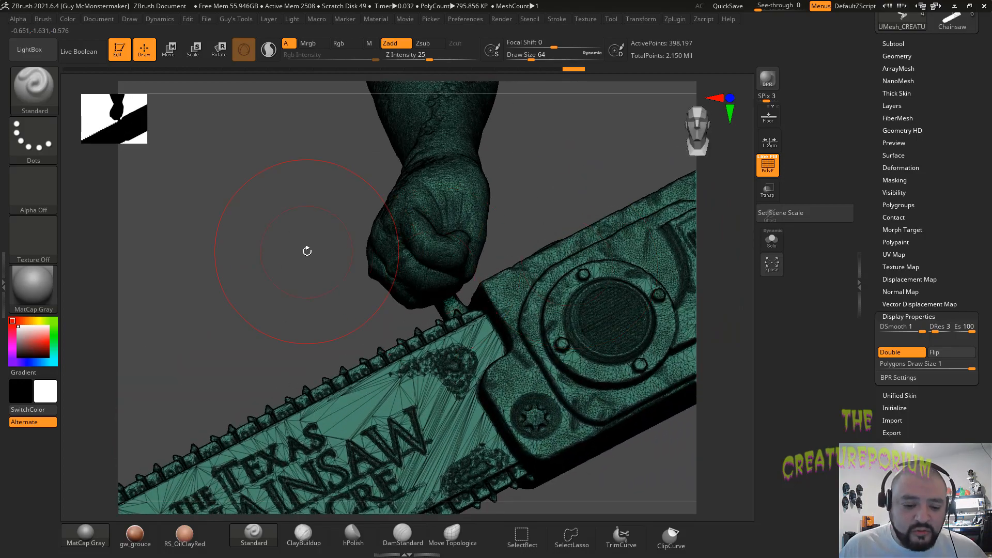
left_click_drag(305, 251, 403, 302)
left_click_drag(265, 317, 460, 293)
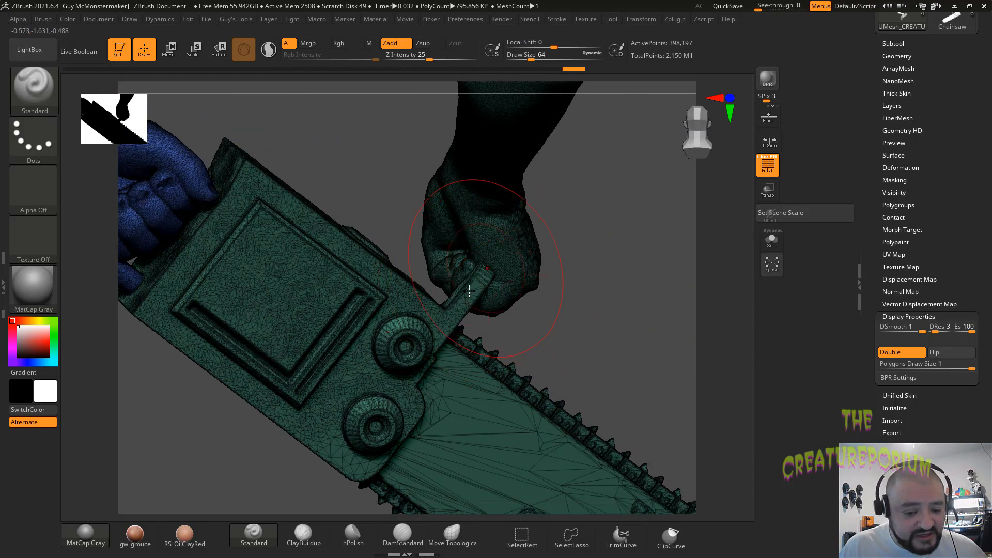
left_click_drag(564, 301, 482, 286)
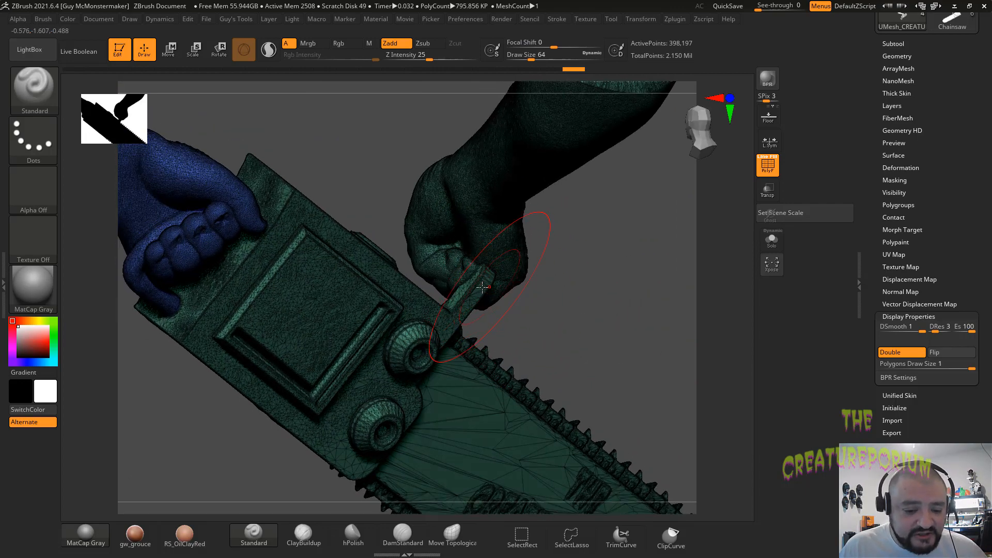
Step: Isolate the front handle section and the adjoining fingers of the green hand with a lasso selection
left_click_drag(602, 306, 464, 230)
key("ctrl+shift")
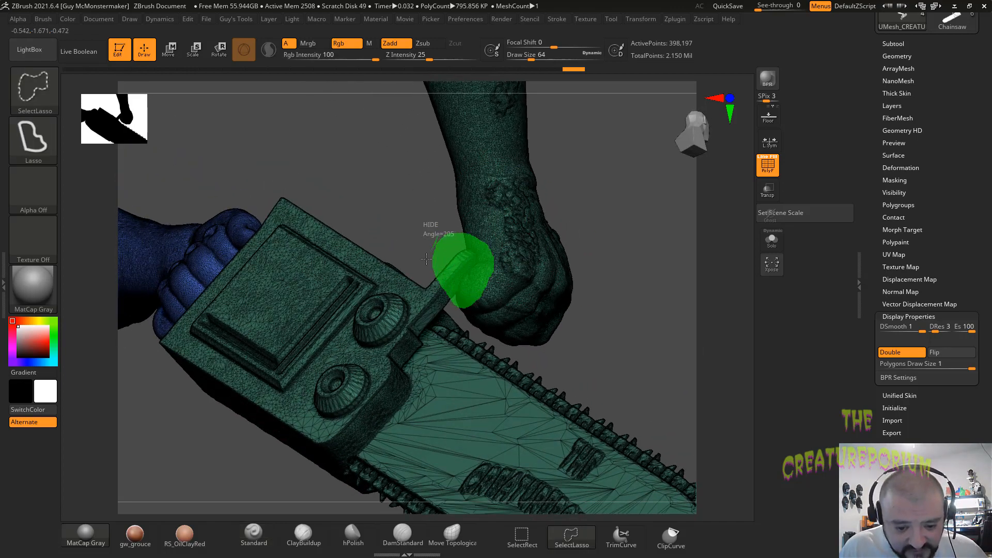
left_click_drag(426, 258, 428, 258, "ctrl+shift")
mouse_move(609, 302)
left_mouse_down("alt")
mouse_move(636, 405)
mouse_move(589, 399)
mouse_move(579, 362)
mouse_move(606, 337)
mouse_move(582, 294)
mouse_move(634, 346)
mouse_move(588, 362)
mouse_move(586, 349)
left_mouse_up("alt")
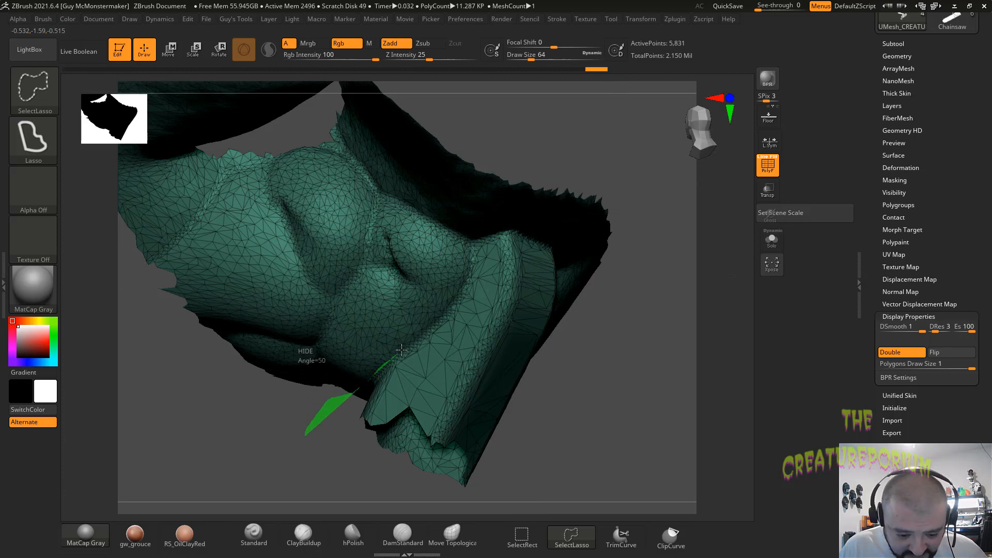
Step: Hide the finger and palm geometry around the front handle with successive lasso selections, keeping only the handle section
mouse_move(466, 273)
left_mouse_down("ctrl+shift")
mouse_move(493, 199)
mouse_move(333, 115)
mouse_move(171, 393)
mouse_move(199, 450)
mouse_move(243, 411)
mouse_move(218, 385)
mouse_move(261, 339)
left_mouse_up("ctrl+shift")
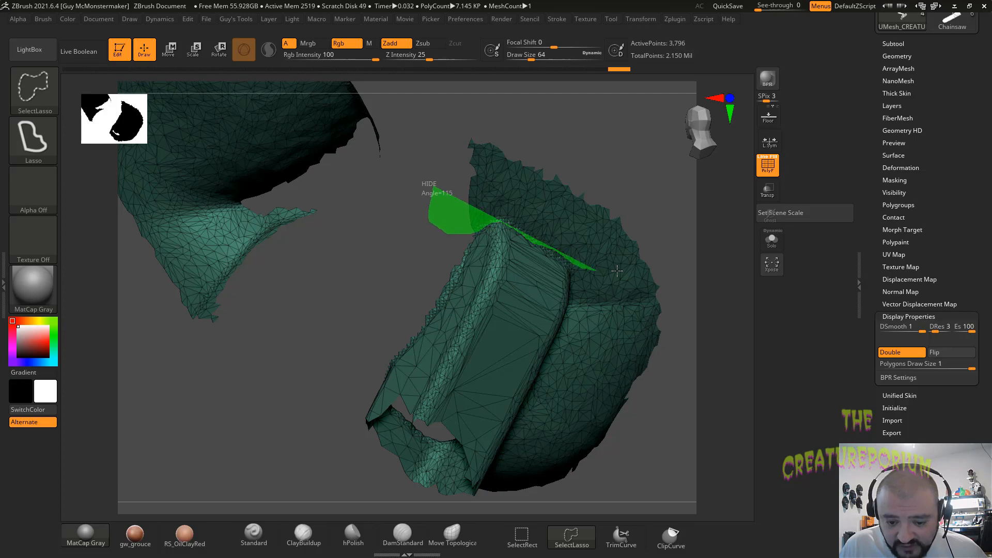
mouse_move(617, 271)
left_mouse_down("ctrl+shift")
mouse_move(543, 132)
mouse_move(393, 155)
mouse_move(434, 220)
mouse_move(416, 199)
mouse_move(476, 204)
mouse_move(506, 219)
left_mouse_up("ctrl+shift")
mouse_move(279, 397)
left_mouse_down("ctrl+shift")
mouse_move(362, 397)
mouse_move(495, 218)
mouse_move(210, 81)
mouse_move(229, 419)
mouse_move(248, 413)
left_mouse_up("ctrl+shift")
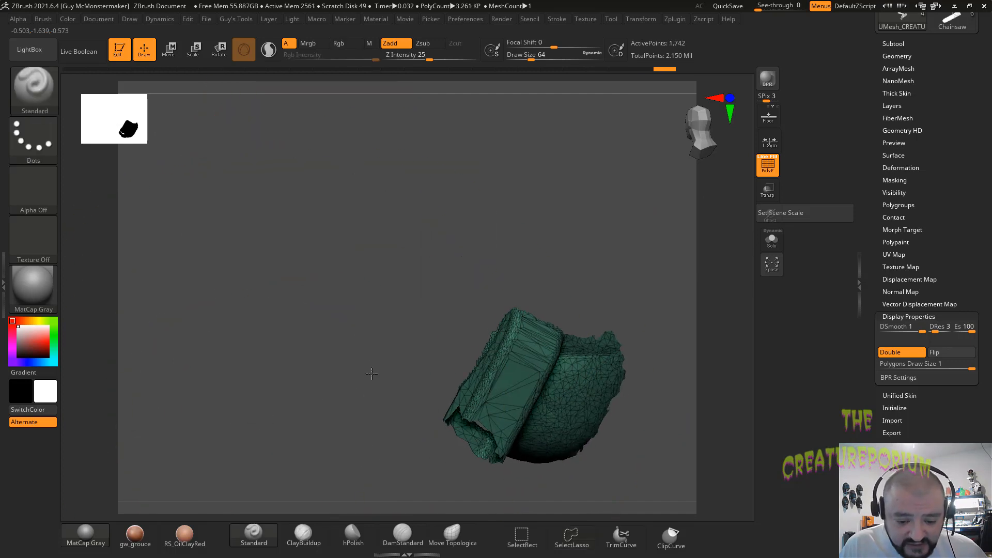
left_click_drag(371, 373, 196, 271)
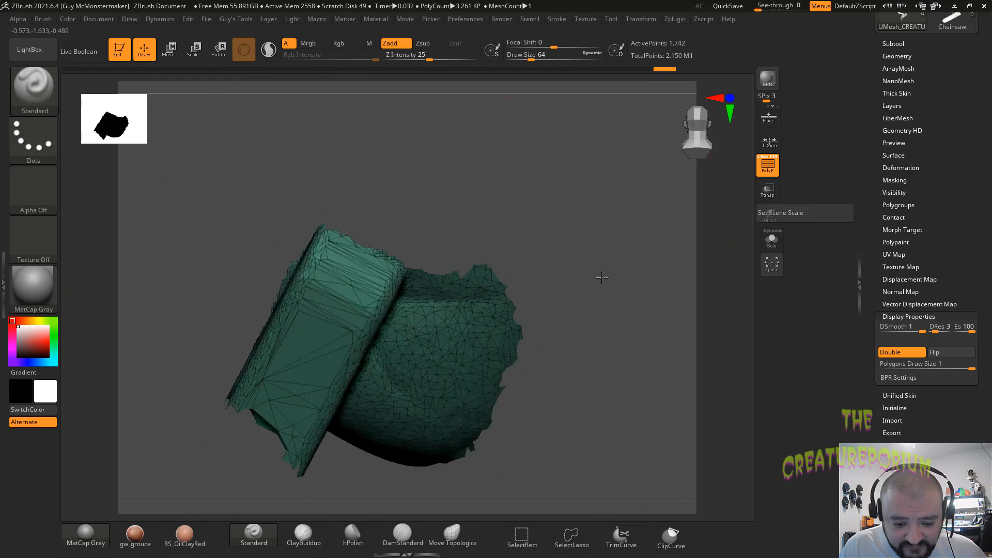
mouse_move(602, 277)
left_mouse_down()
mouse_move(603, 222)
mouse_move(543, 206)
left_mouse_up()
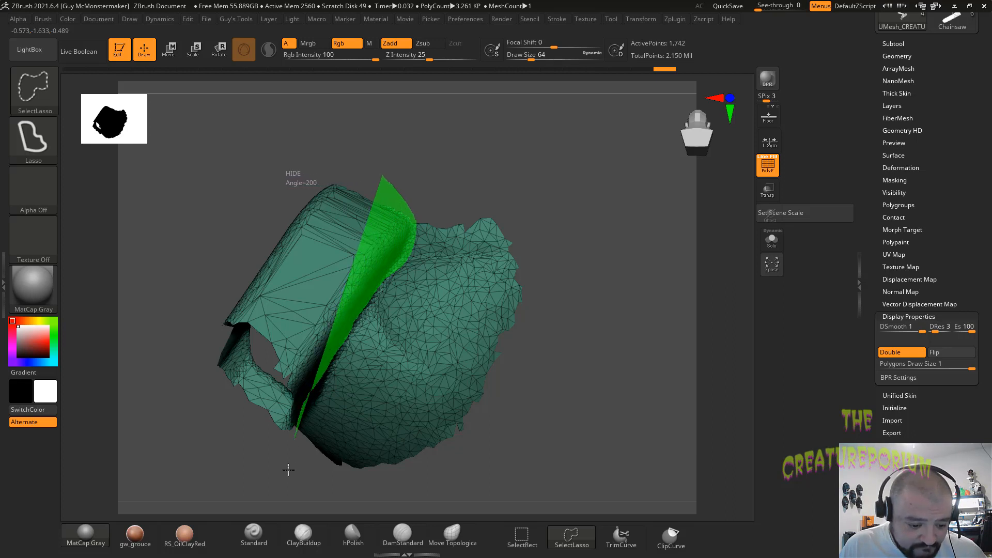
mouse_move(289, 470)
left_mouse_down("ctrl+shift")
mouse_move(570, 445)
mouse_move(450, 150)
mouse_move(442, 152)
left_mouse_up("ctrl+shift")
Step: Hide the stray spike of faces at the handle section's lower end and invert the visibility to show the rest of the mesh
mouse_move(575, 285)
left_mouse_down()
mouse_move(497, 259)
mouse_move(533, 275)
mouse_move(471, 360)
left_mouse_up()
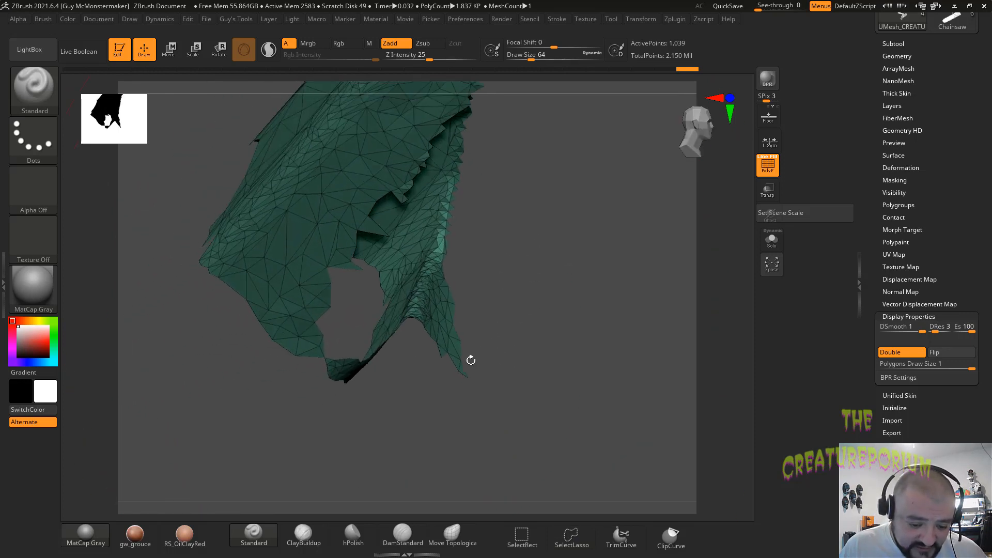
left_click_drag(422, 423, 497, 234, "ctrl+shift")
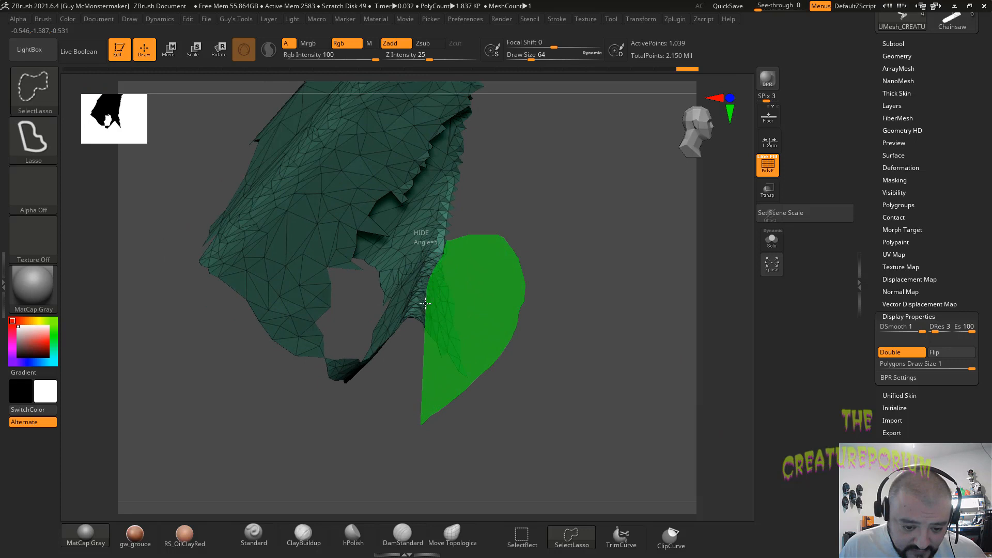
left_click_drag(425, 303, 423, 316, "ctrl+alt+shift")
mouse_move(542, 389)
left_mouse_down()
mouse_move(538, 337)
mouse_move(594, 332)
mouse_move(561, 367)
mouse_move(498, 324)
mouse_move(485, 301)
mouse_move(517, 339)
left_mouse_up()
left_click(499, 421, "ctrl+shift")
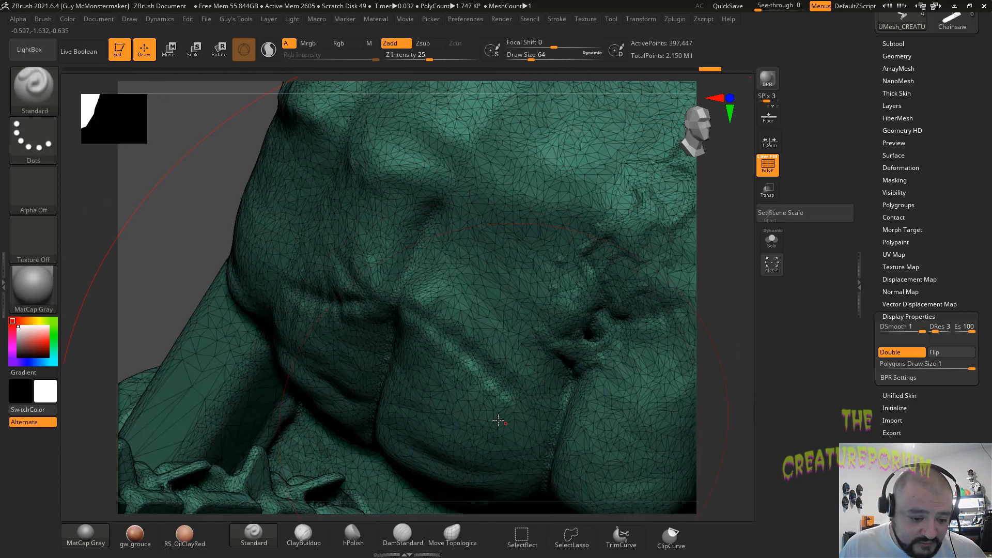
Step: Hide the leftover handle faces still attached beside the hand and invert the visibility to show only the front handle section
mouse_move(103, 191)
left_mouse_down()
mouse_move(153, 248)
mouse_move(355, 272)
mouse_move(344, 190)
mouse_move(315, 165)
left_mouse_up()
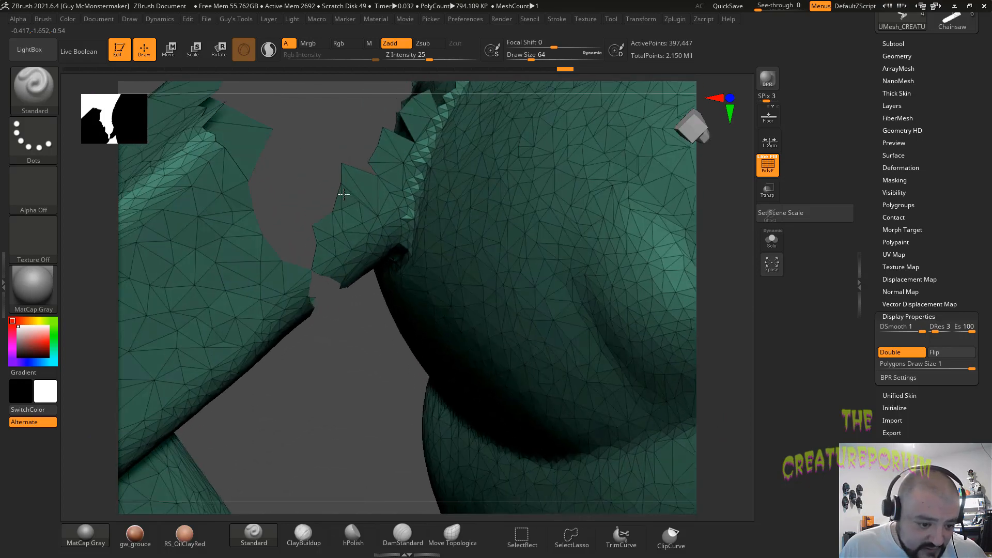
key("ctrl+shift")
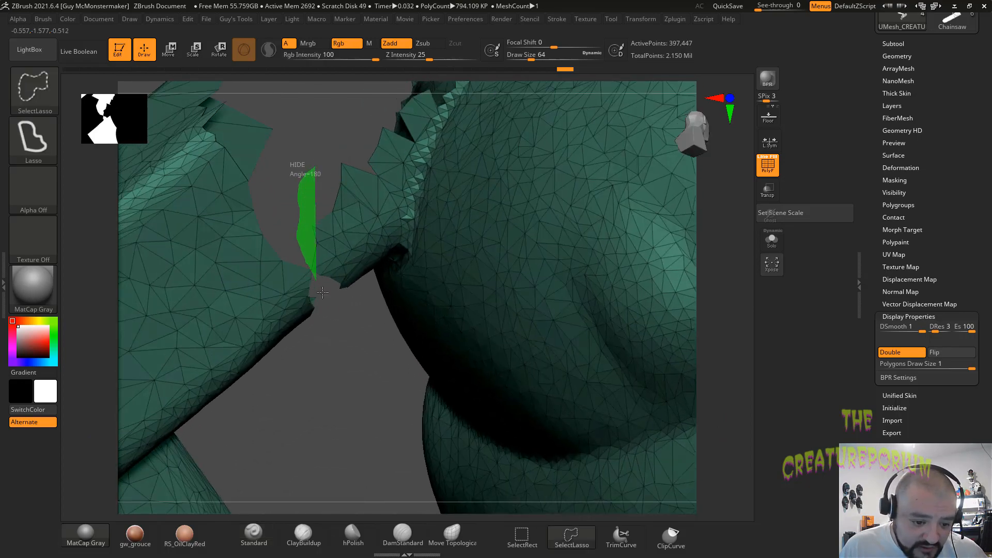
left_click_drag(323, 292, 375, 288, "ctrl+shift")
mouse_move(410, 205)
left_mouse_down("ctrl+shift")
mouse_move(408, 137)
mouse_move(346, 142)
left_mouse_up("ctrl+shift")
left_click_drag(356, 344, 365, 222, "alt")
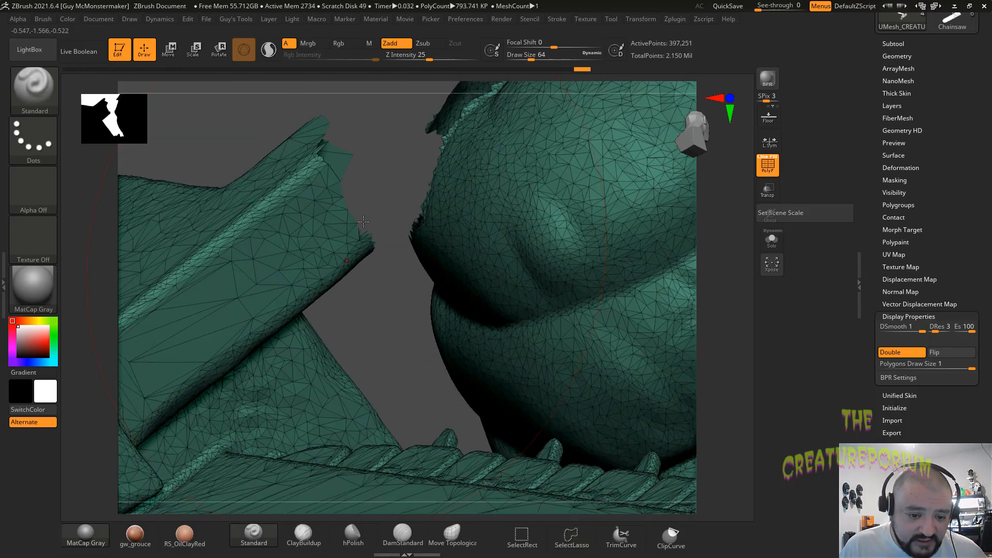
left_click_drag(364, 125, 279, 137)
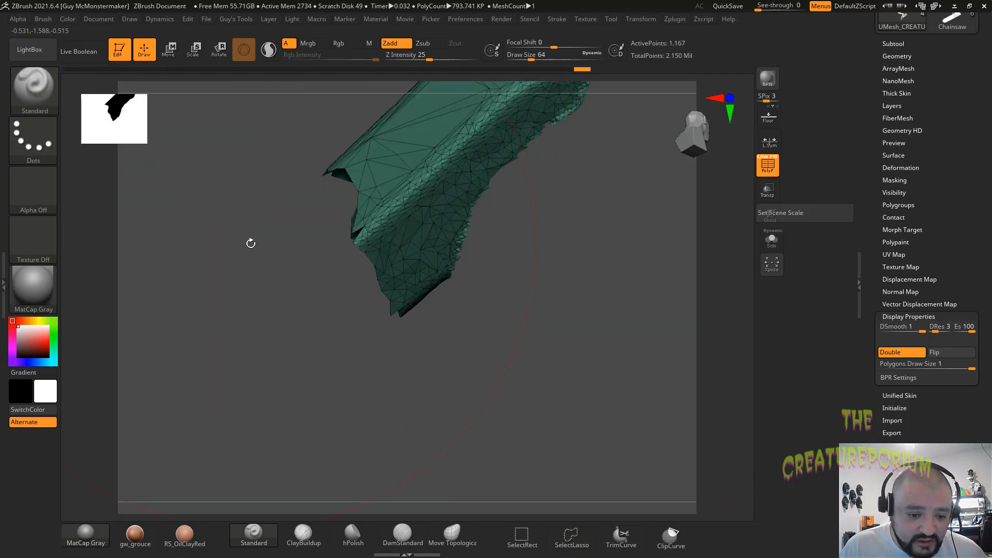
left_click_drag(250, 243, 270, 328)
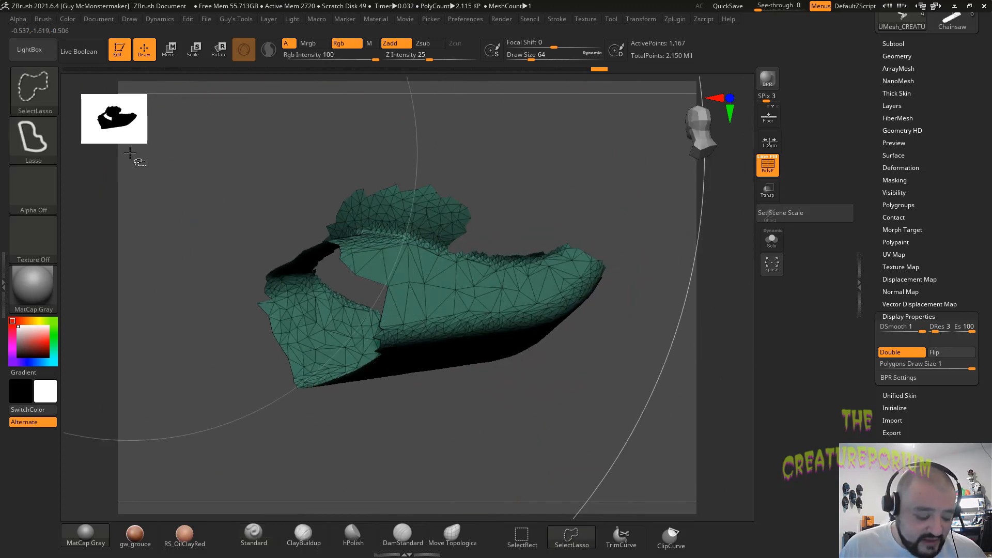
left_click(2, 276)
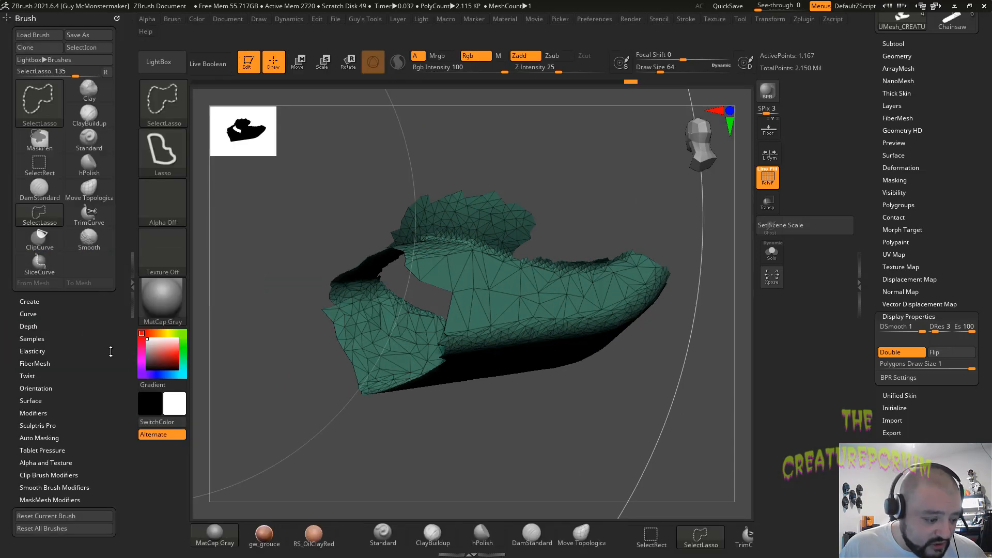
left_click_drag(89, 402, 84, 305)
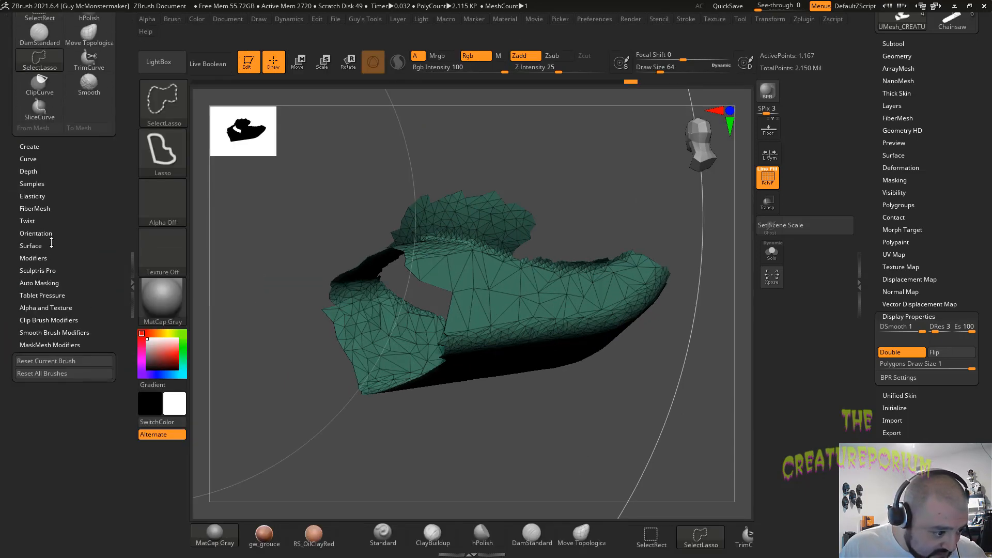
left_click(56, 283)
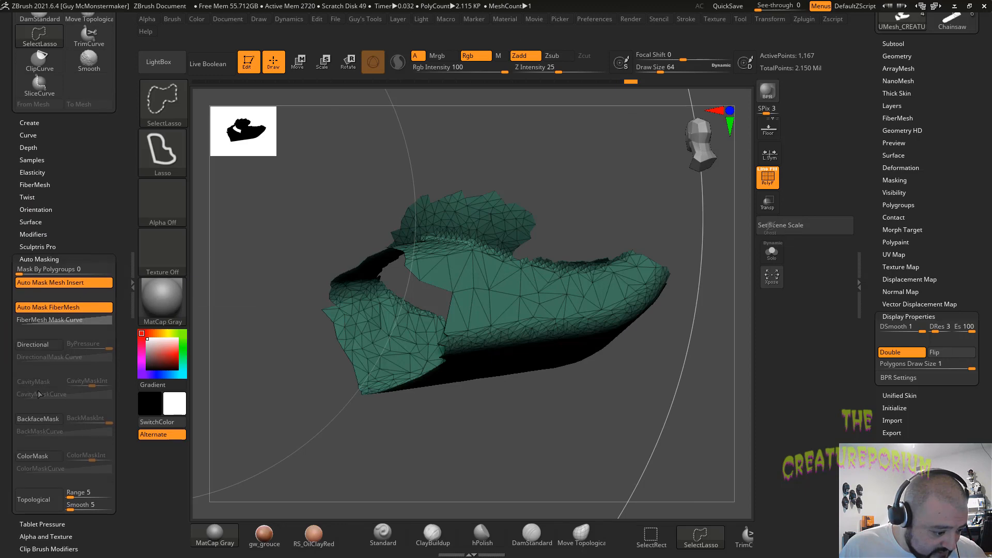
double_click(132, 282)
key("1")
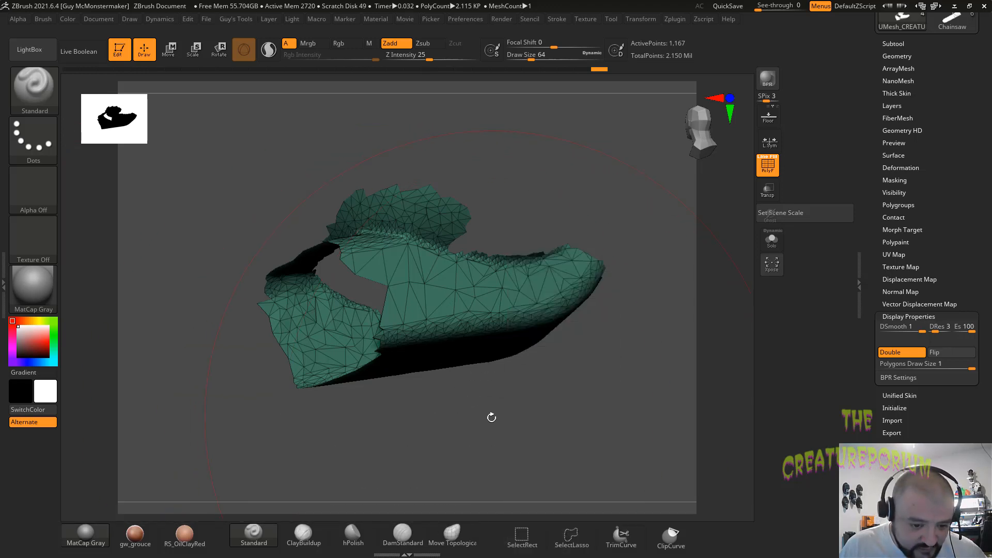
Step: Hide the leftover jagged finger faces on the isolated handle section with lasso selections and invert the visibility to show the rest of the mesh
left_click_drag(491, 417, 491, 416)
mouse_move(523, 191)
left_mouse_down("ctrl+shift")
mouse_move(329, 170)
mouse_move(317, 232)
mouse_move(443, 245)
left_mouse_up("ctrl+shift")
mouse_move(486, 146)
left_mouse_down("ctrl+alt+shift")
mouse_move(520, 216)
mouse_move(510, 234)
left_mouse_up("ctrl+alt+shift")
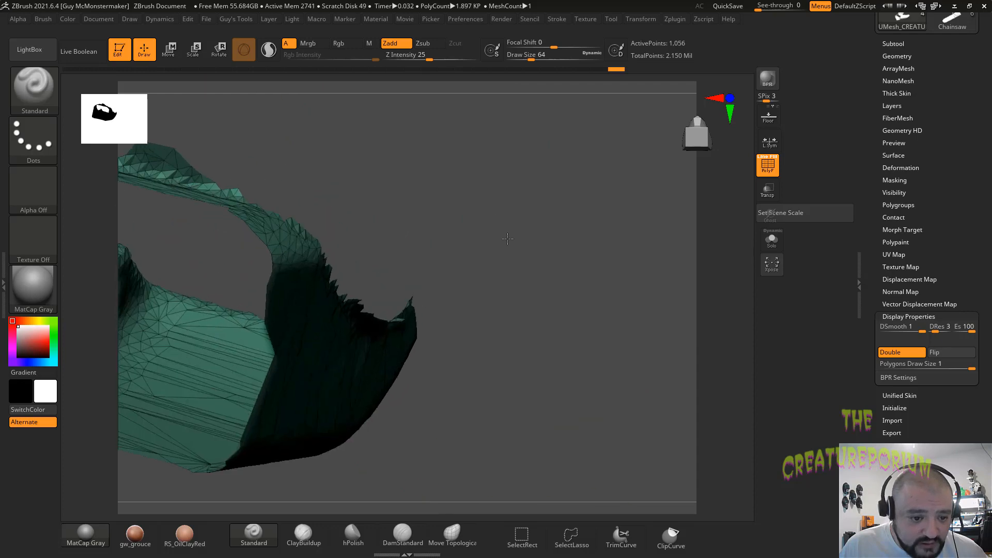
mouse_move(424, 162)
left_mouse_down("alt")
mouse_move(589, 197)
mouse_move(404, 164)
mouse_move(320, 201)
mouse_move(461, 217)
left_mouse_up("alt")
mouse_move(558, 237)
left_mouse_down("alt")
mouse_move(627, 269)
mouse_move(631, 325)
mouse_move(358, 333)
left_mouse_up("alt")
mouse_move(273, 217)
left_mouse_down()
mouse_move(331, 248)
mouse_move(393, 258)
mouse_move(252, 280)
mouse_move(305, 278)
mouse_move(263, 275)
mouse_move(281, 252)
left_mouse_up()
left_click(185, 264, "ctrl+shift")
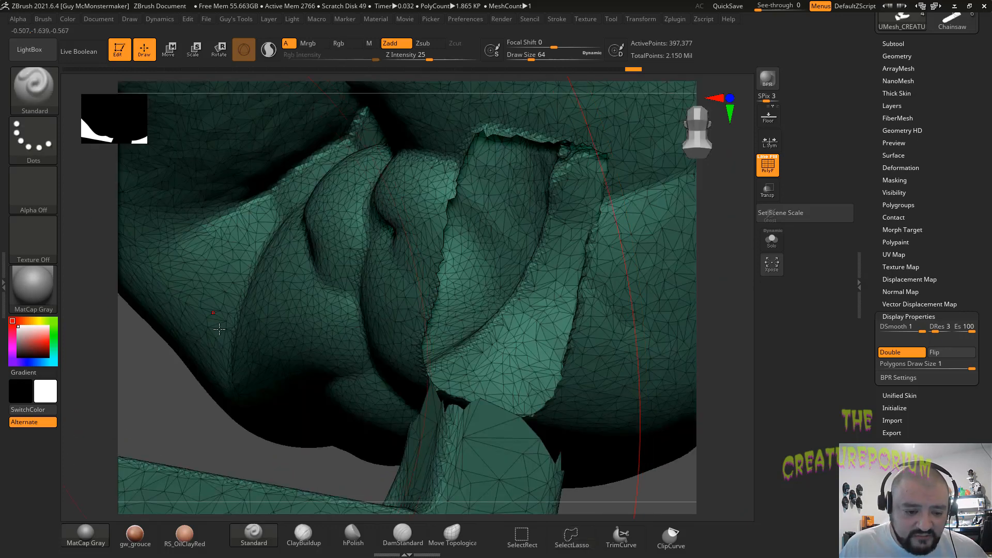
Step: Try to give the separated front arm and the chainsaw their own polygroups with Auto Groups while the handle section stays hidden
mouse_move(173, 413)
left_mouse_down()
mouse_move(572, 401)
mouse_move(584, 382)
mouse_move(594, 352)
mouse_move(583, 367)
mouse_move(571, 339)
mouse_move(349, 254)
left_mouse_up()
mouse_move(539, 373)
left_mouse_down()
mouse_move(528, 348)
mouse_move(547, 363)
mouse_move(551, 314)
mouse_move(589, 316)
left_mouse_up()
mouse_move(565, 352)
left_mouse_down()
mouse_move(574, 326)
mouse_move(558, 290)
mouse_move(530, 290)
left_mouse_up()
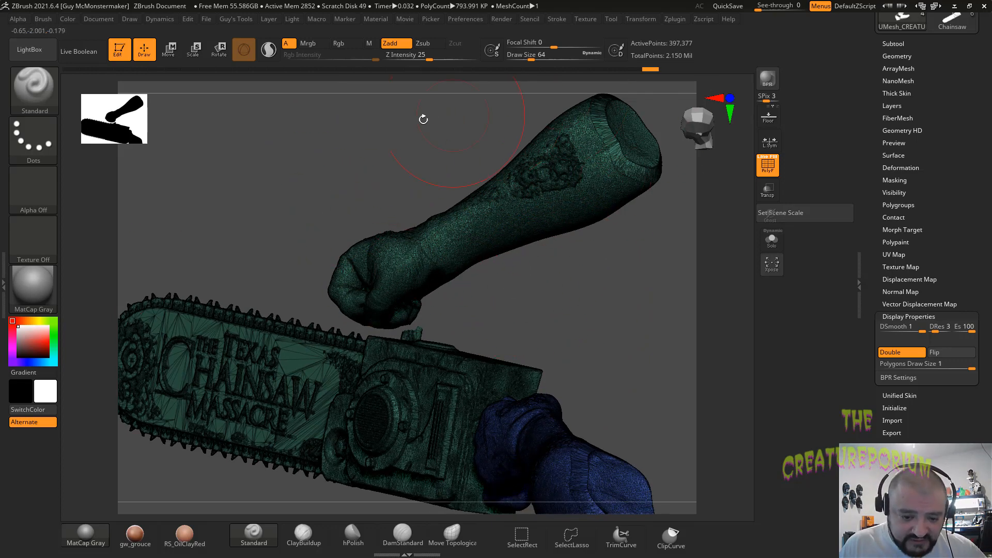
key("space")
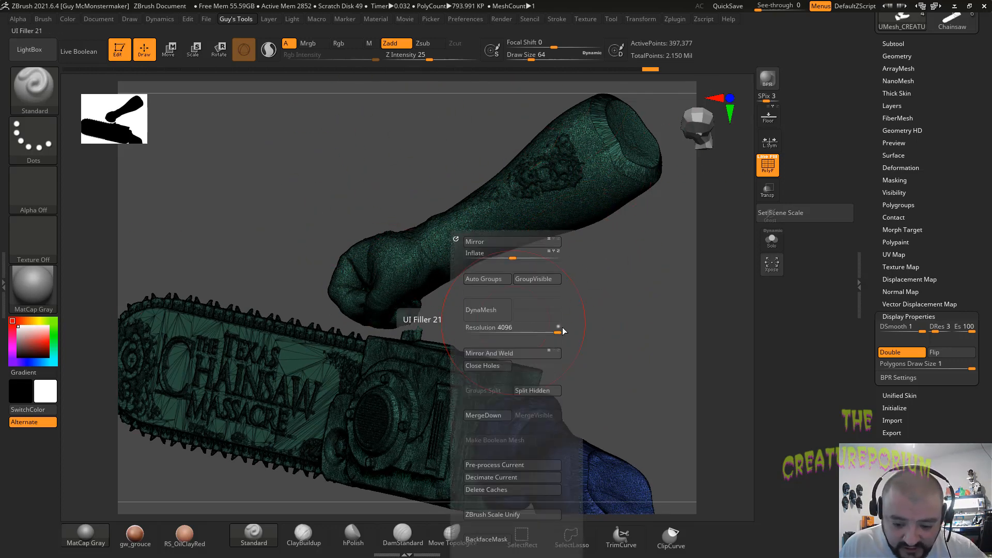
left_click(485, 279)
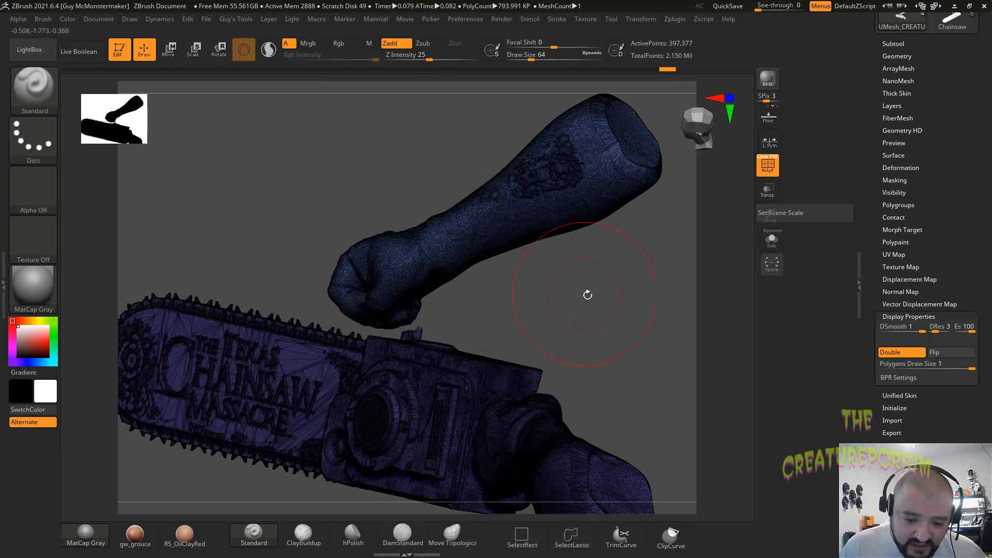
Step: Test the separation by hiding and isolating the front arm's polygroup, and invert the visibility to show the chainsaw with the handle and rear arm
left_click(492, 225, "ctrl+alt+shift")
left_click_drag(495, 223, 365, 233)
left_click(274, 261, "ctrl+shift")
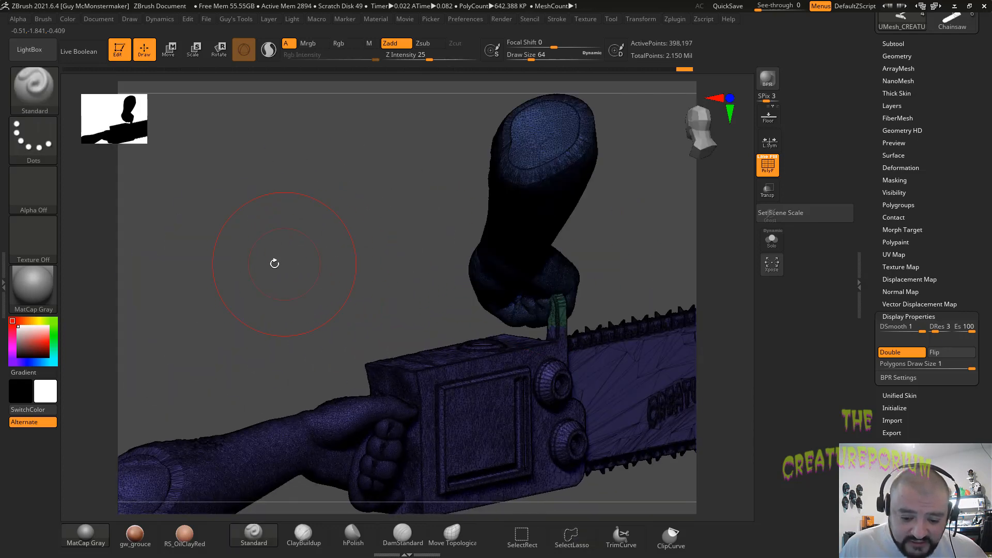
mouse_move(273, 261)
left_mouse_down()
mouse_move(580, 286)
mouse_move(532, 288)
mouse_move(492, 237)
left_mouse_up()
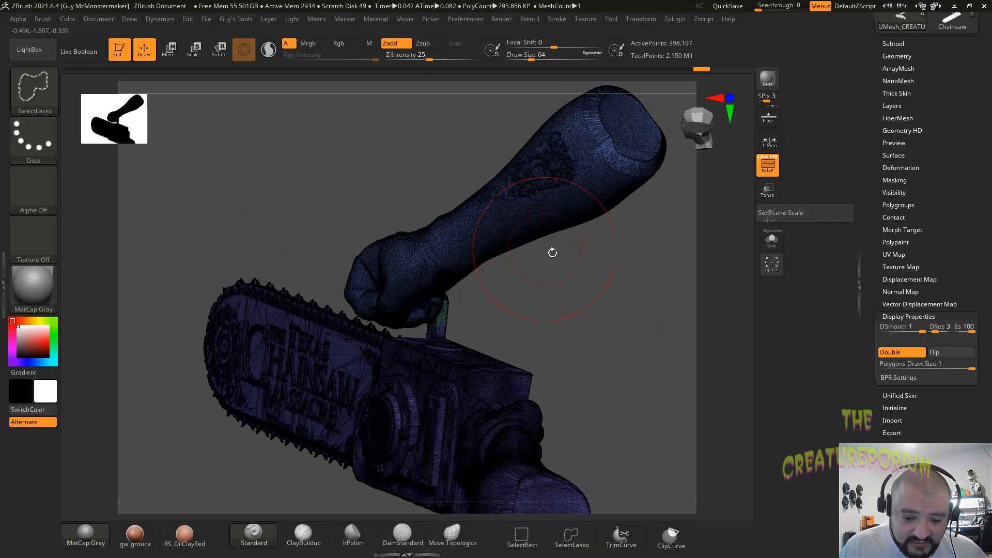
left_click(552, 216, "ctrl+shift")
left_click_drag(589, 297, 437, 278)
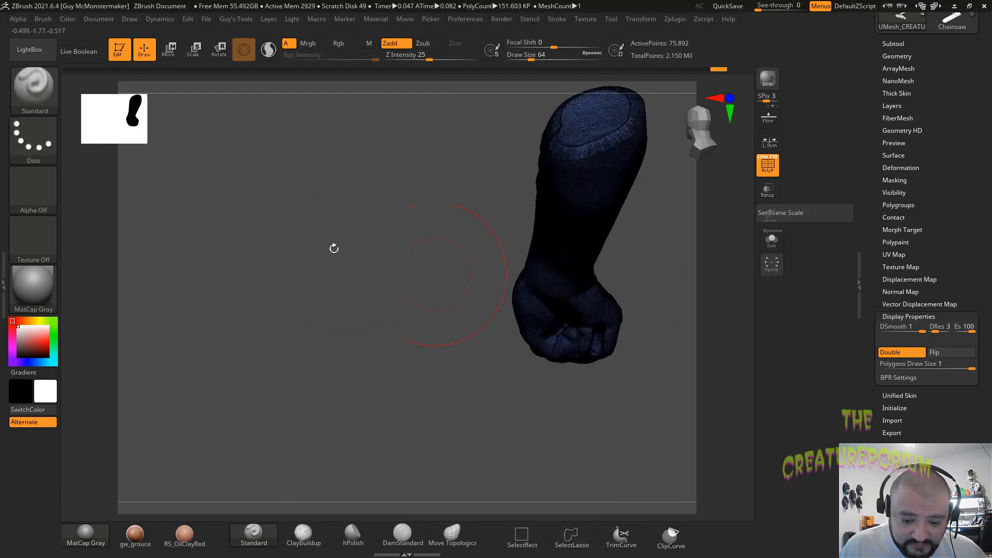
left_click_drag(262, 271, 243, 334, "ctrl+shift")
left_click_drag(322, 294, 509, 292)
Step: Undo the visibility changes and the Auto Groups operation to restore the rear arm's separate polygroup
key("space")
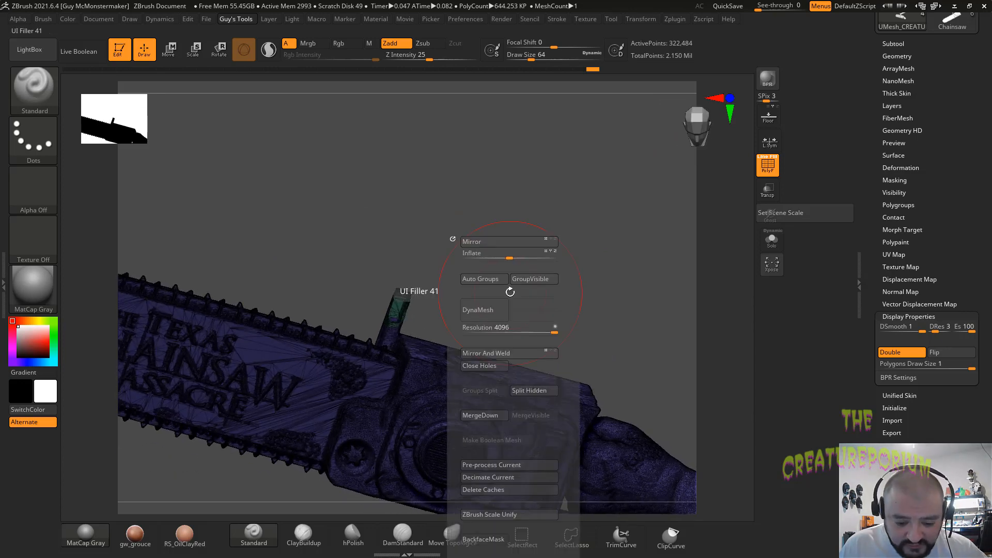
left_click_drag(633, 313, 511, 339)
key("ctrl+Down")
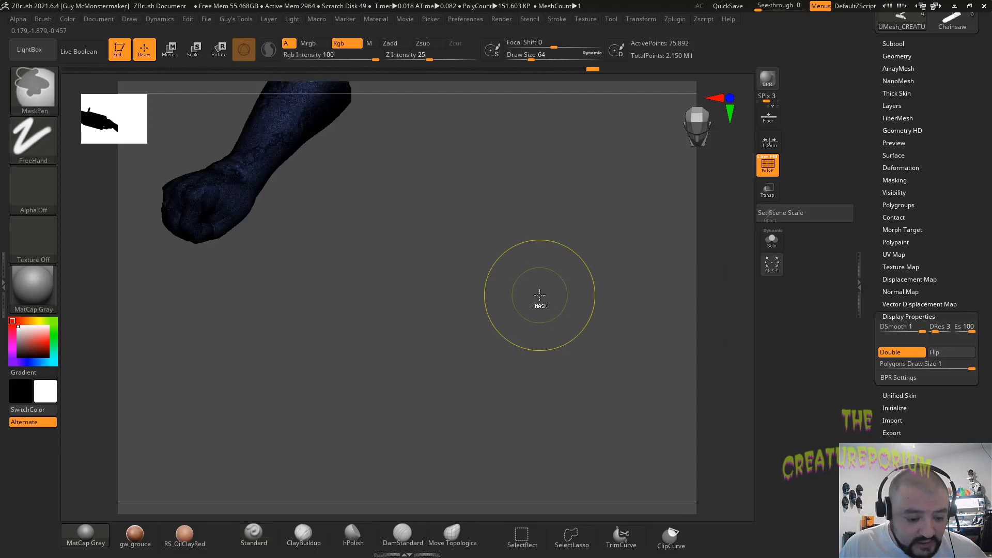
key("ctrl+Down")
key("ctrl+z")
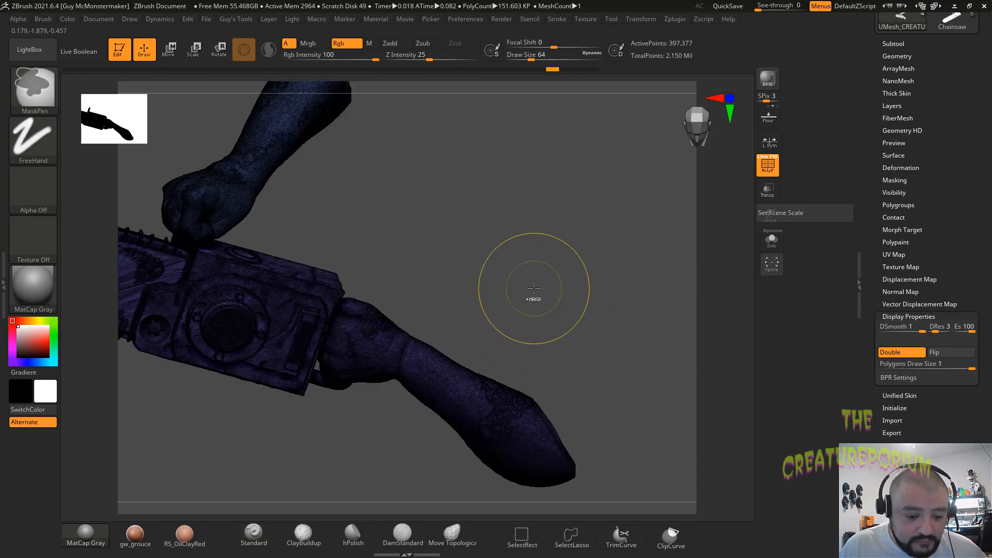
key("ctrl+z")
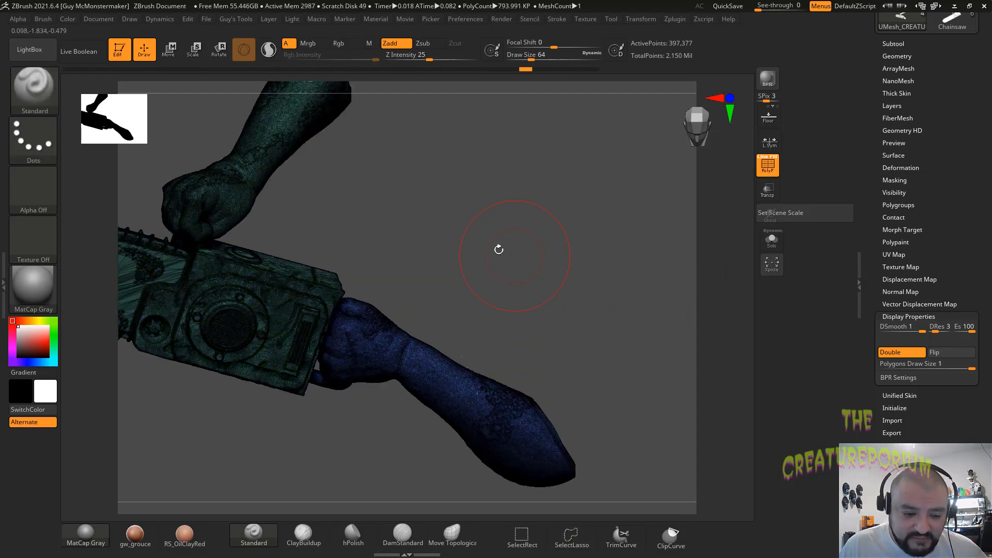
Step: Hide the blue rear arm and apply Auto Groups to the visible front arm and chainsaw
mouse_move(498, 248)
left_mouse_down()
mouse_move(559, 264)
mouse_move(516, 216)
mouse_move(521, 313)
left_mouse_up()
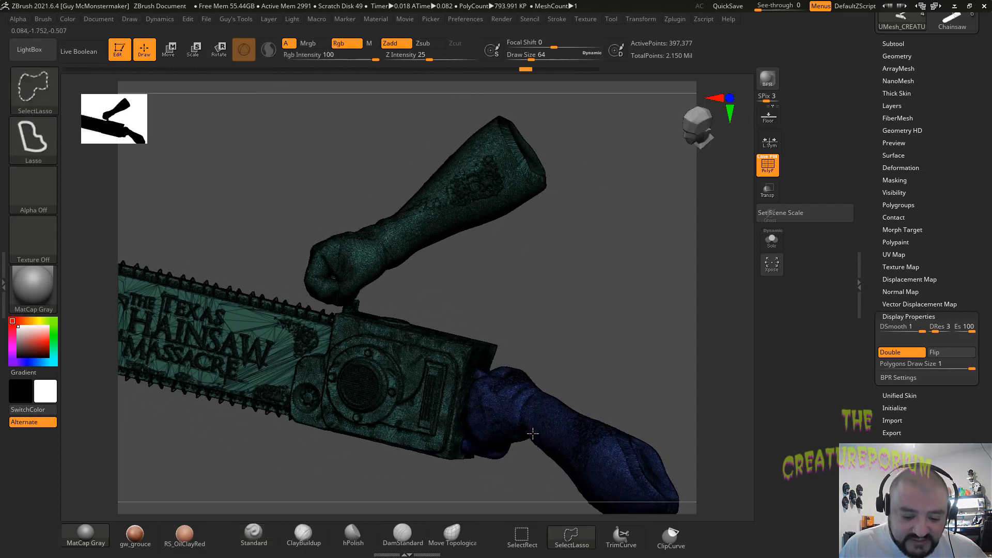
left_click(570, 438, "ctrl+shift")
mouse_move(601, 338)
left_mouse_down()
mouse_move(569, 320)
mouse_move(579, 321)
mouse_move(575, 308)
left_mouse_up()
key("space")
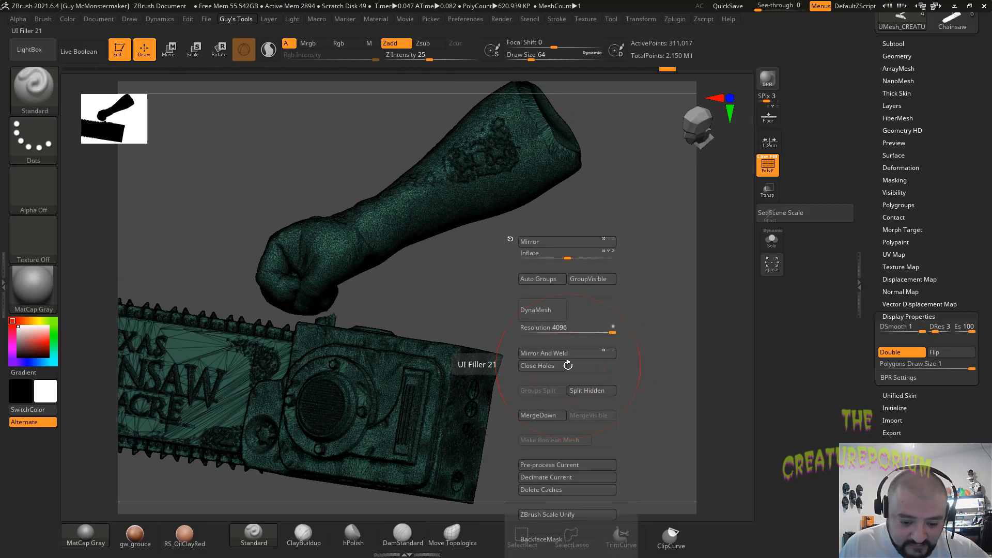
left_click(540, 280)
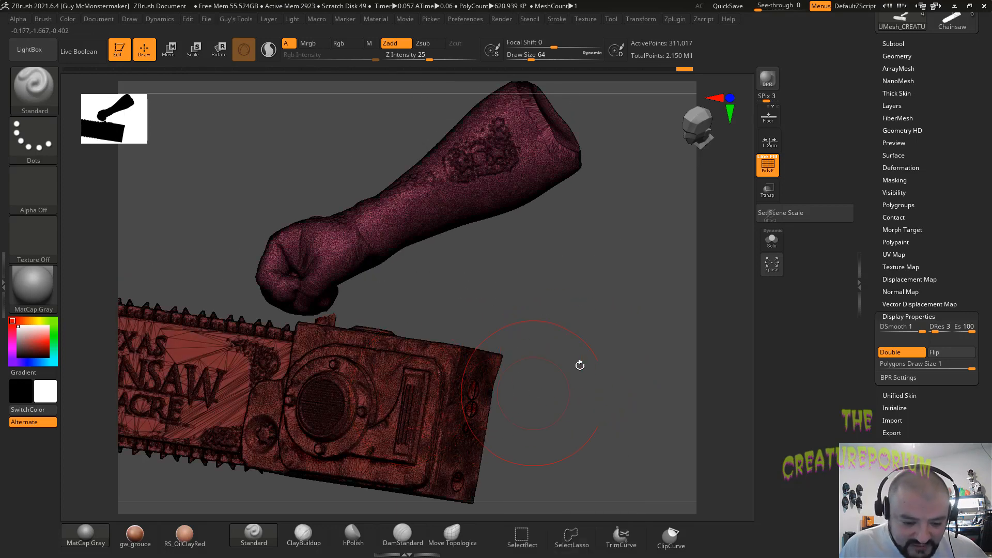
Step: Isolate the front arm by hiding the chainsaw and the stray fragment, and assign the arm its own polygroup with GroupVisible
left_click(434, 382, "ctrl+alt+shift")
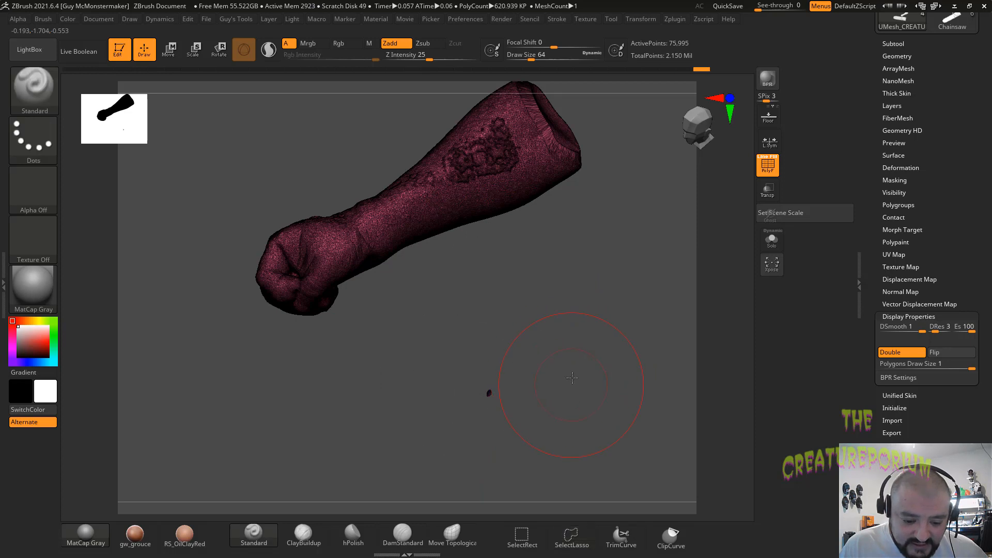
mouse_move(572, 378)
left_mouse_down()
mouse_move(532, 377)
mouse_move(538, 424)
mouse_move(543, 375)
left_mouse_up()
mouse_move(576, 403)
left_mouse_down()
mouse_move(510, 335)
mouse_move(596, 394)
mouse_move(521, 479)
mouse_move(509, 346)
mouse_move(499, 361)
mouse_move(489, 353)
left_mouse_up()
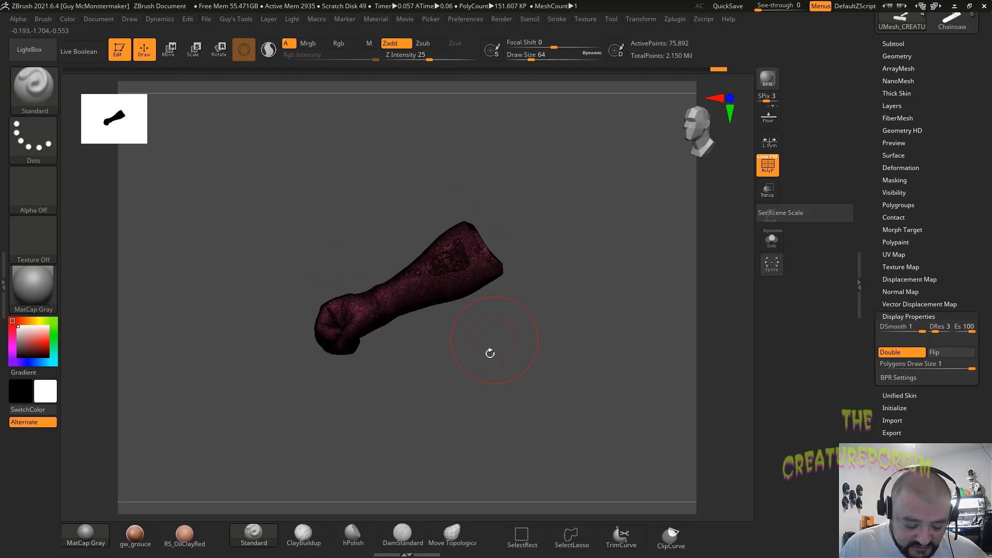
key("space")
left_click(512, 280)
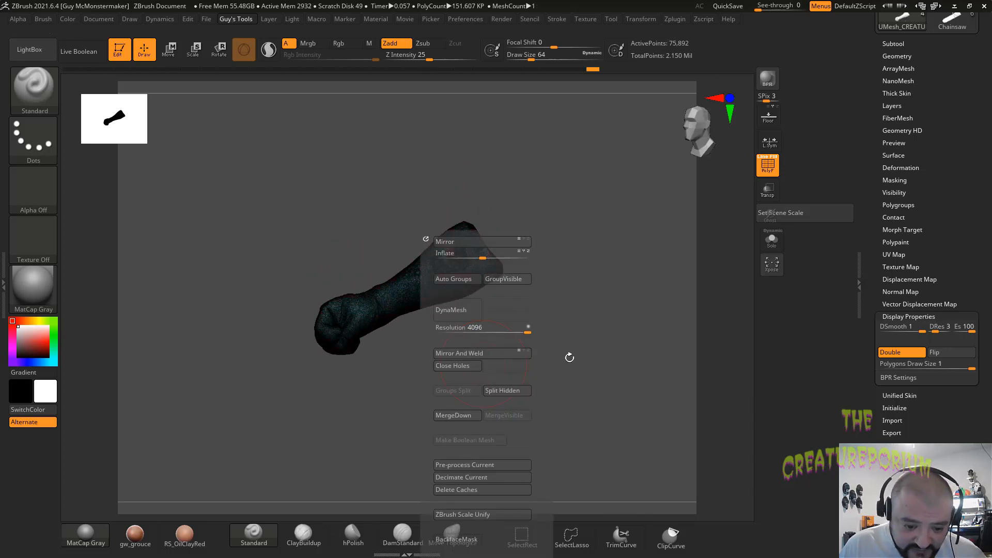
Step: Isolate the chainsaw with its front handle, combine them into one polygroup with GroupVisible, and show the whole mesh
left_click_drag(613, 344, 578, 315)
mouse_move(586, 270)
left_mouse_down("ctrl+shift")
mouse_move(563, 388)
mouse_move(522, 365)
mouse_move(563, 367)
left_mouse_up("ctrl+shift")
left_click(541, 424, "ctrl+shift")
key("space")
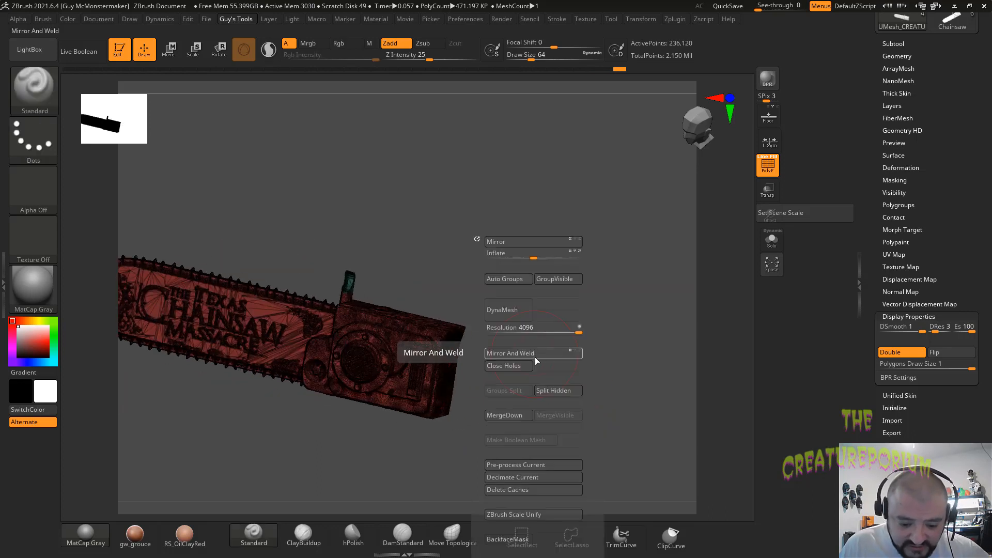
left_click(556, 277)
left_click_drag(422, 209, 582, 199)
left_click(592, 283, "ctrl+shift")
Step: Turn off the polyframe display and split the arms and chainsaw into separate subtools with Groups Split
left_click_drag(596, 287, 608, 305, "shift")
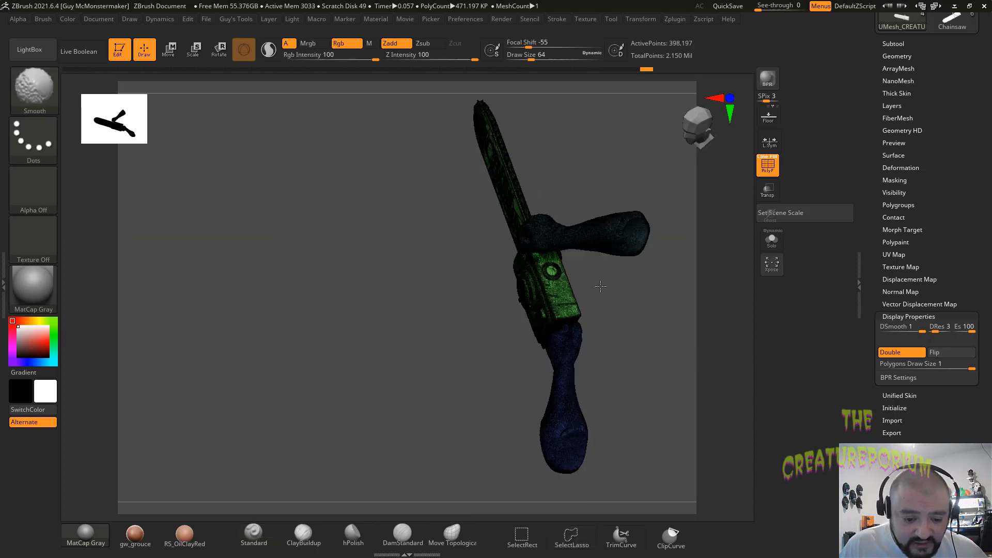
left_click_drag(660, 385, 451, 361)
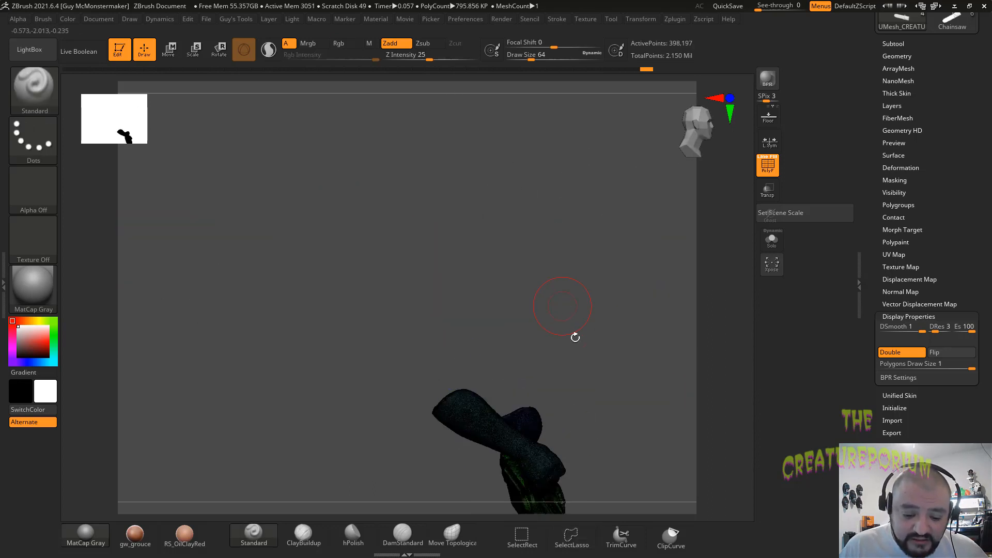
left_click_drag(575, 337, 506, 458)
left_click_drag(475, 425, 508, 404)
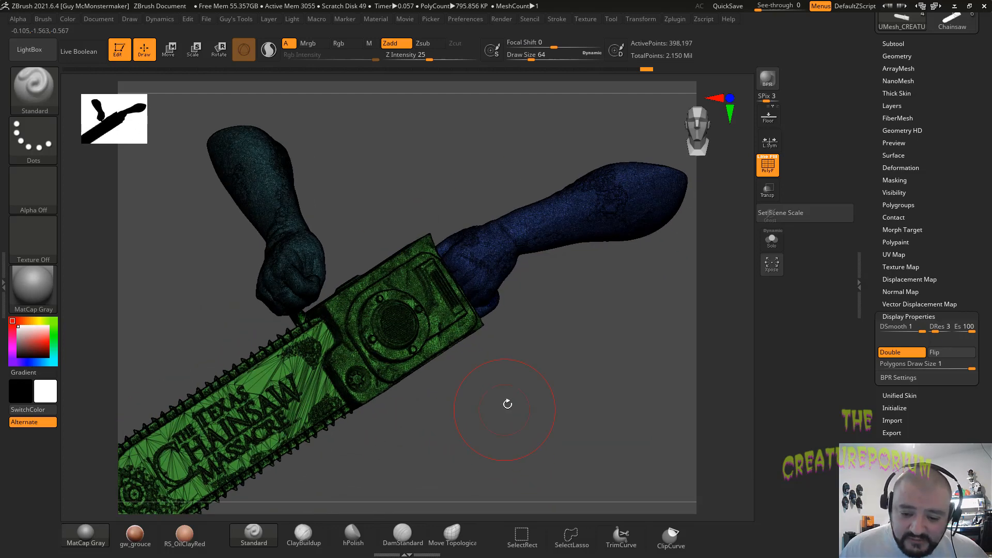
left_click(769, 172)
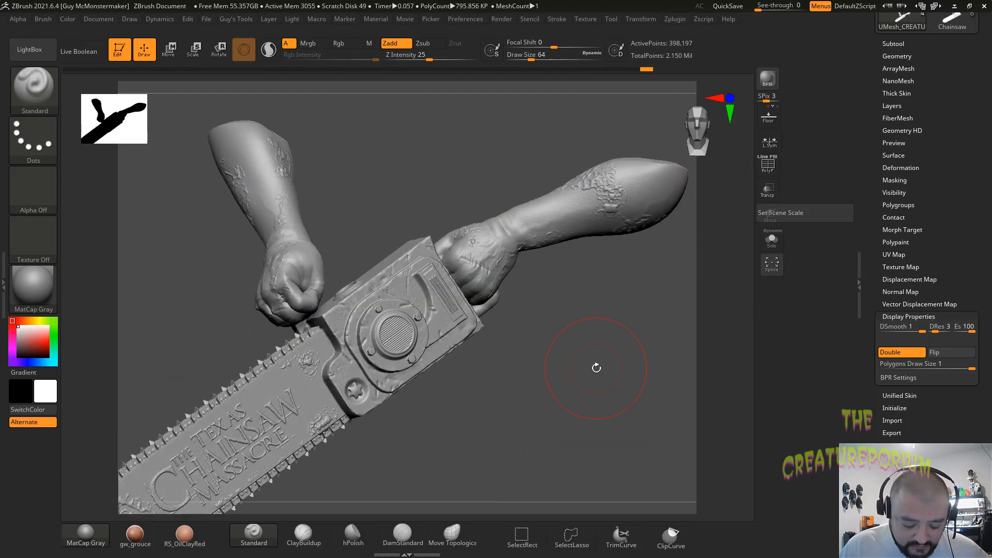
key("g")
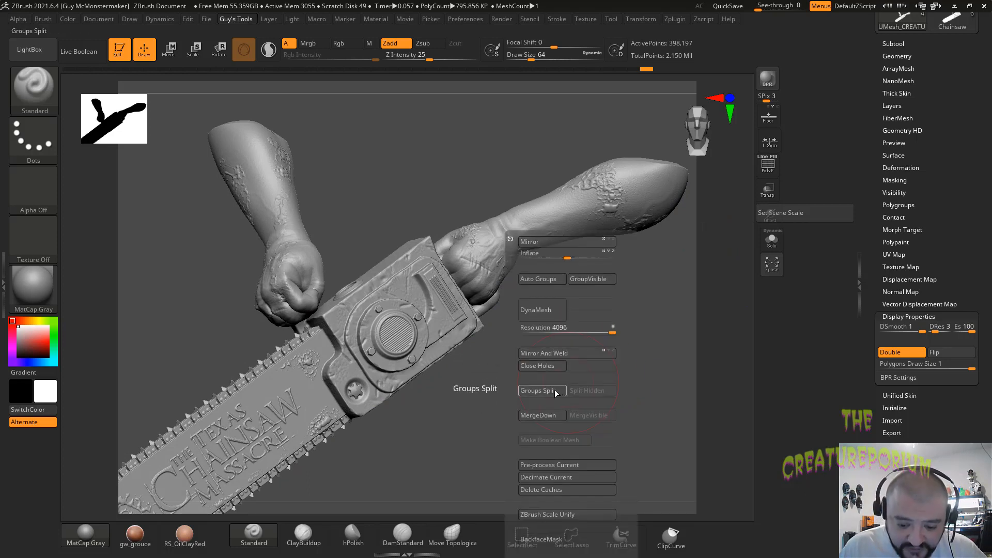
left_click(556, 391)
left_click(521, 411)
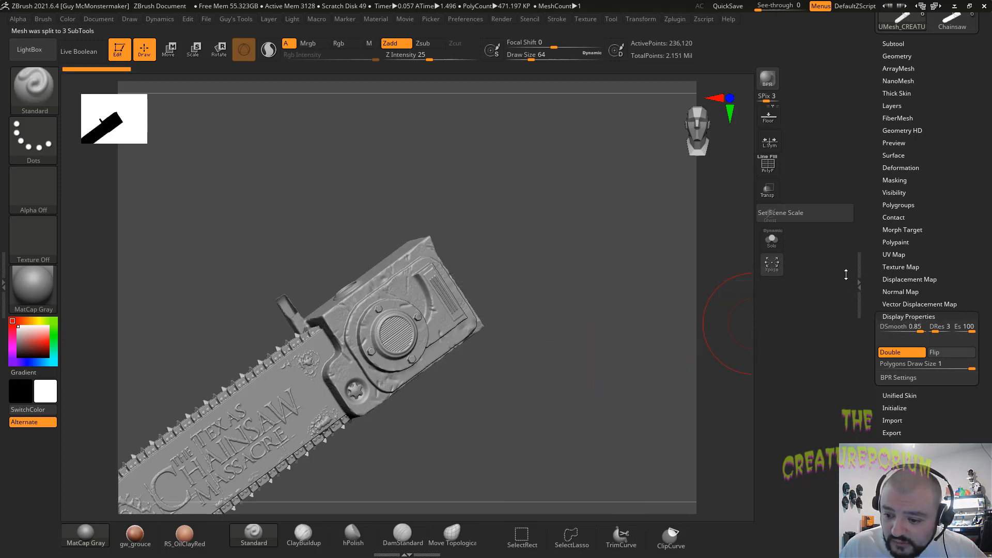
Step: Open the Subtool list and move the rear arm subtool below PM3D_Gear3D3
left_click(859, 282)
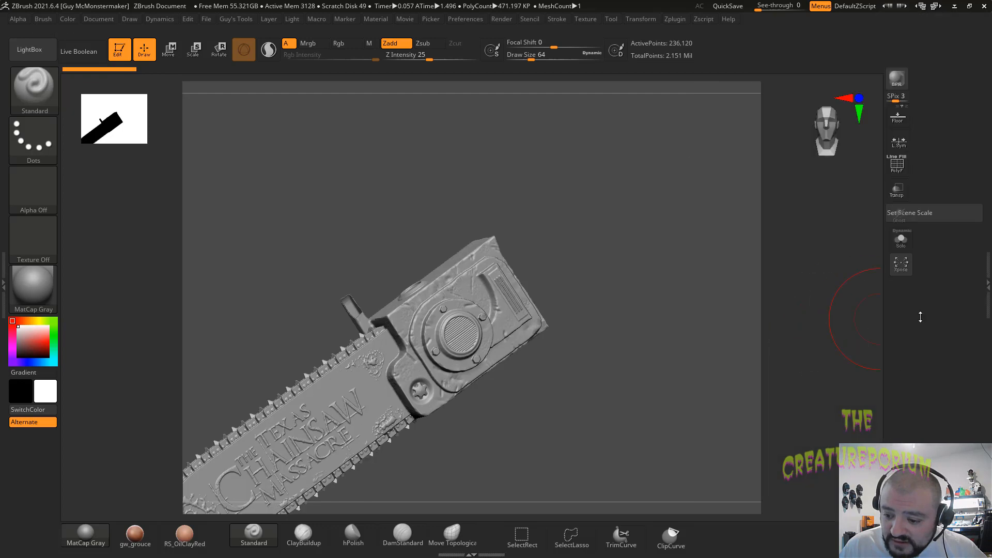
double_click(988, 287)
left_click_drag(963, 231, 967, 436)
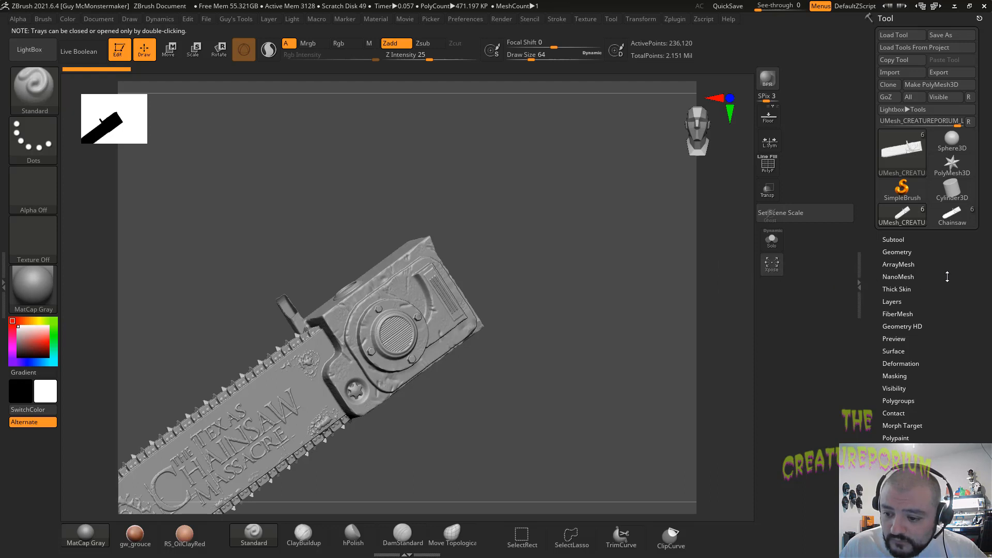
left_click(903, 239)
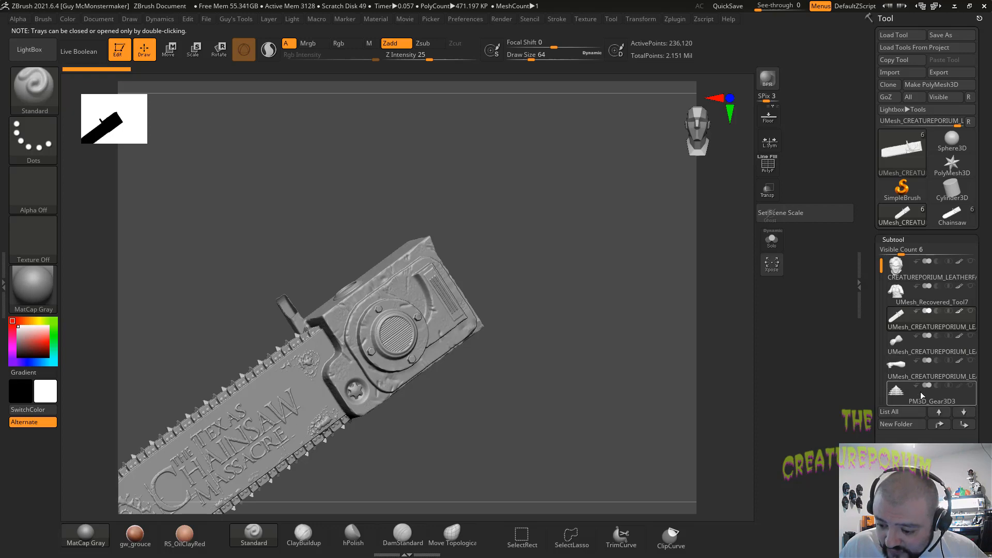
left_click_drag(881, 268, 881, 274)
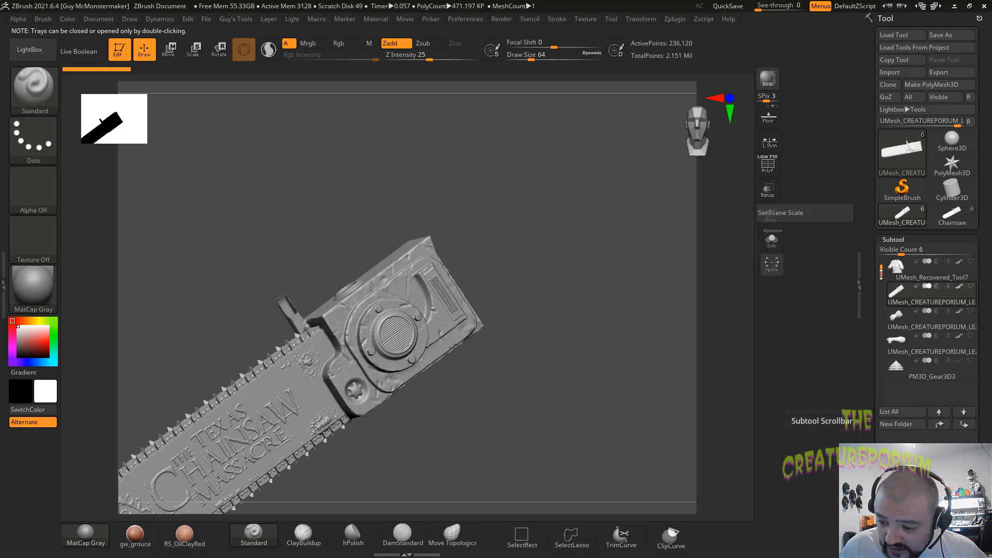
left_click_drag(934, 346, 938, 387)
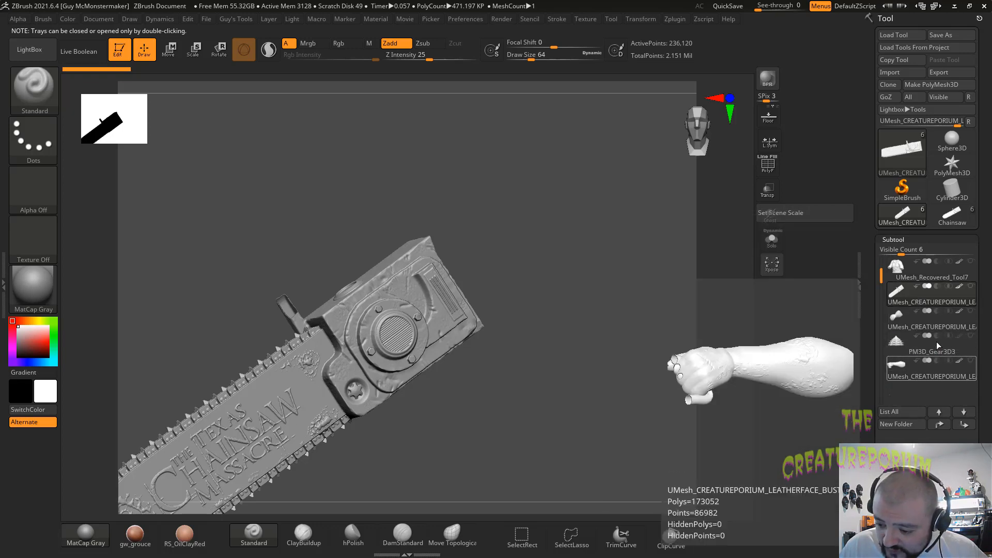
Step: Reorder the subtools so PM3D_Gear3D3 sits below UMesh_Recovered_Tool7, followed by the rear arm, the front arm and the chainsaw
left_click_drag(940, 329, 936, 399)
left_click_drag(926, 300, 928, 393)
left_click(922, 329)
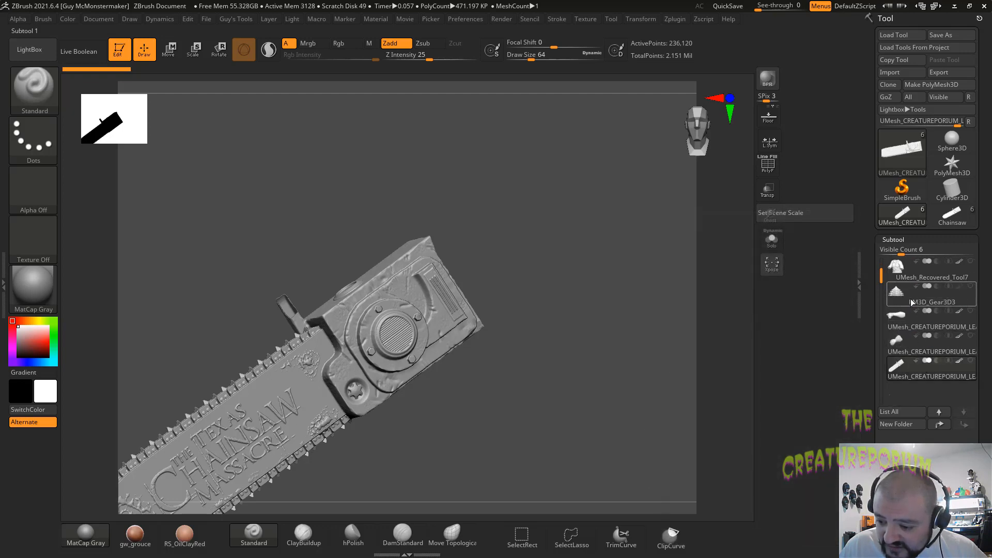
Step: DynaMesh the chainsaw subtool at resolution 4096
left_click_drag(561, 356, 587, 309)
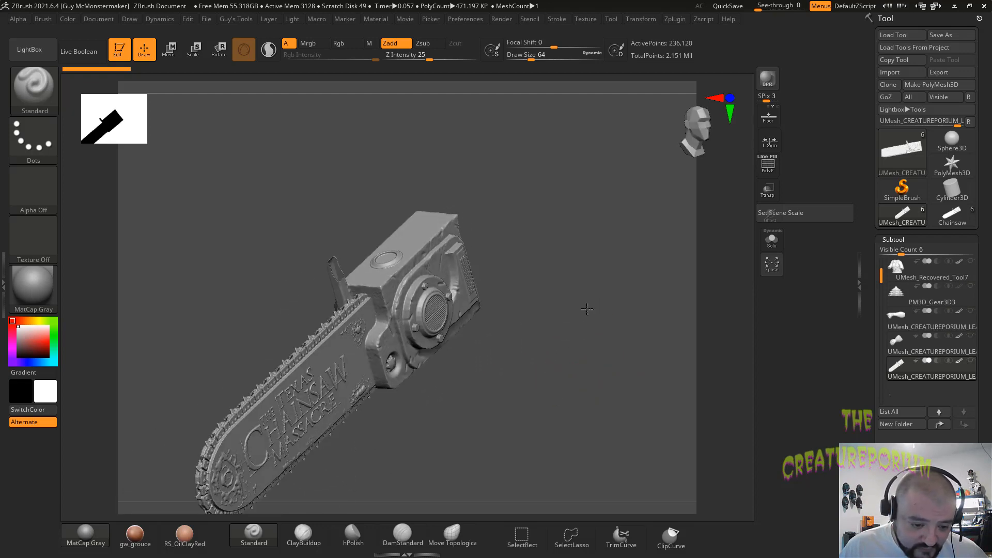
key("g")
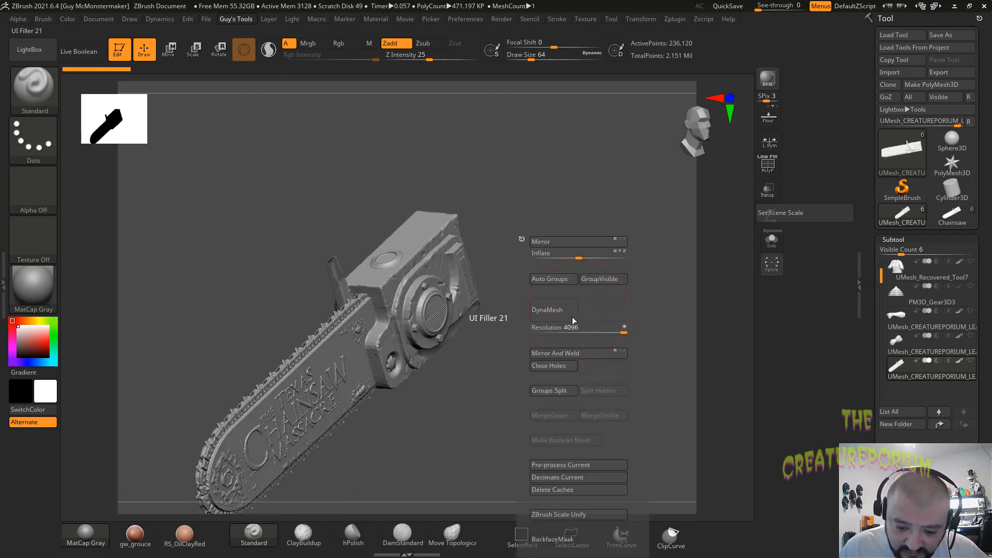
key("g")
left_click(571, 318)
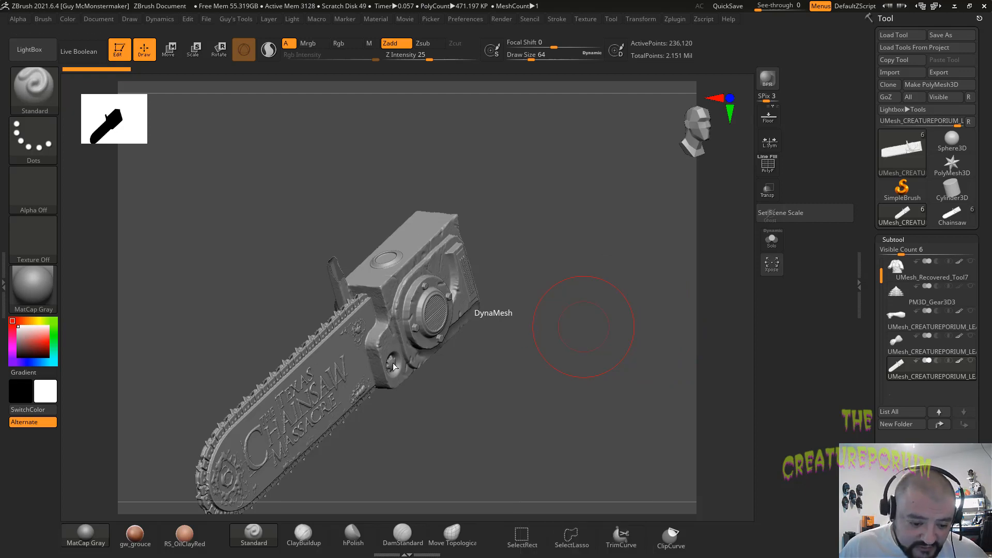
Step: Examine the remeshed chainsaw's front handle, engine housing and rear face for holes and defects
left_click_drag(520, 406, 439, 356)
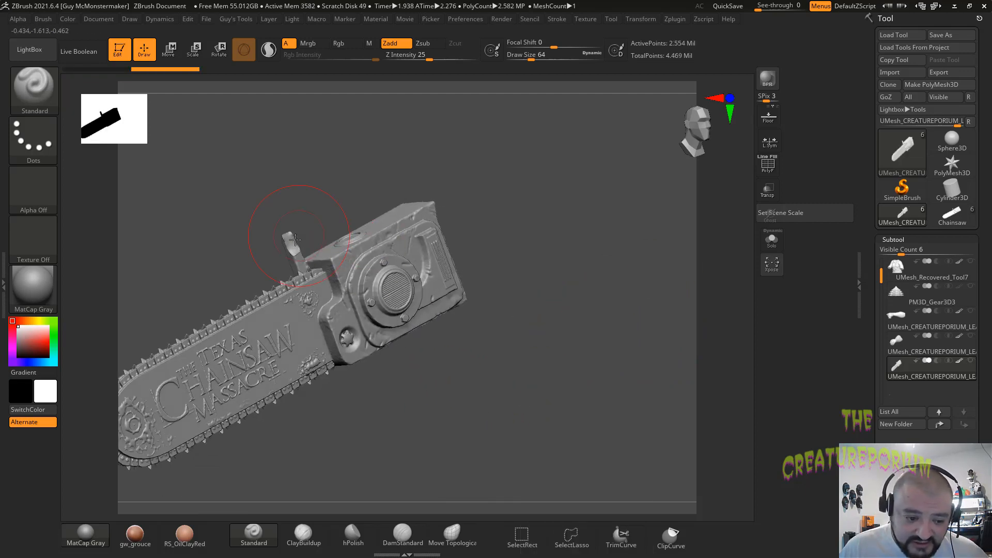
mouse_move(348, 183)
left_mouse_down()
mouse_move(294, 180)
mouse_move(331, 192)
left_mouse_up()
mouse_move(631, 139)
left_mouse_down("shift")
mouse_move(641, 178)
mouse_move(492, 139)
mouse_move(535, 283)
mouse_move(524, 232)
left_mouse_up("shift")
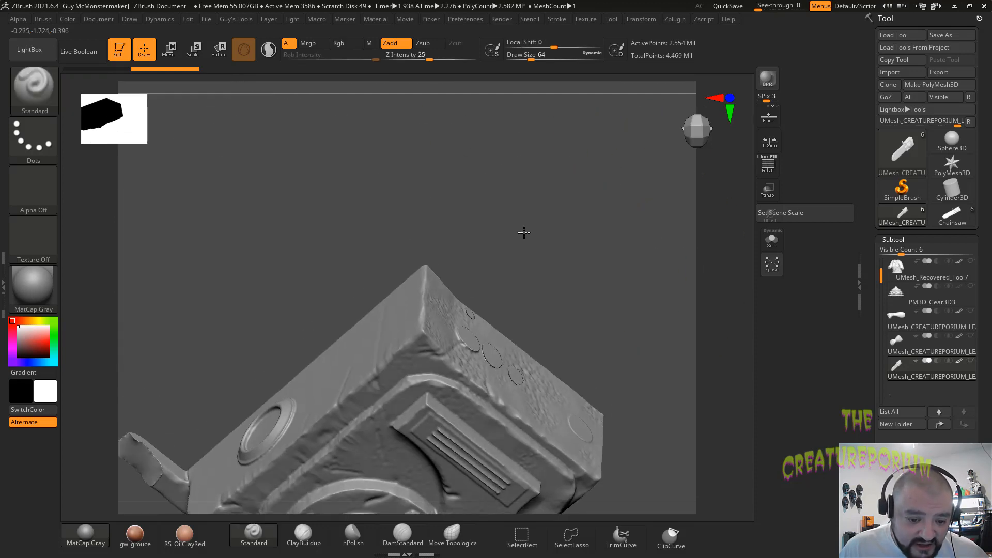
left_click_drag(237, 271, 347, 187)
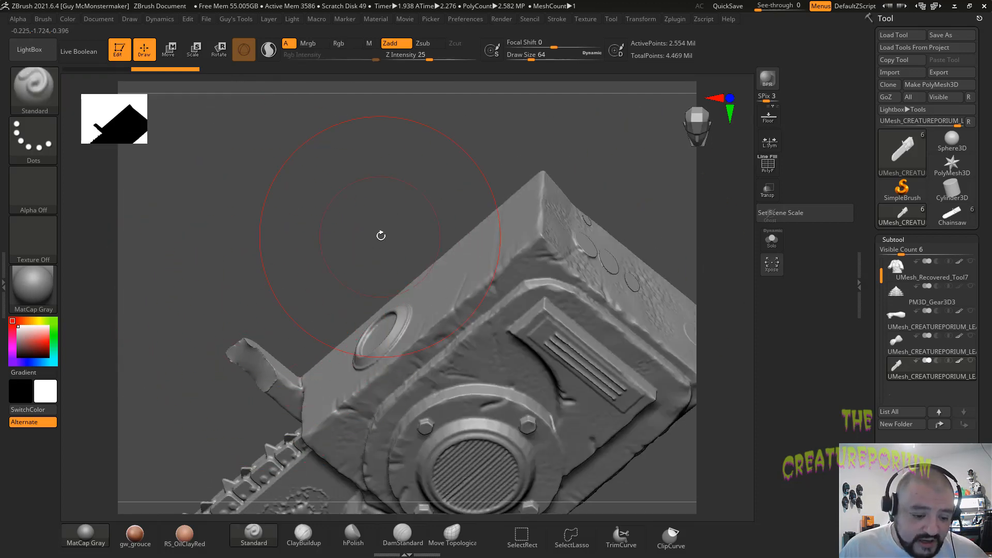
left_click_drag(381, 236, 341, 257)
left_click_drag(554, 234, 527, 289)
left_click_drag(342, 248, 434, 297)
left_click_drag(512, 286, 542, 301)
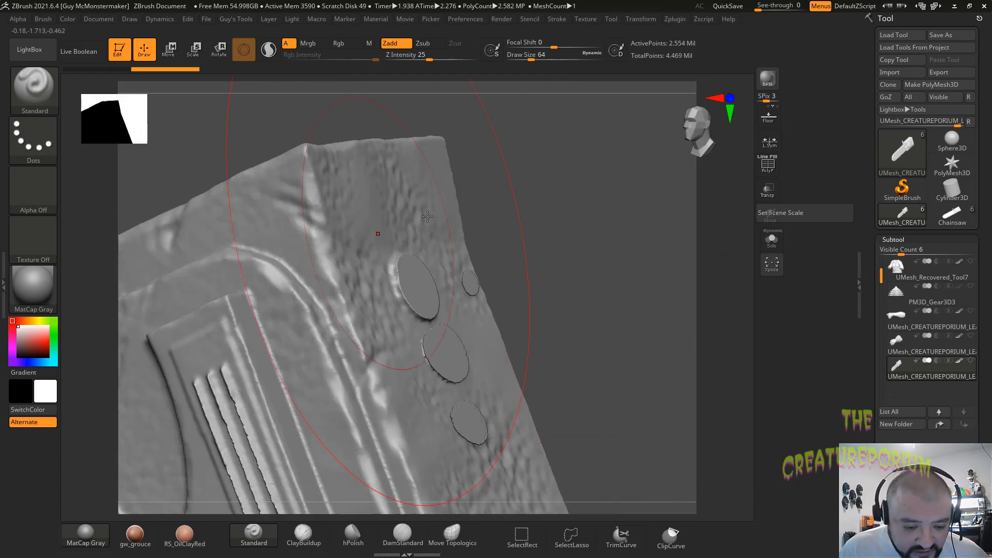
left_click_drag(480, 222, 594, 249)
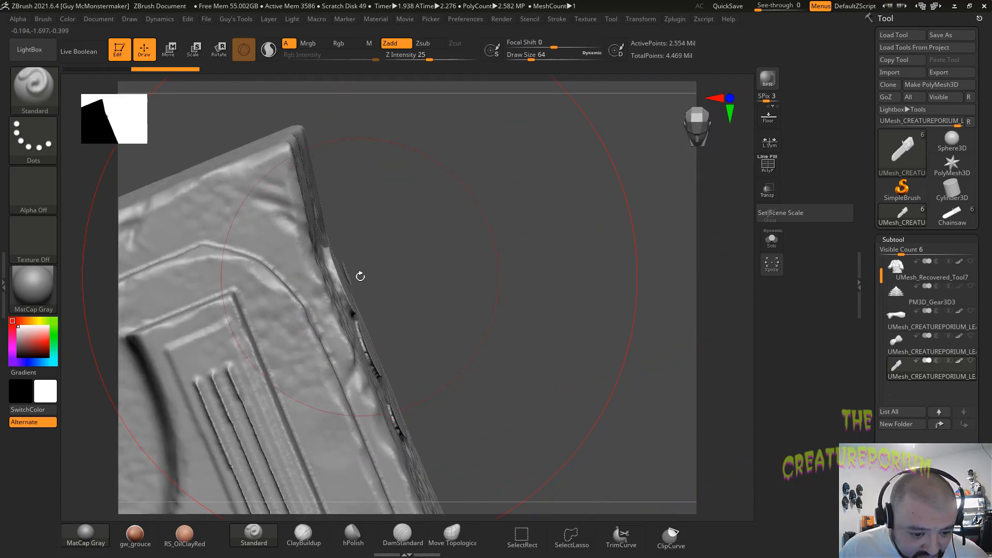
left_click_drag(481, 279, 505, 262)
Step: Display the chainsaw's polyframe and assign polygroups to its disconnected pieces with Auto Groups
left_click(764, 171)
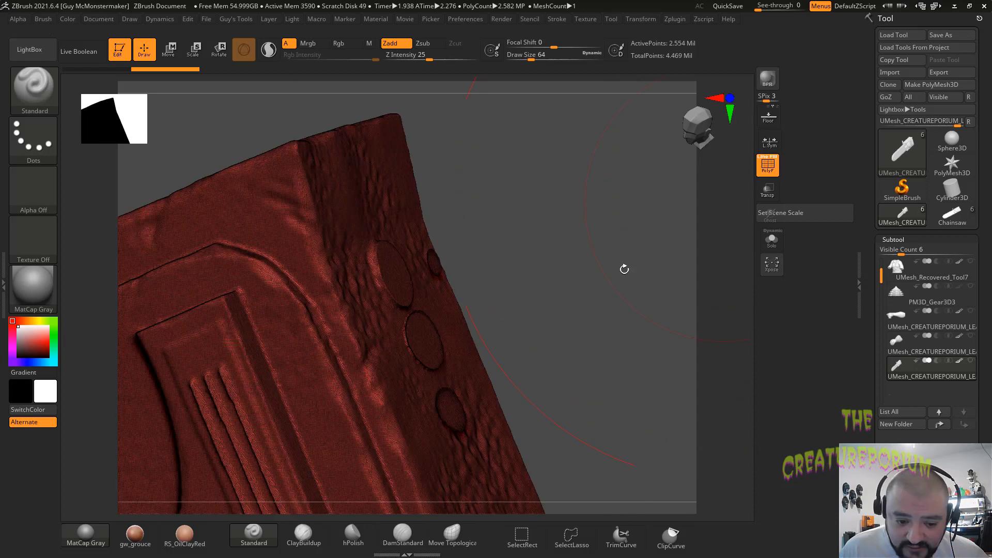
left_click_drag(625, 269, 611, 275)
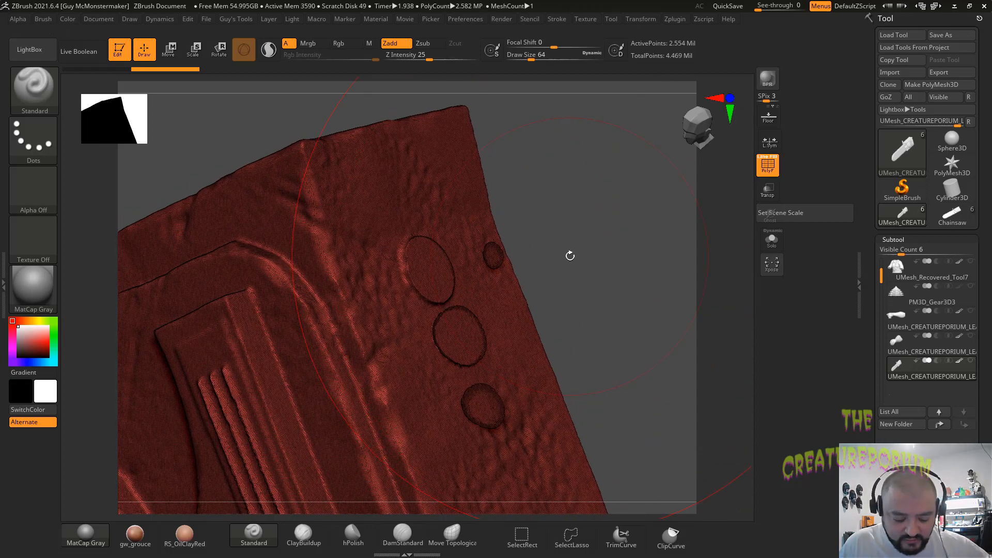
key("1")
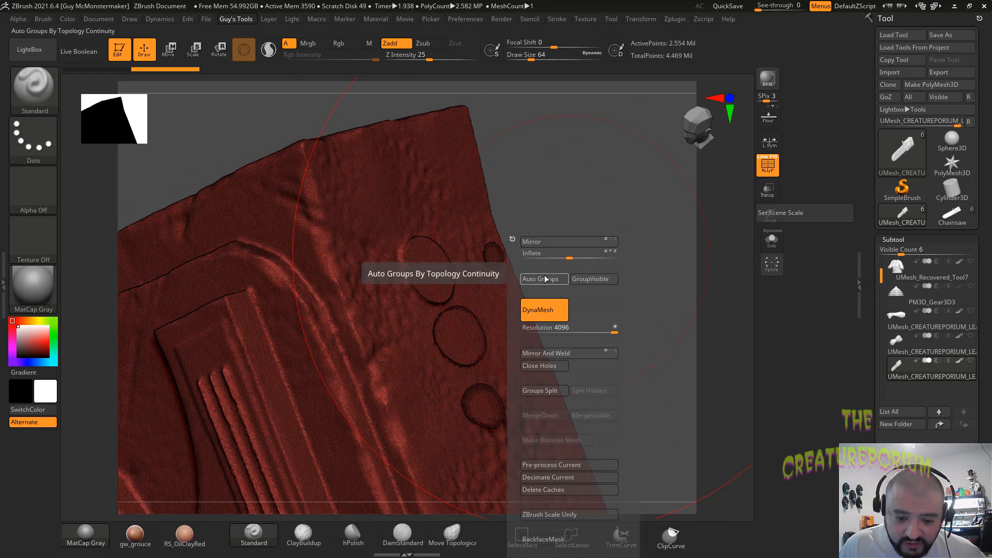
left_click(546, 280)
mouse_move(621, 295)
left_mouse_down()
mouse_move(585, 314)
mouse_move(556, 226)
mouse_move(548, 258)
mouse_move(539, 261)
mouse_move(532, 234)
left_mouse_up()
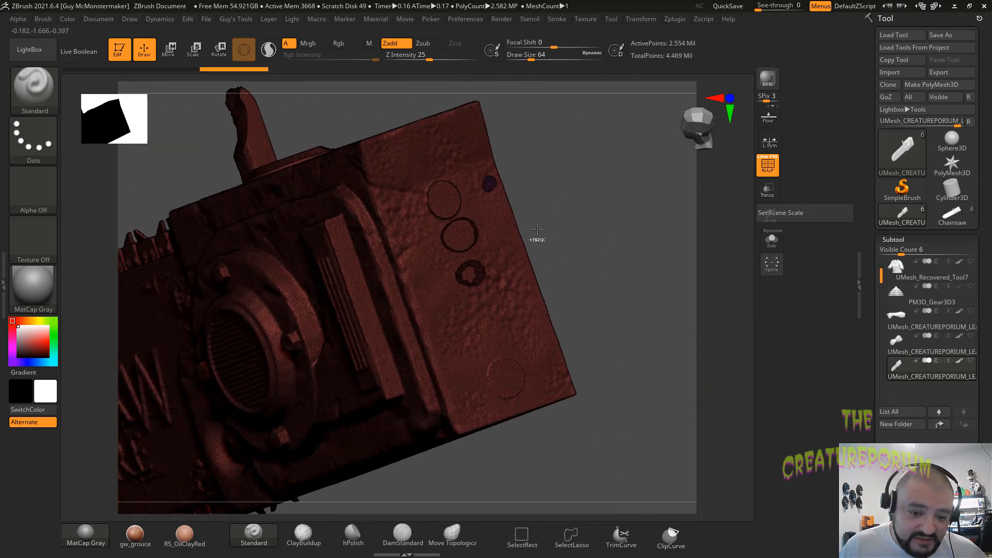
Step: Isolate the small stray disc on the housing's rear face, invert the visibility, and separate it with Split Hidden
key("ctrl+shift")
left_click(492, 185, "ctrl+shift")
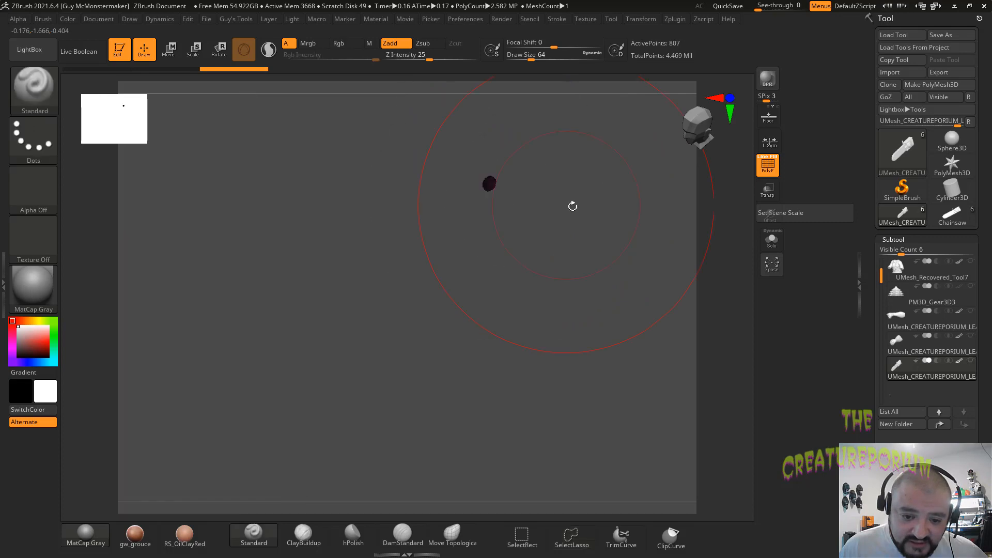
mouse_move(585, 211)
left_mouse_down("ctrl+shift")
mouse_move(590, 196)
mouse_move(593, 279)
left_mouse_up("ctrl+shift")
left_click_drag(593, 279, 599, 254)
key("1")
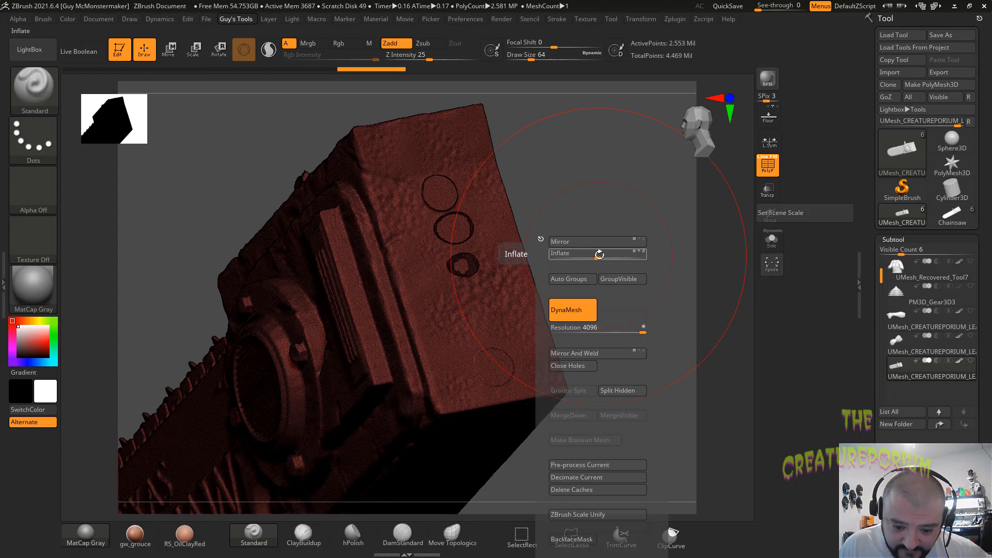
left_click(621, 393)
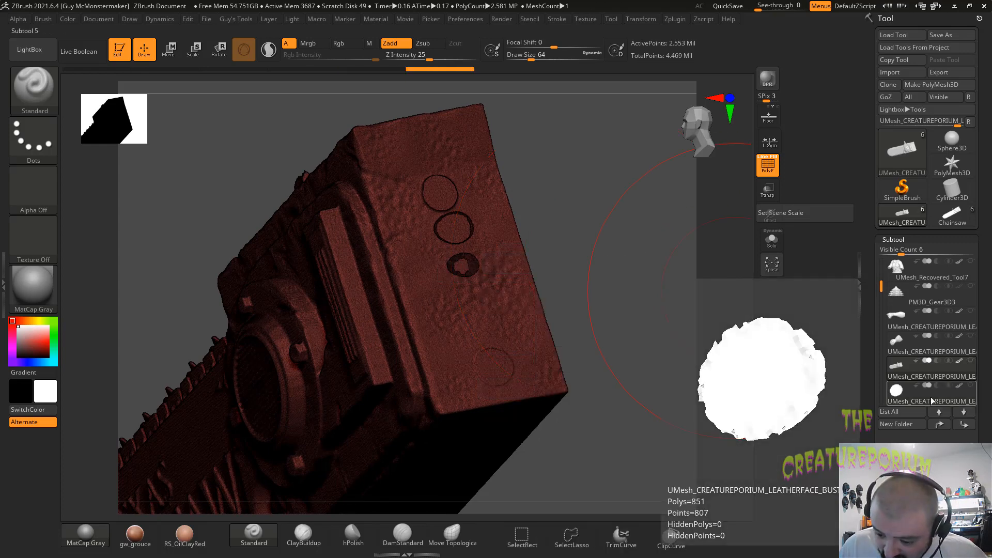
Step: Delete the split-off disc subtool and turn off the polyframe display on the chainsaw
left_click(932, 401)
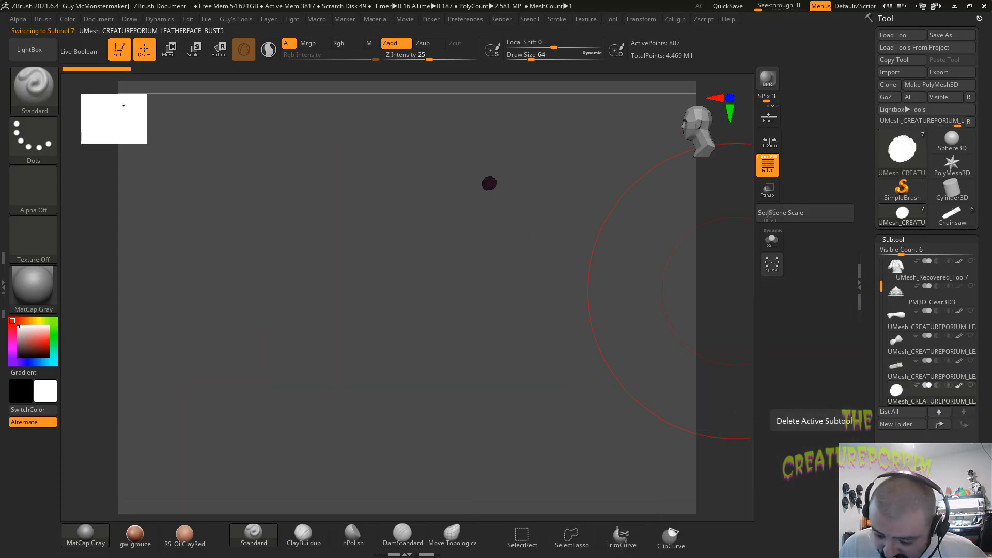
left_click(901, 518)
left_click(807, 539)
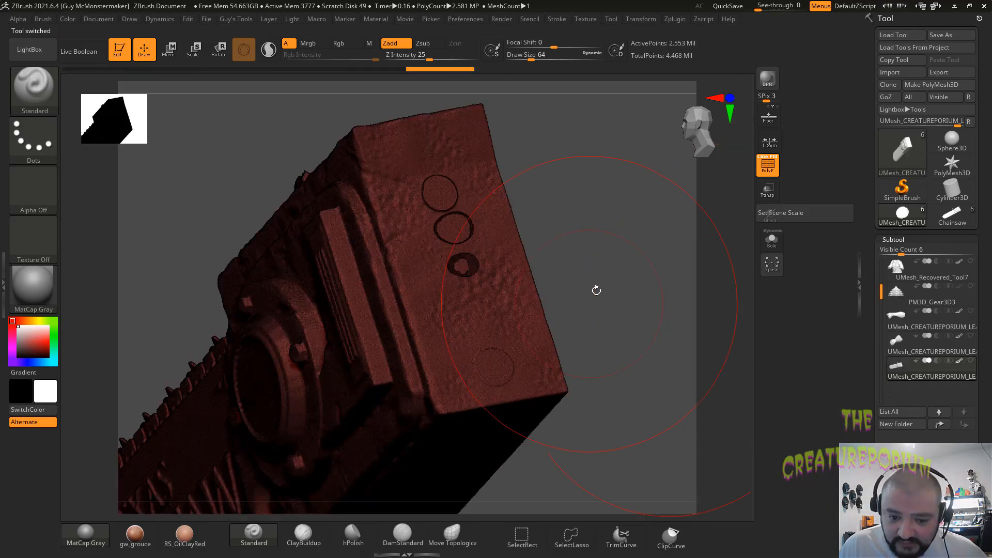
left_click_drag(601, 276, 624, 274)
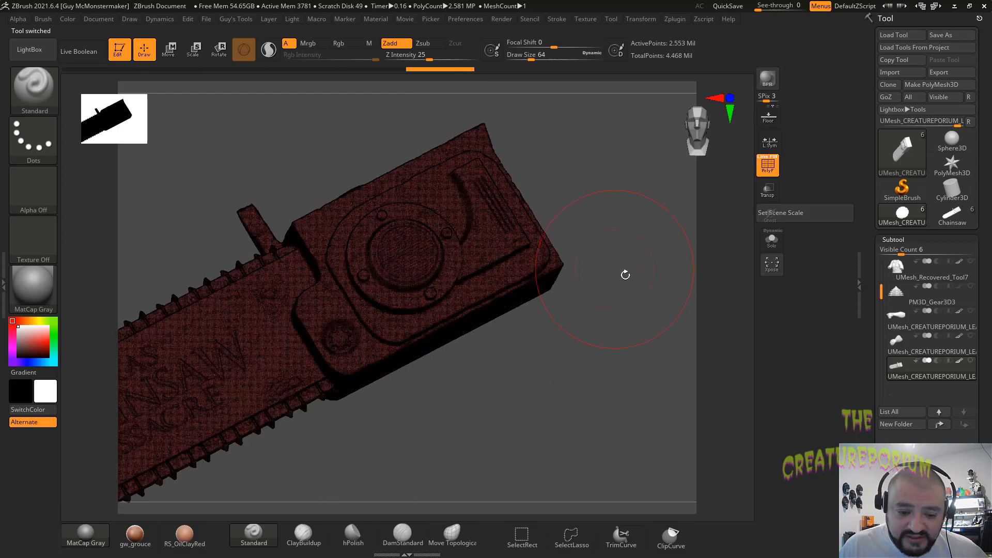
left_click(769, 167)
Step: Reduce the Draw Size to about 5 and smooth the jagged edge along one side and the tip of the chainsaw's front handle
left_click_drag(591, 215, 387, 236)
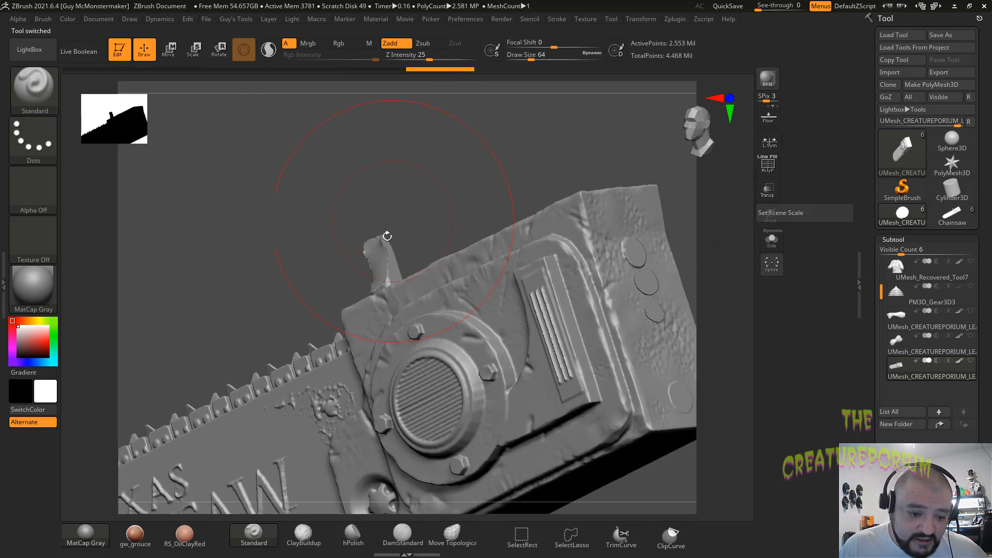
left_click_drag(420, 206, 529, 346)
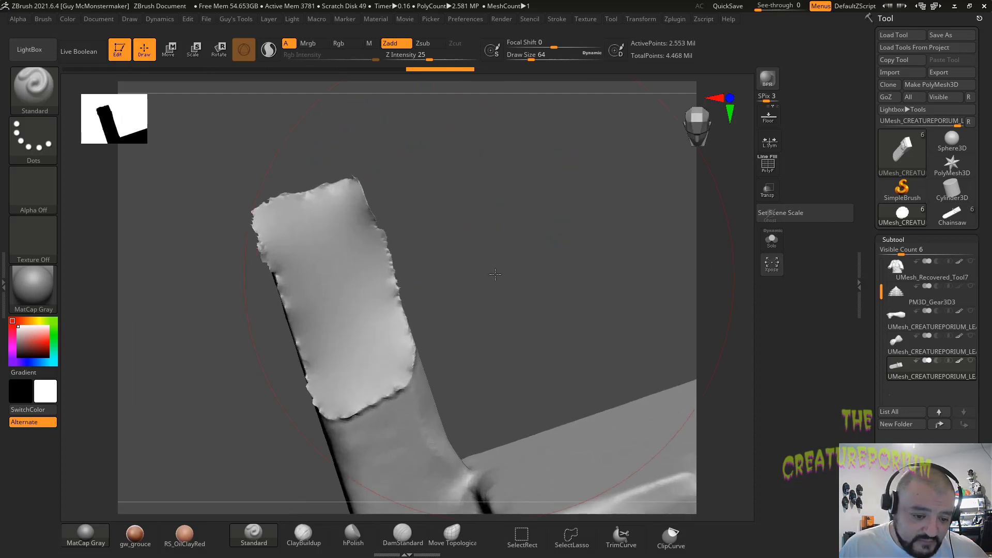
left_click_drag(496, 275, 422, 246)
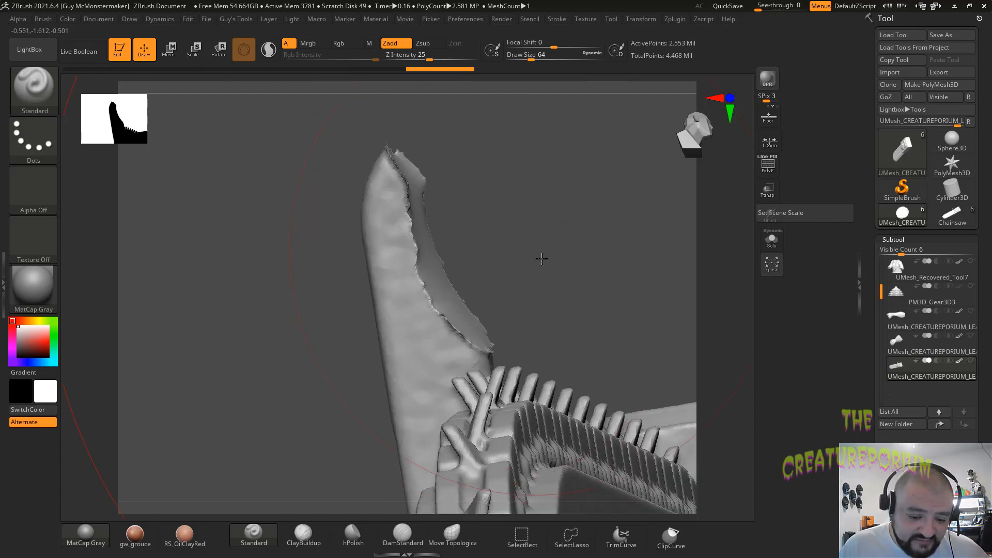
mouse_move(542, 259)
left_mouse_down()
mouse_move(574, 263)
mouse_move(522, 255)
mouse_move(490, 269)
mouse_move(547, 238)
left_mouse_up()
key("space")
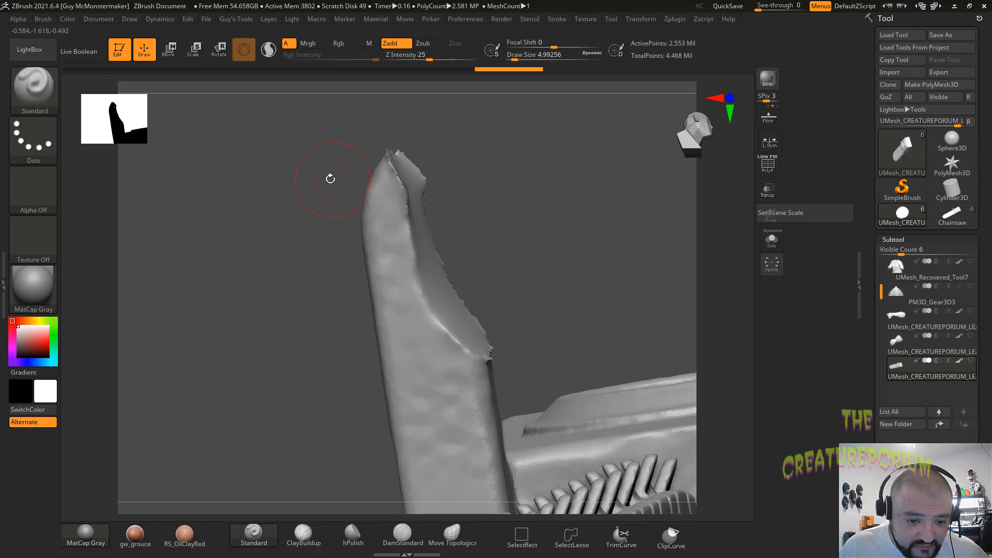
left_click_drag(328, 177, 406, 176)
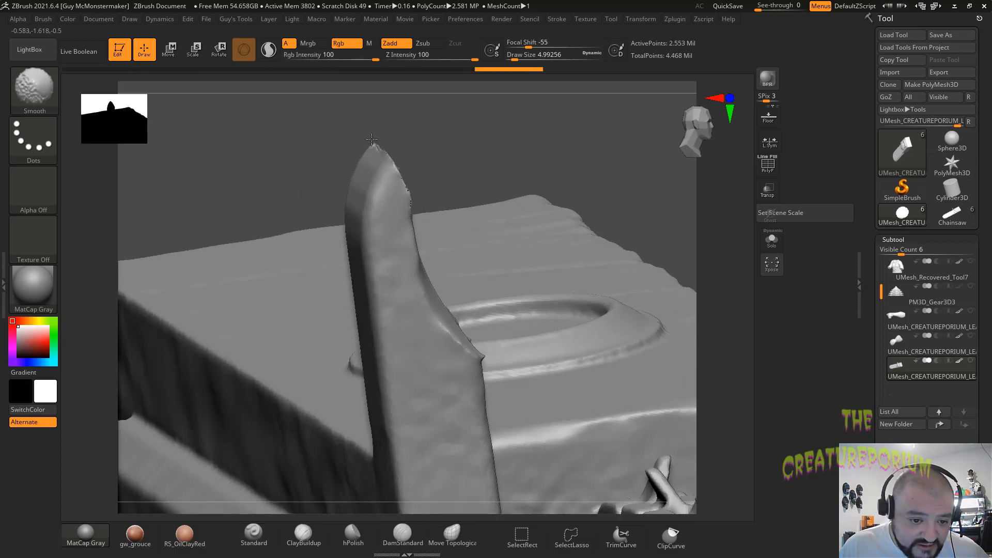
left_click_drag(335, 131, 264, 141)
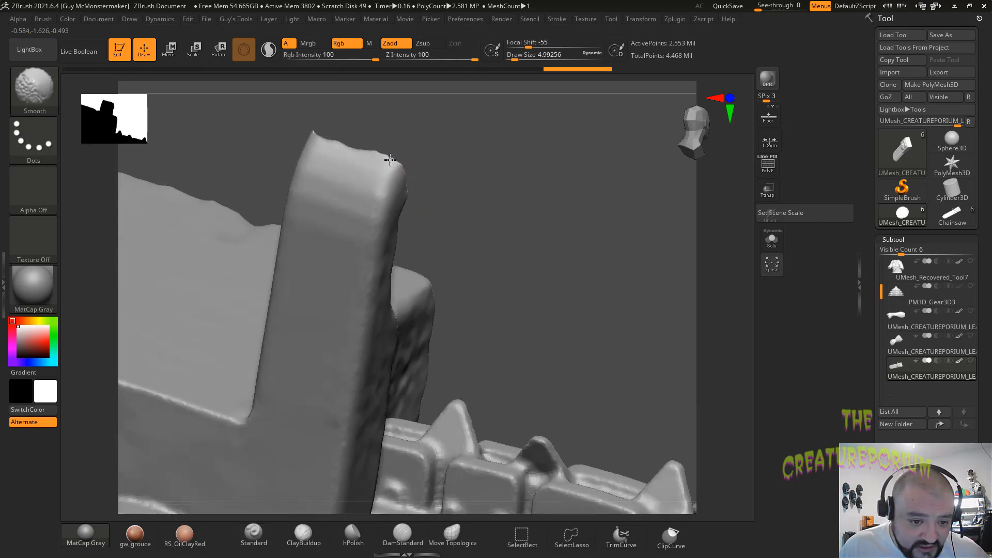
mouse_move(368, 147)
left_mouse_down()
mouse_move(423, 179)
mouse_move(417, 243)
left_mouse_up()
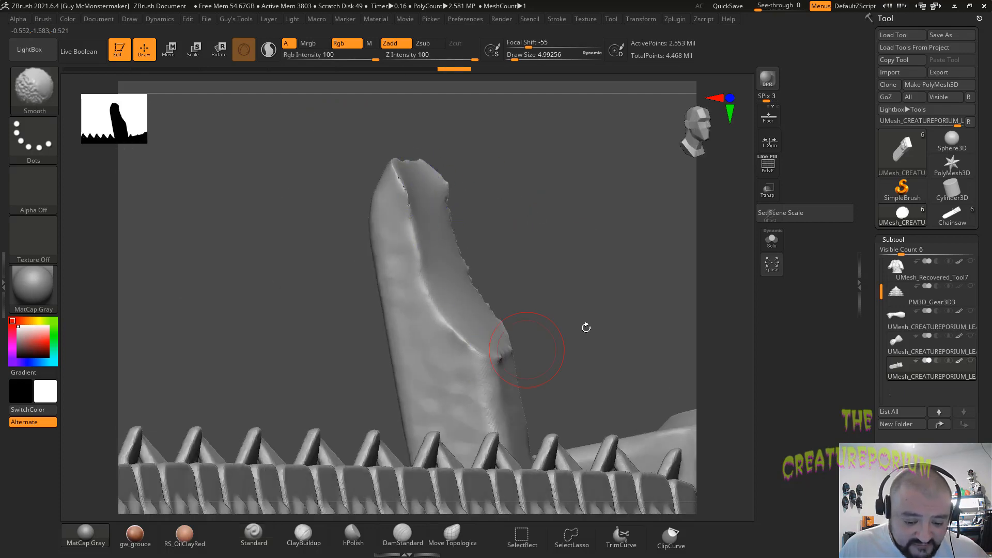
Step: Smooth the remaining torn edge along the opposite side of the front handle up to its tip
left_click_drag(586, 328, 554, 333)
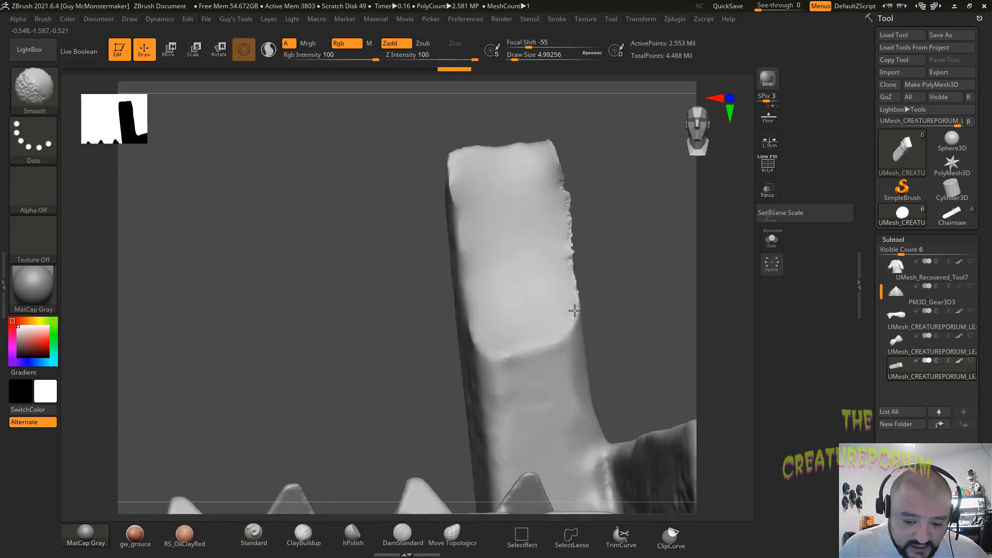
left_click_drag(565, 233, 570, 207, "shift")
left_click_drag(623, 234, 561, 239)
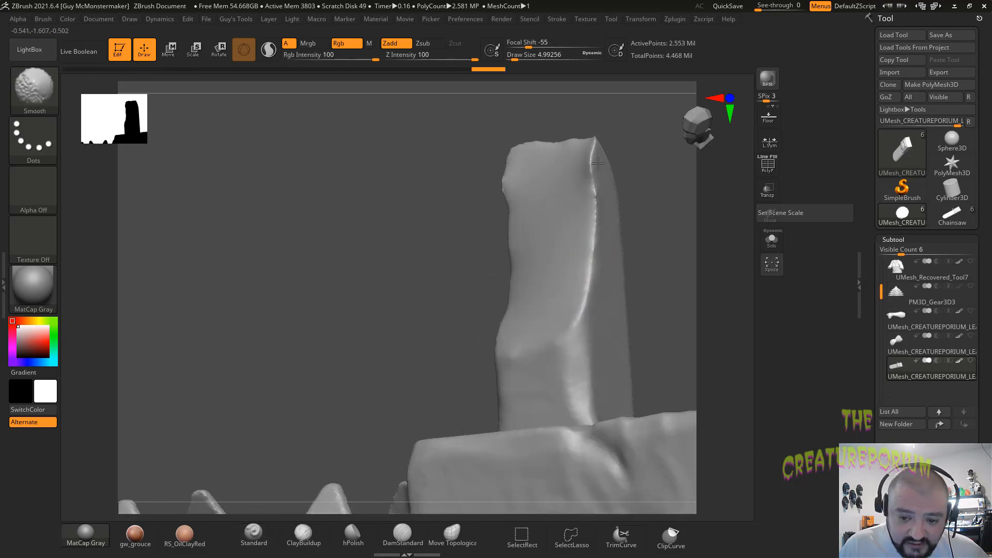
left_click_drag(598, 163, 595, 147, "shift")
left_click_drag(486, 193, 429, 208)
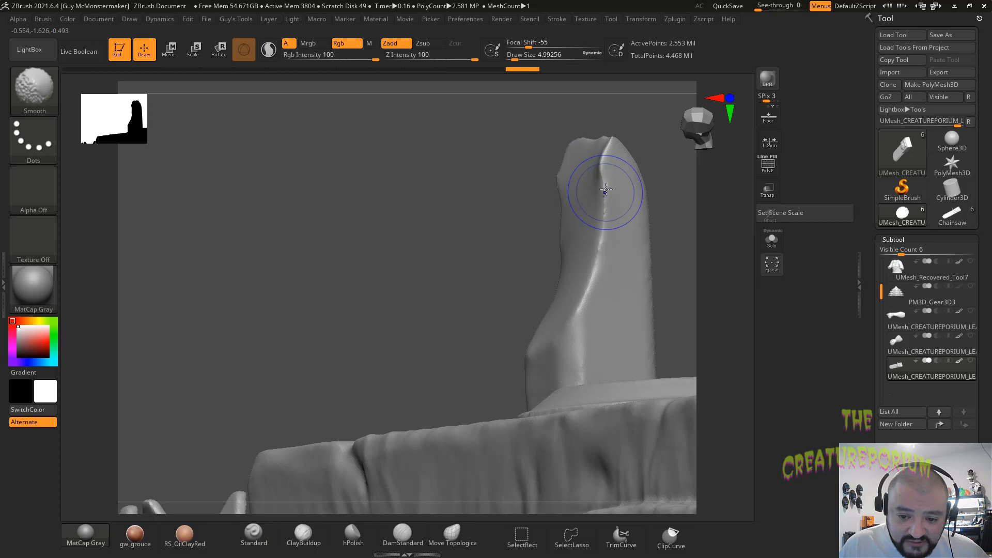
left_click_drag(556, 220, 558, 210, "shift")
mouse_move(440, 217)
left_mouse_down()
mouse_move(486, 217)
mouse_move(532, 243)
mouse_move(488, 215)
left_mouse_up()
Step: Recalculate the chainsaw's DynaMesh and smooth the ridges along both sides of the front handle's grip
left_click_drag(400, 189, 284, 299, "ctrl")
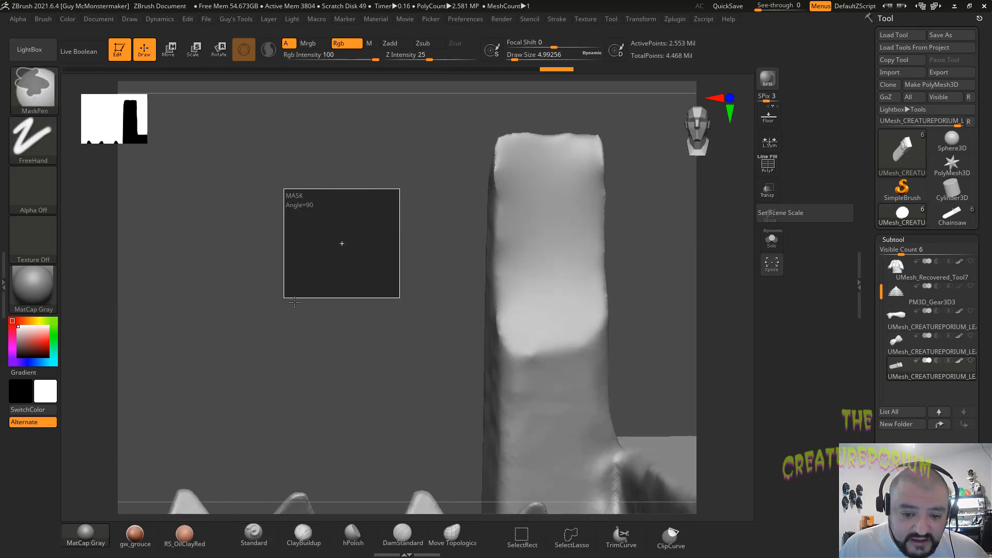
left_click_drag(362, 283, 426, 237)
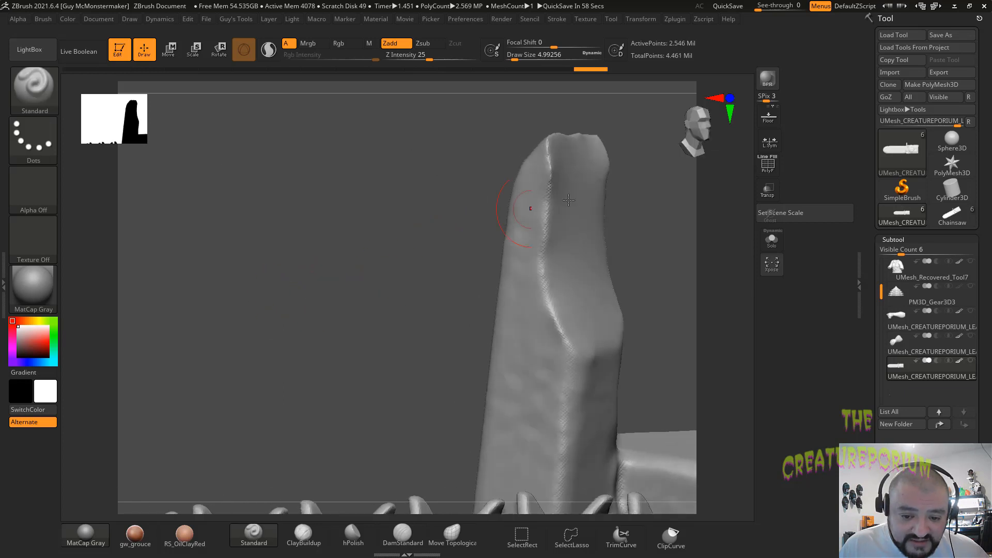
mouse_move(553, 187)
left_mouse_down("shift")
mouse_move(541, 258)
mouse_move(561, 337)
left_mouse_up("shift")
left_click_drag(416, 213, 379, 212)
left_click_drag(629, 279, 627, 150, "shift")
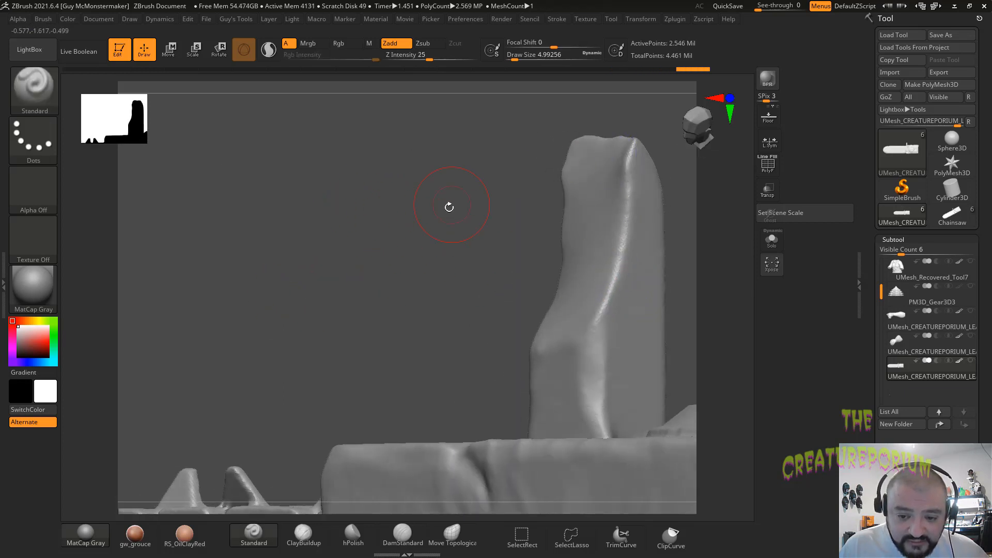
Step: Check the cleaned chainsaw handle from several angles and show the front arm subtool together with the chainsaw
left_click_drag(449, 206, 606, 147)
left_click_drag(551, 219, 570, 186)
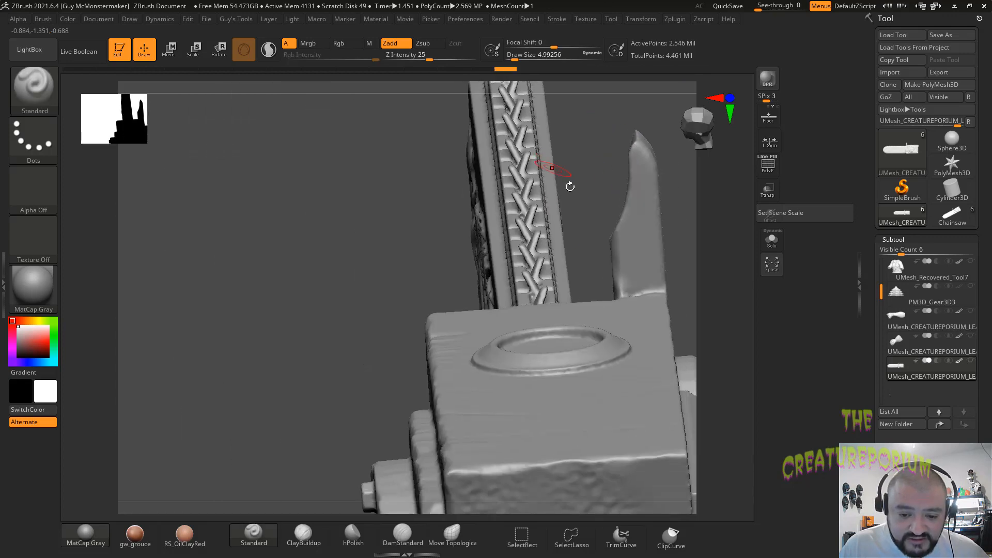
left_click_drag(419, 229, 432, 228)
left_click_drag(293, 169, 611, 480)
left_click_drag(522, 324, 372, 215)
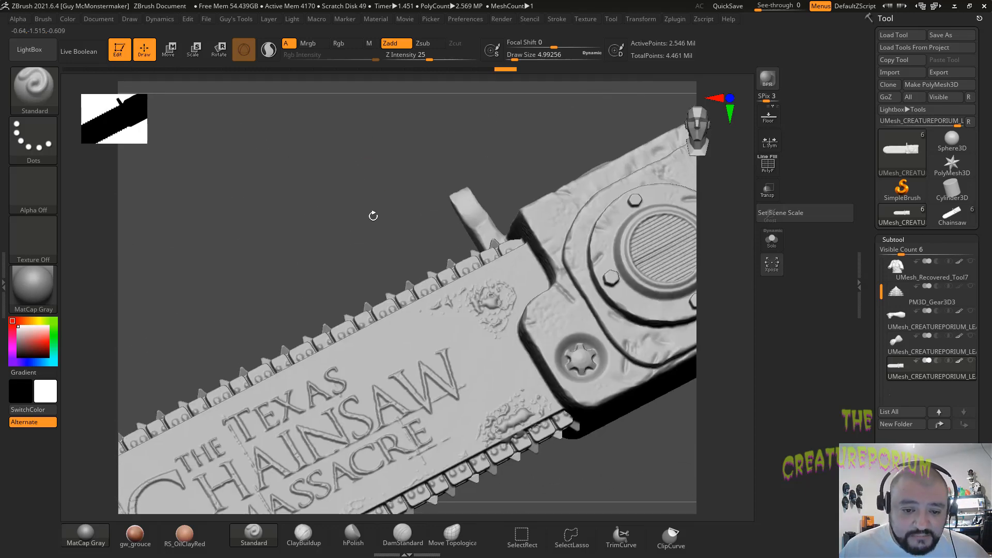
left_click(969, 339)
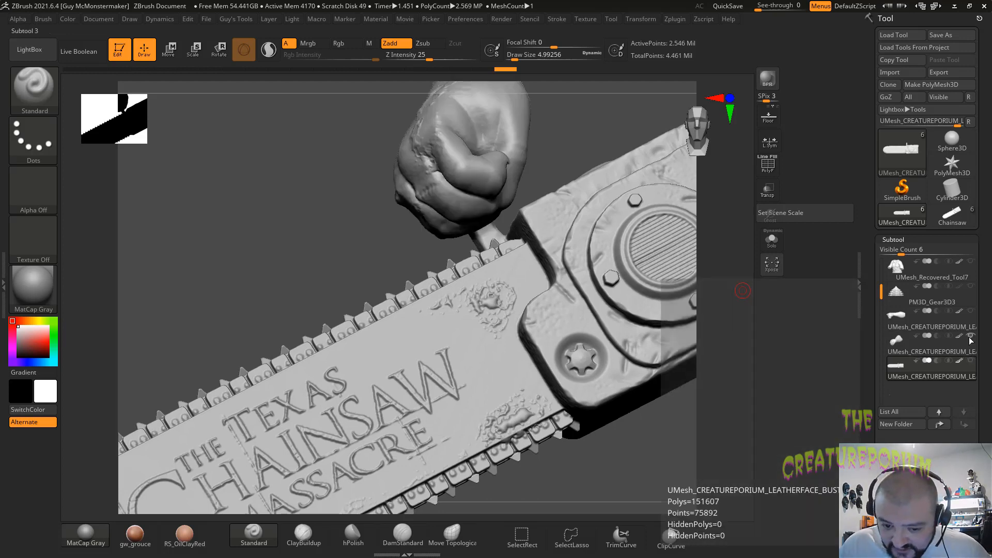
Step: Show the chainsaw together with the arm and rename the chainsaw subtool as Chainsaw
left_click_drag(343, 236, 322, 244)
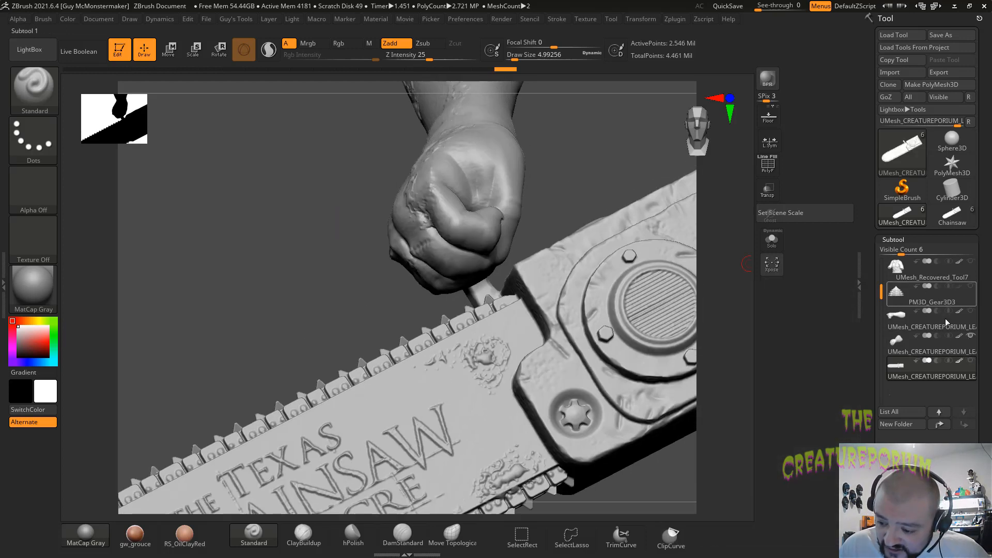
left_click(951, 374)
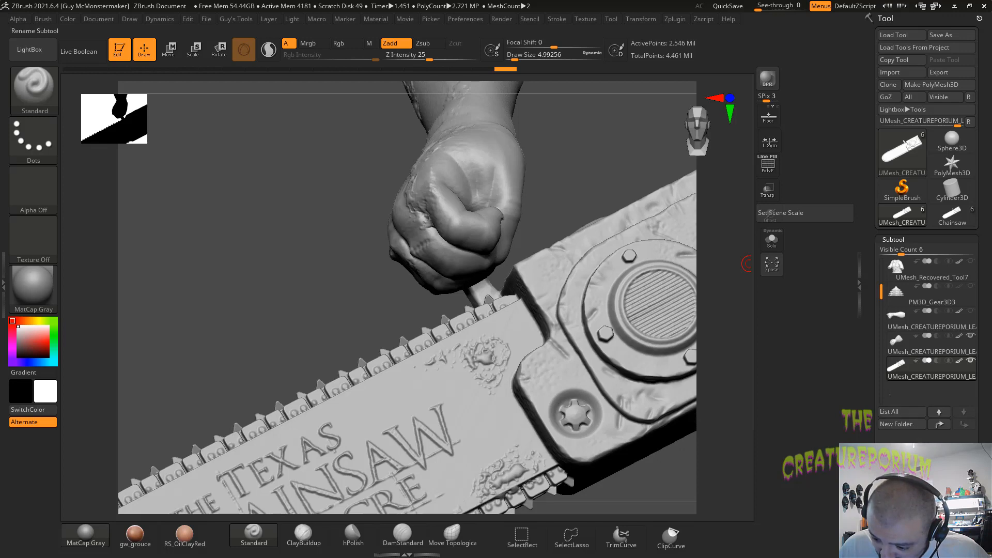
left_click(902, 448)
type("Chainsaw")
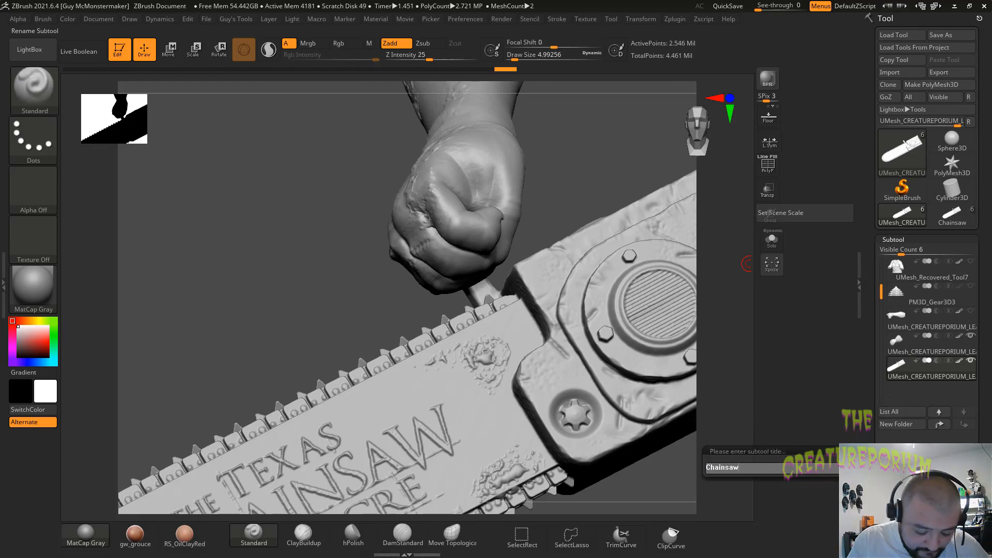
key("Return")
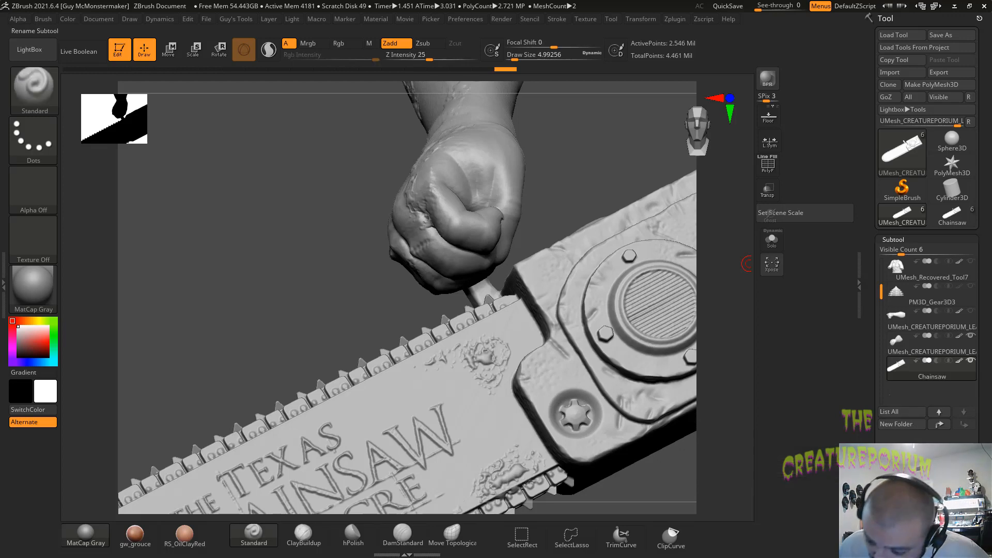
Step: Rename the subtool of the arm whose fist grips the front handle as ArmR
left_click(922, 349)
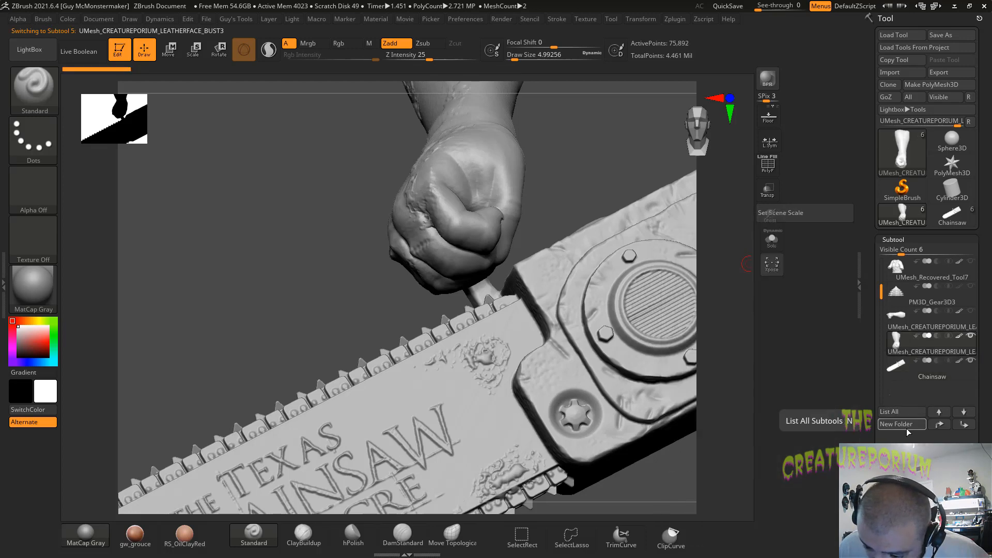
left_click(902, 448)
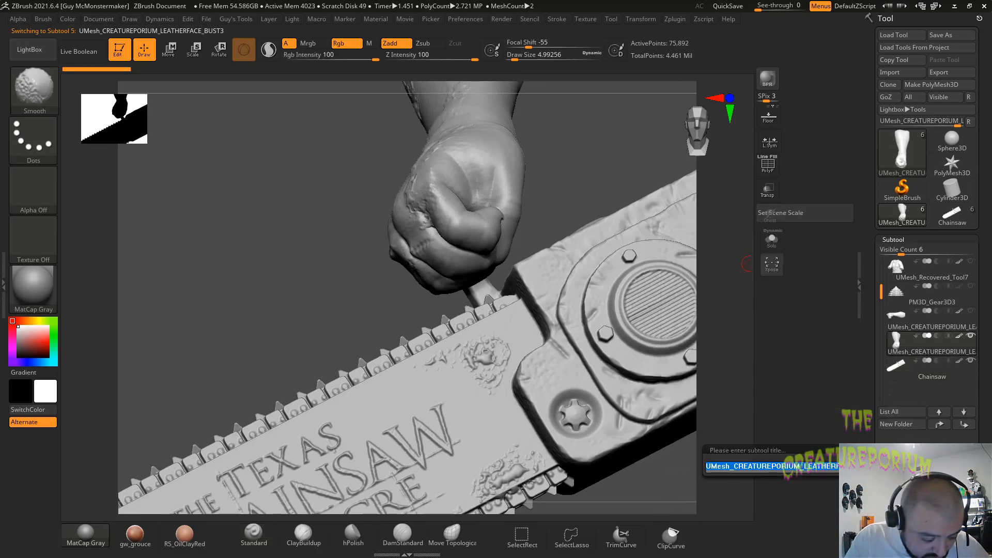
type("Arm")
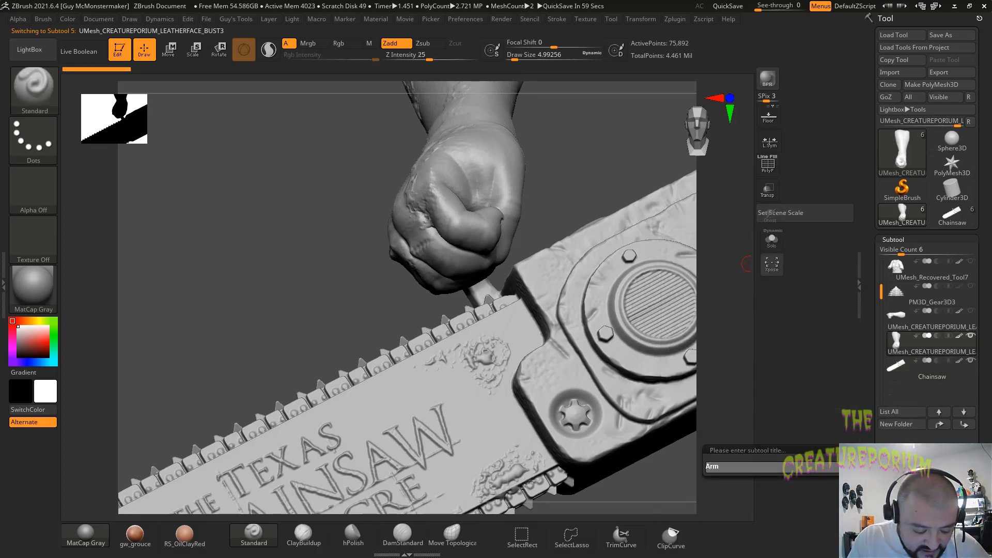
type("R")
key("Return")
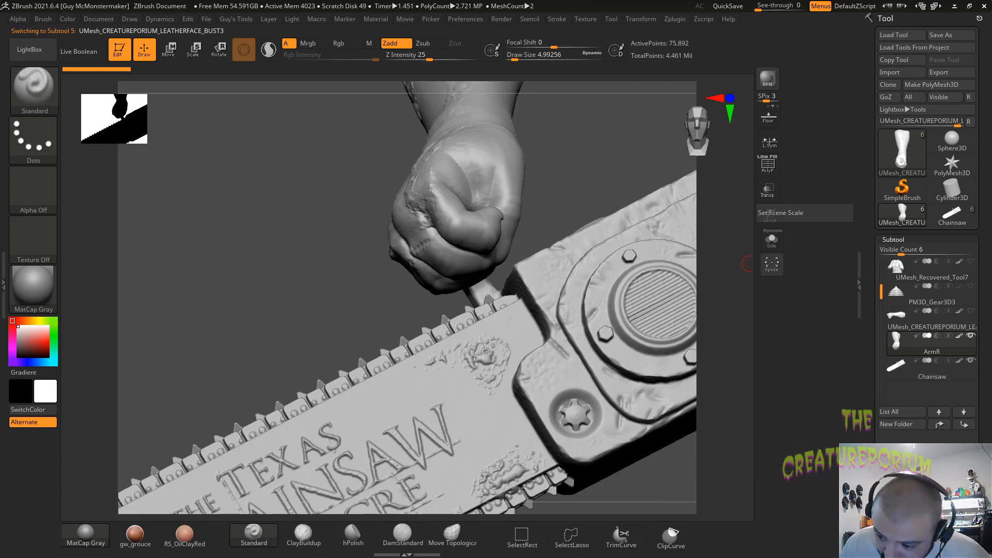
Step: Rename the other arm's subtool as ArmL
left_click(931, 324)
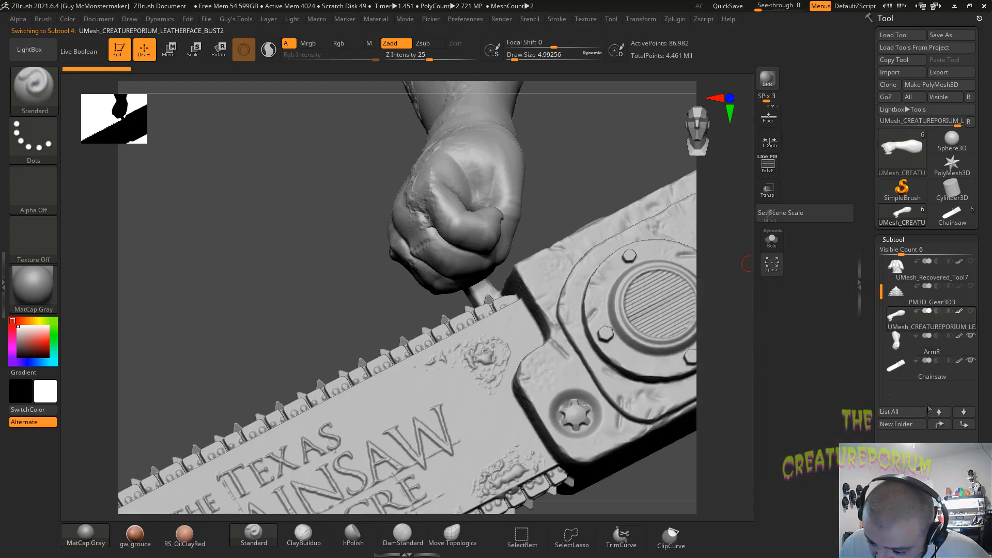
left_click(901, 449)
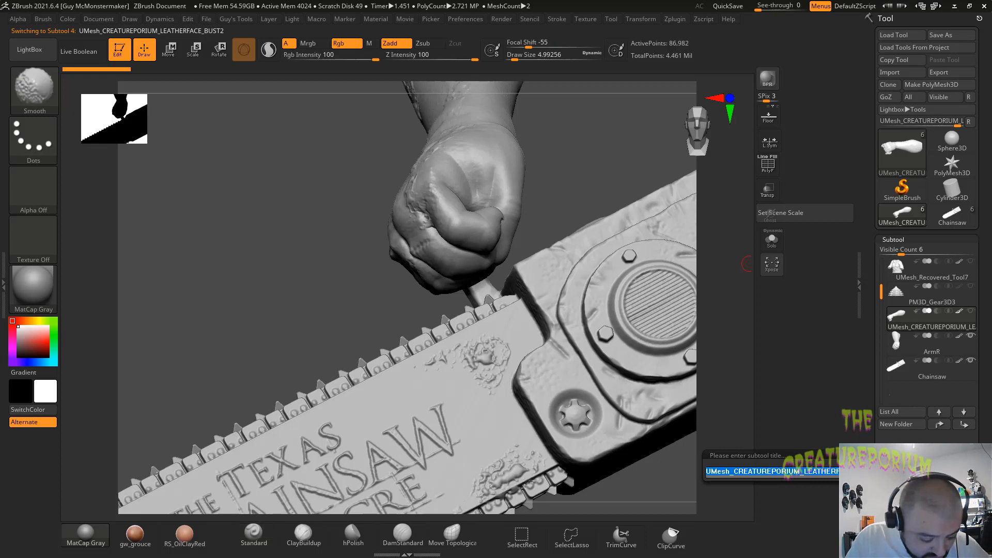
type("Arm")
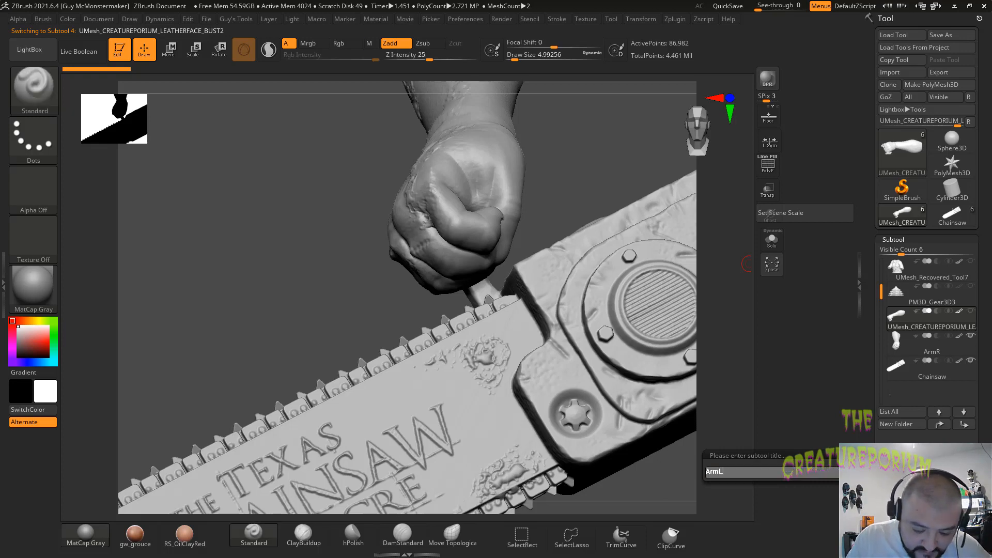
type("L")
key("Return")
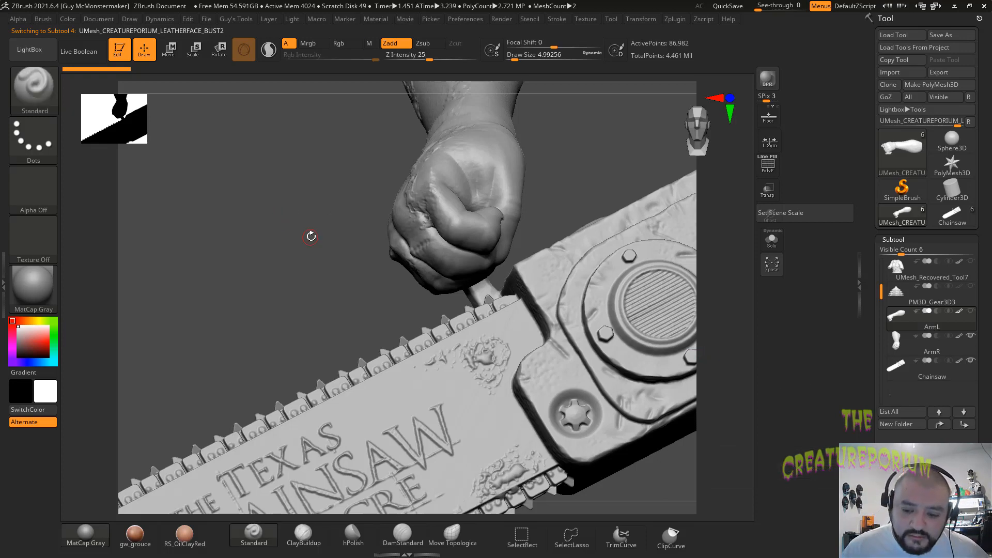
Step: Isolate the ArmR subtool and DynaMesh it at resolution 4096 to close the handle-shaped hole in the fist
left_click(881, 344)
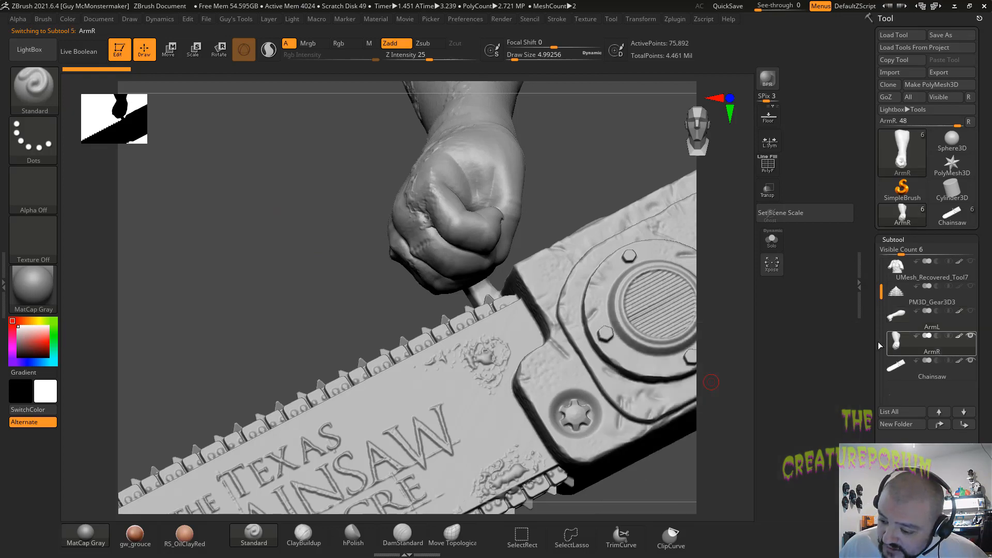
left_click_drag(591, 170, 639, 260)
left_click_drag(594, 227, 641, 413, "alt")
left_click_drag(581, 124, 738, 356, "alt")
left_click(971, 361)
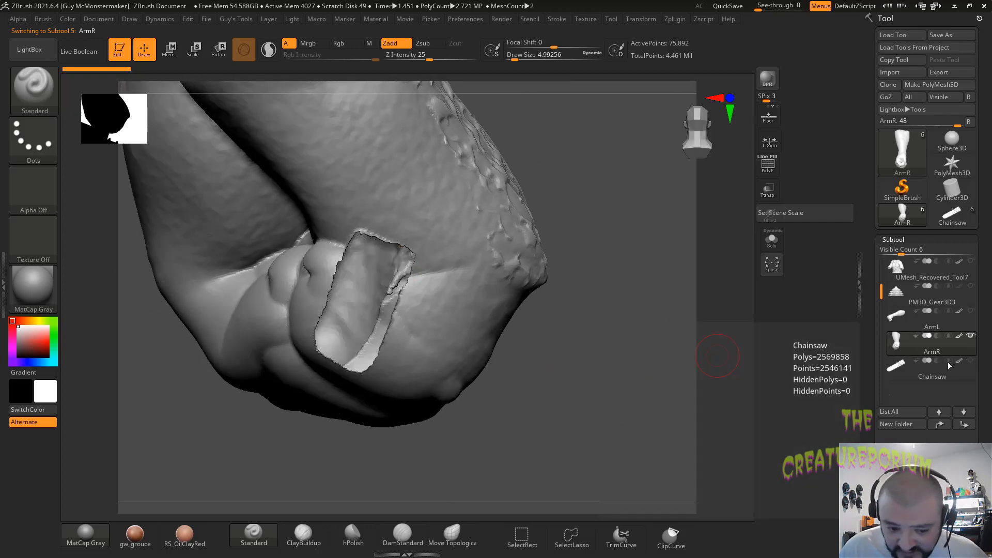
key("1")
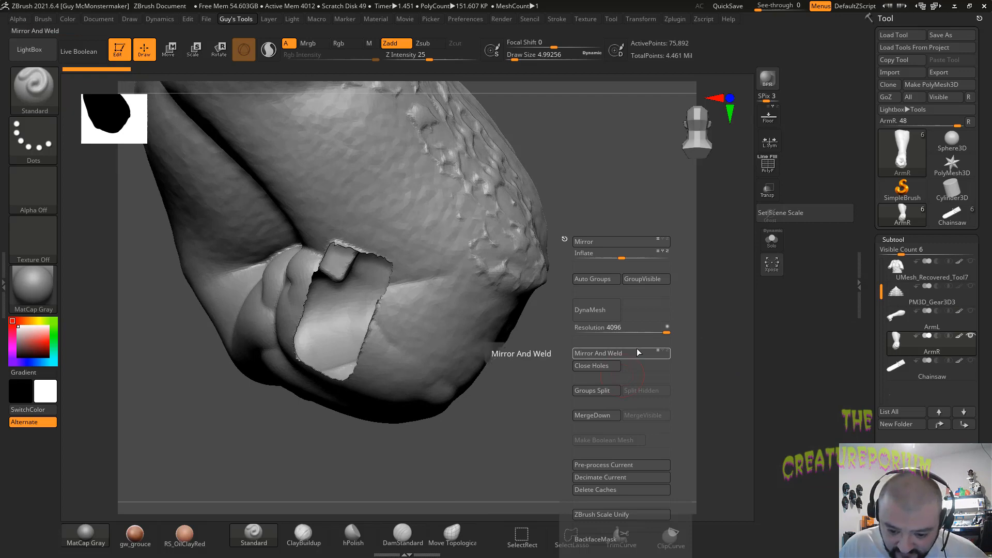
left_click(600, 317)
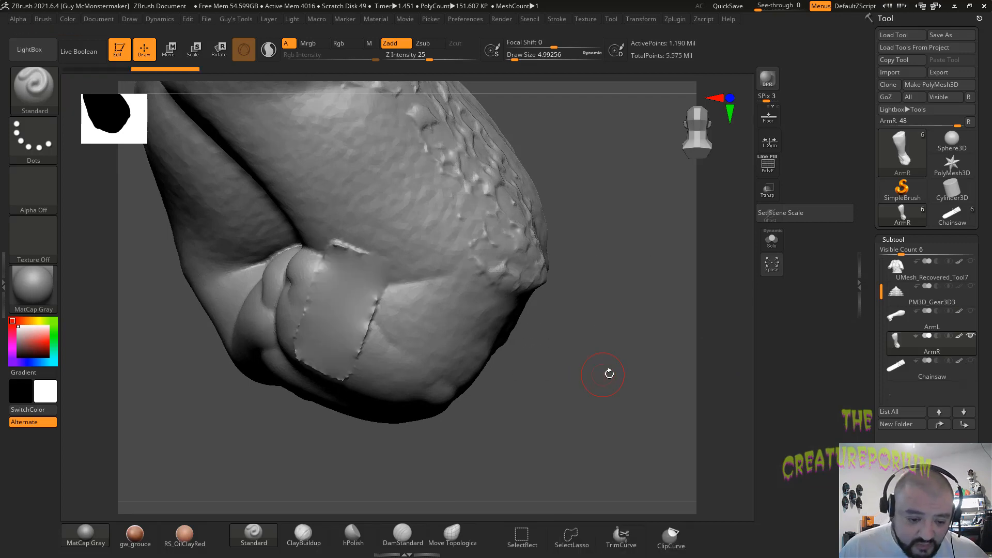
Step: Smooth the jagged seam around the filled patch on ArmR's fist
mouse_move(609, 373)
left_mouse_down()
mouse_move(618, 396)
mouse_move(627, 379)
mouse_move(641, 383)
mouse_move(644, 472)
mouse_move(640, 457)
left_mouse_up()
key("shift")
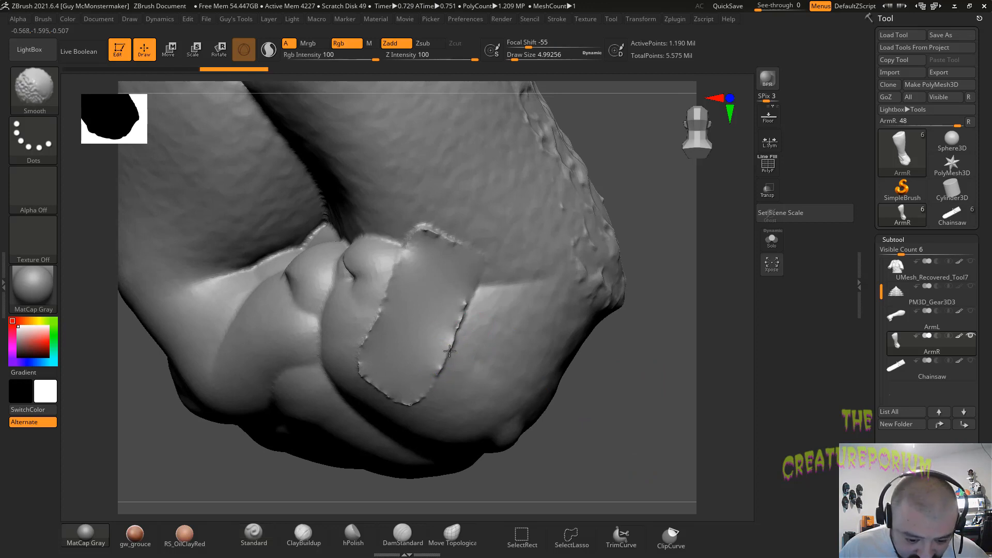
left_click_drag(471, 275, 472, 274, "shift")
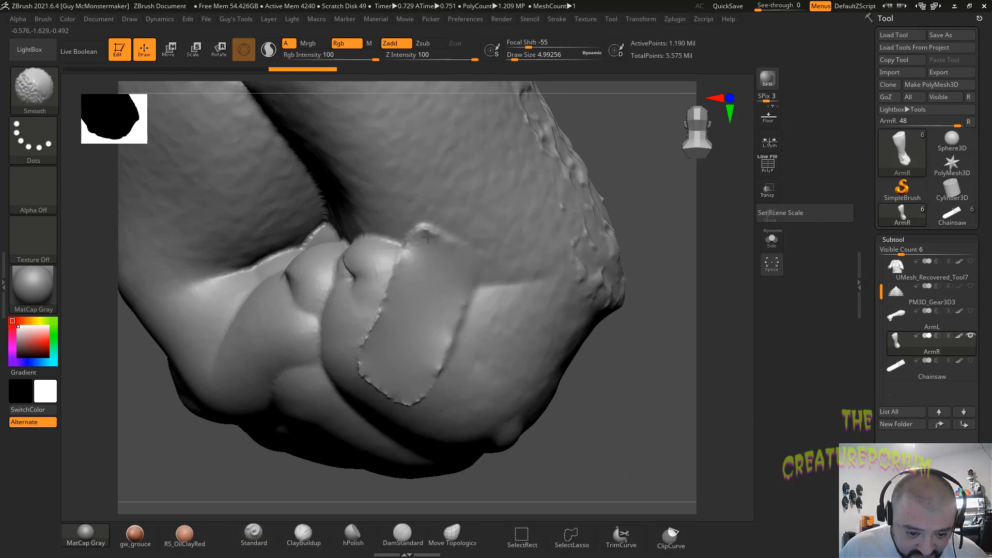
left_click_drag(413, 250, 393, 309, "shift")
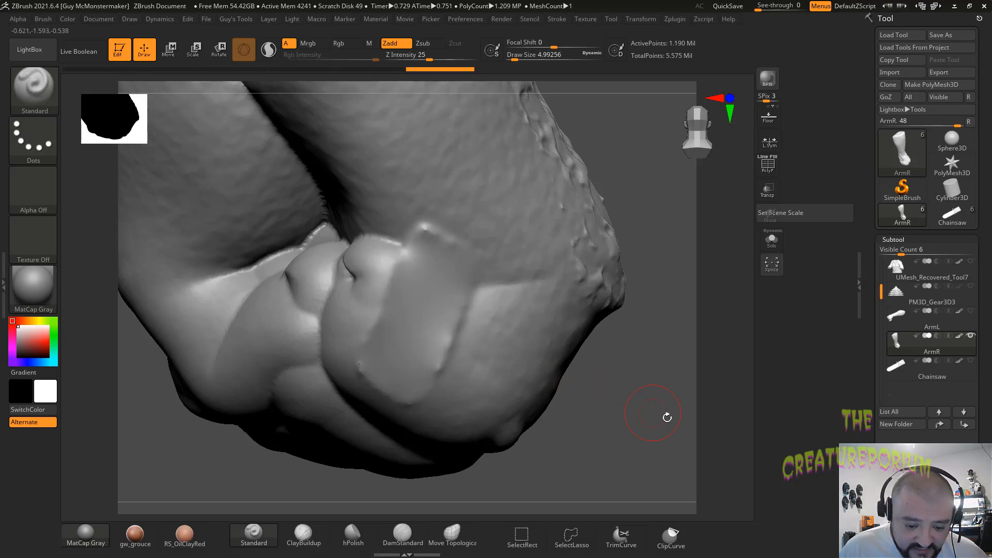
mouse_move(665, 413)
left_mouse_down()
mouse_move(672, 450)
mouse_move(669, 381)
mouse_move(610, 389)
mouse_move(622, 417)
mouse_move(626, 386)
mouse_move(582, 277)
mouse_move(578, 351)
mouse_move(585, 406)
mouse_move(593, 405)
mouse_move(526, 379)
mouse_move(618, 391)
mouse_move(638, 405)
mouse_move(628, 409)
mouse_move(647, 448)
mouse_move(626, 356)
mouse_move(641, 389)
mouse_move(686, 392)
left_mouse_up()
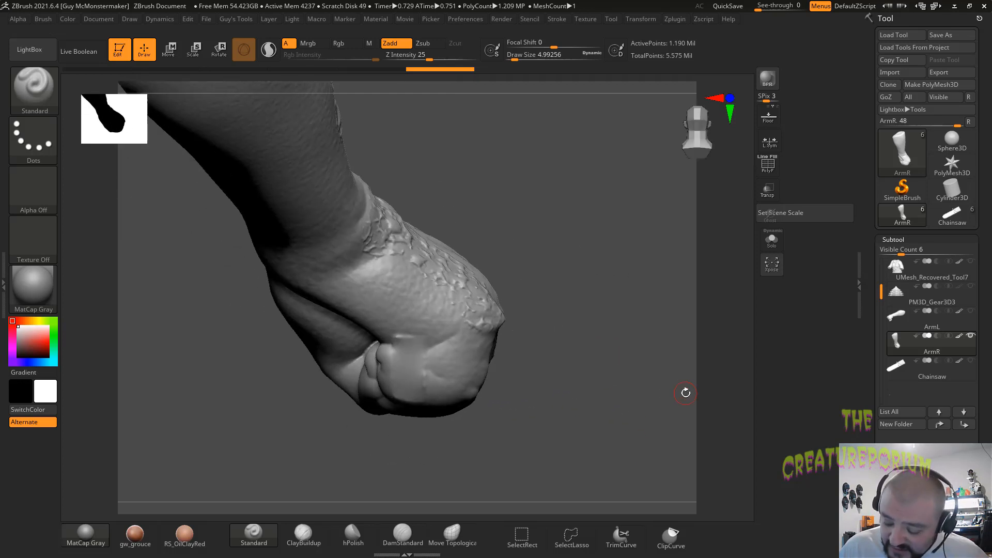
Step: Show the Chainsaw subtool with ArmR and examine from several angles, with transparency, how the front handle overlaps the fist
left_click(952, 374)
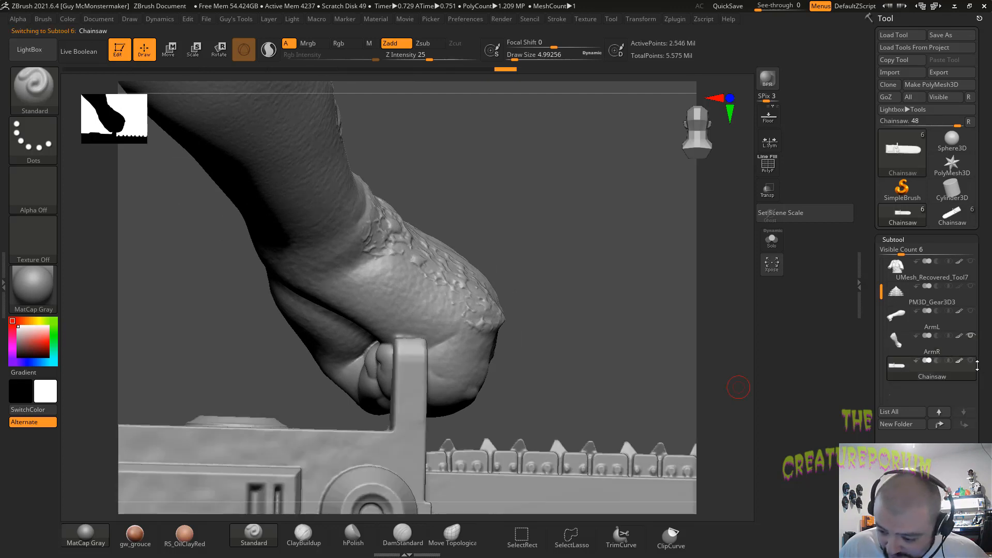
left_click_drag(606, 336, 754, 306)
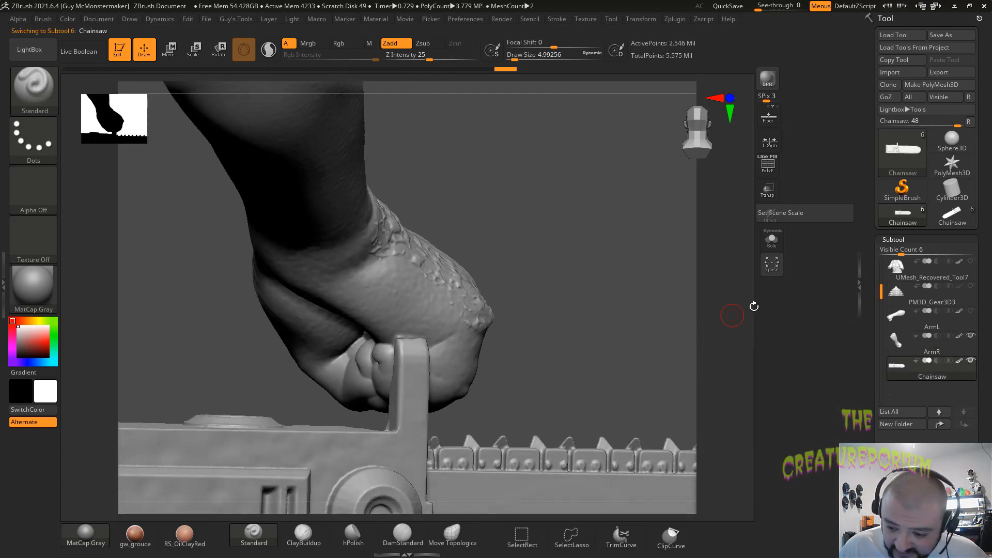
left_click(768, 191)
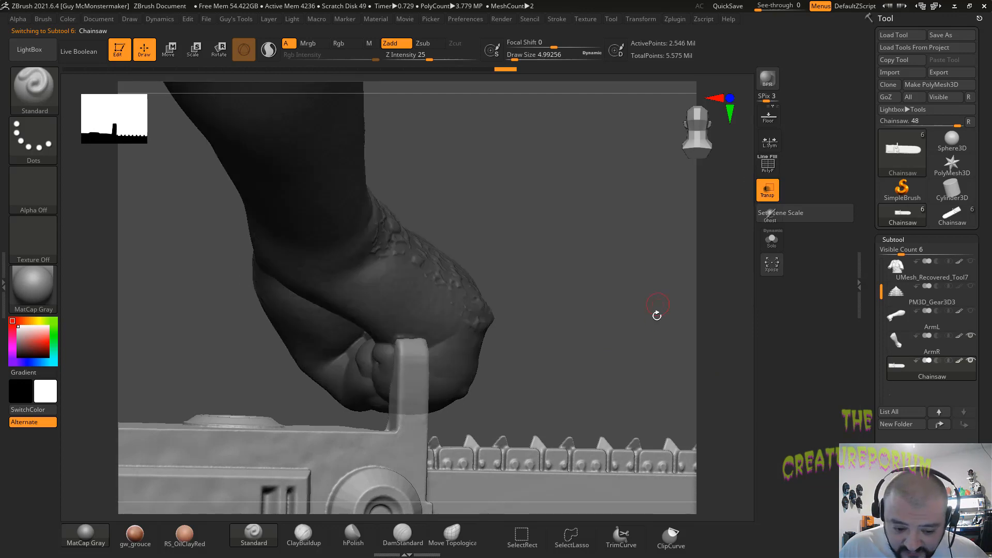
left_click_drag(655, 312, 269, 412)
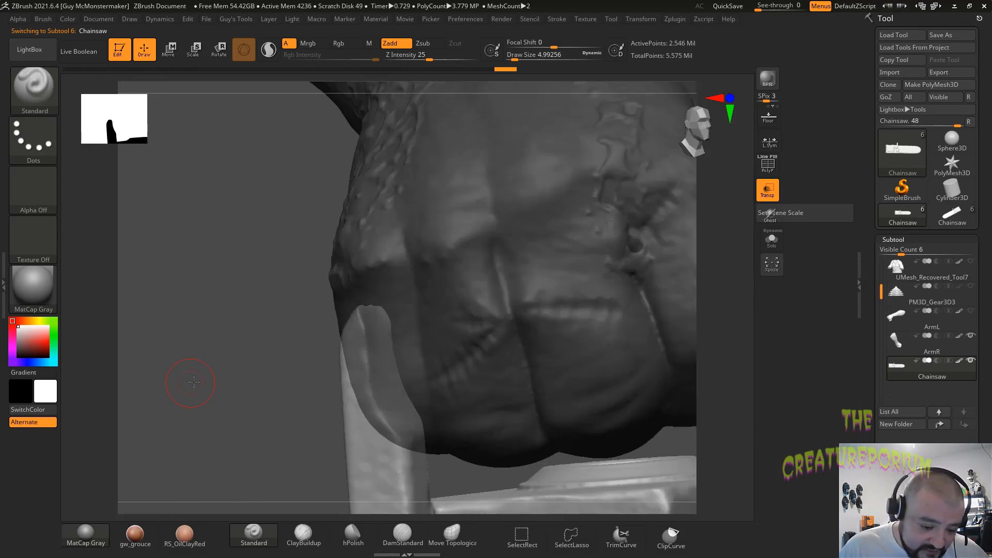
left_click_drag(194, 383, 248, 369)
left_click_drag(184, 348, 488, 387)
left_click_drag(608, 391, 736, 289)
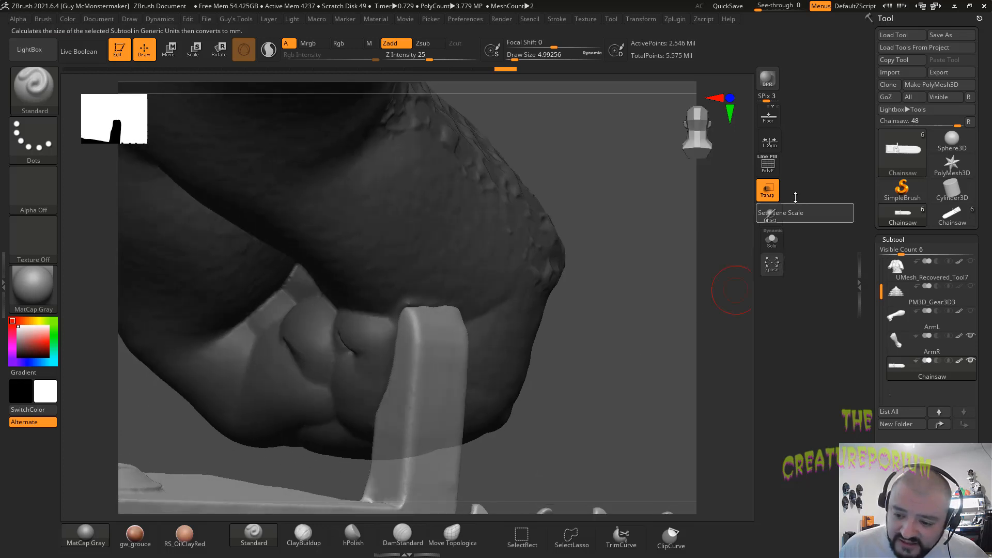
mouse_move(576, 365)
left_mouse_down()
mouse_move(595, 373)
mouse_move(570, 382)
left_mouse_up()
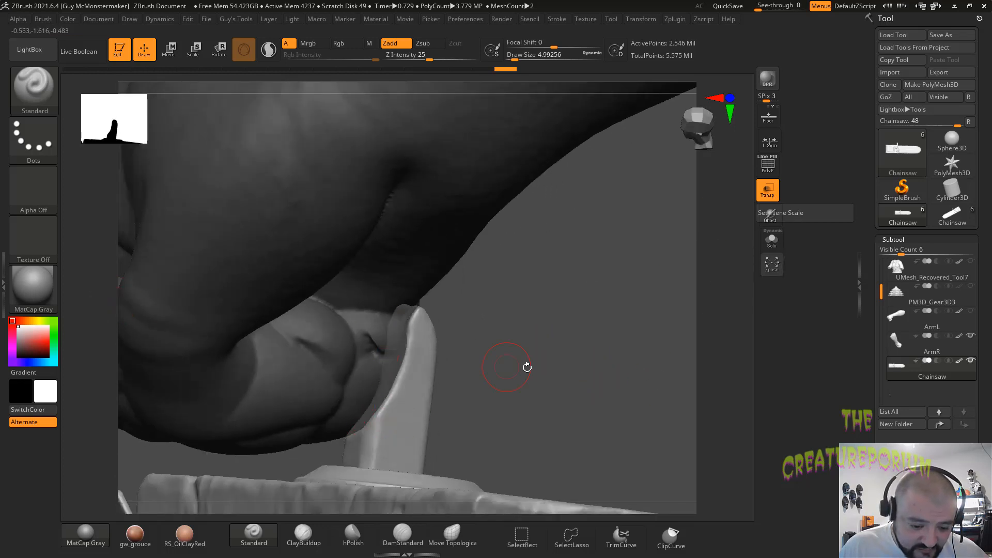
left_click_drag(527, 367, 546, 357)
left_click(766, 199)
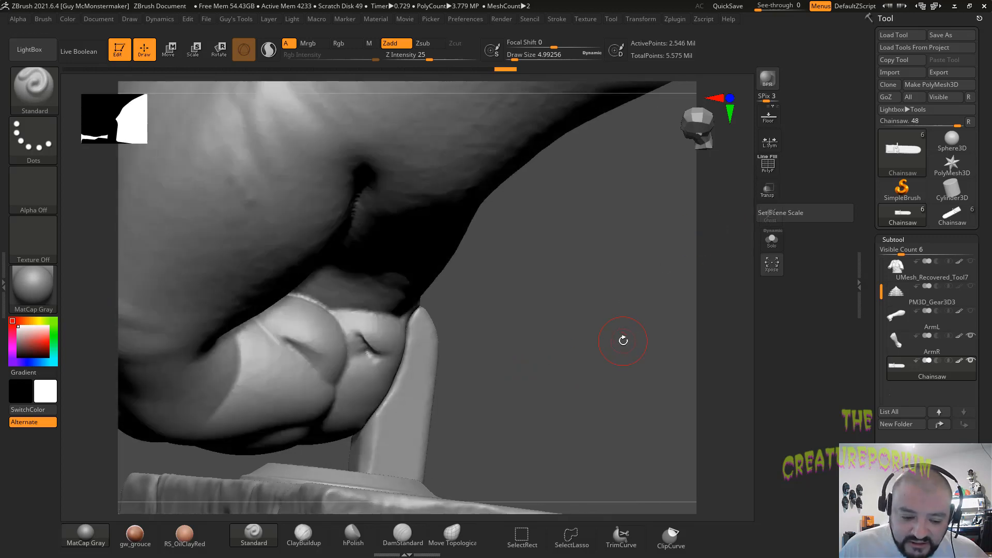
left_click_drag(622, 339, 744, 333)
Step: Hide ArmR and choose the Insert Cube mesh of the IMM Primitives brush for the chainsaw
left_click(971, 336)
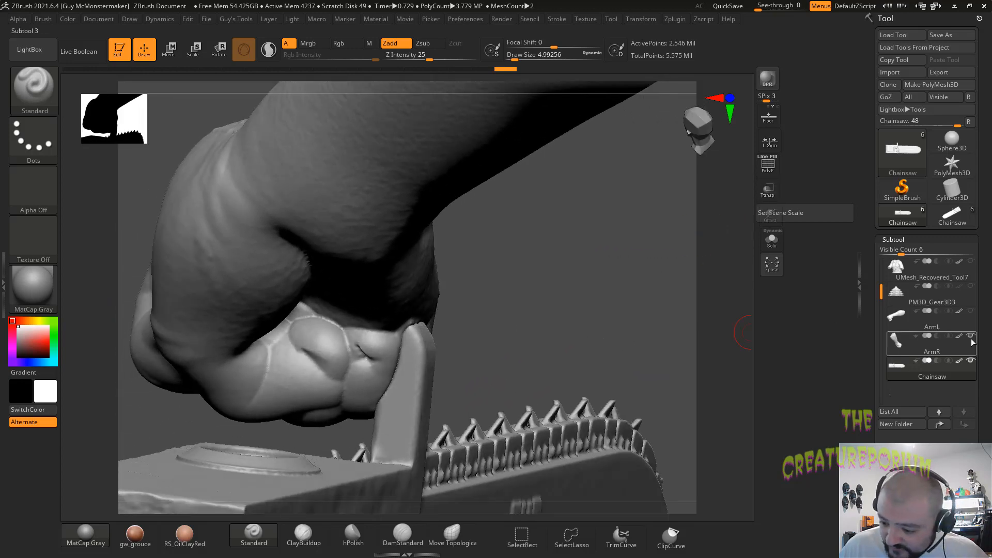
left_click_drag(496, 259, 7, 85)
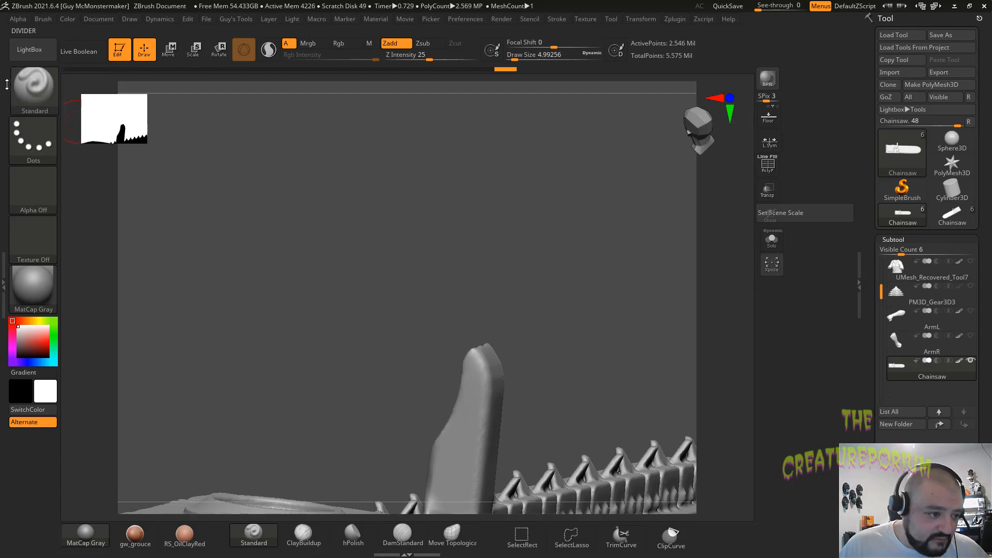
left_click(27, 85)
left_click(372, 127)
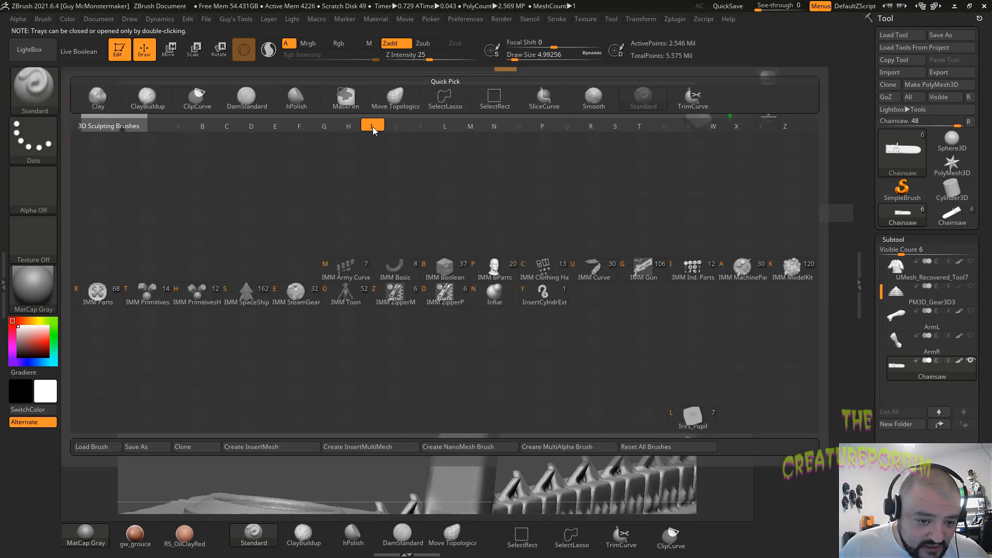
left_click(150, 296)
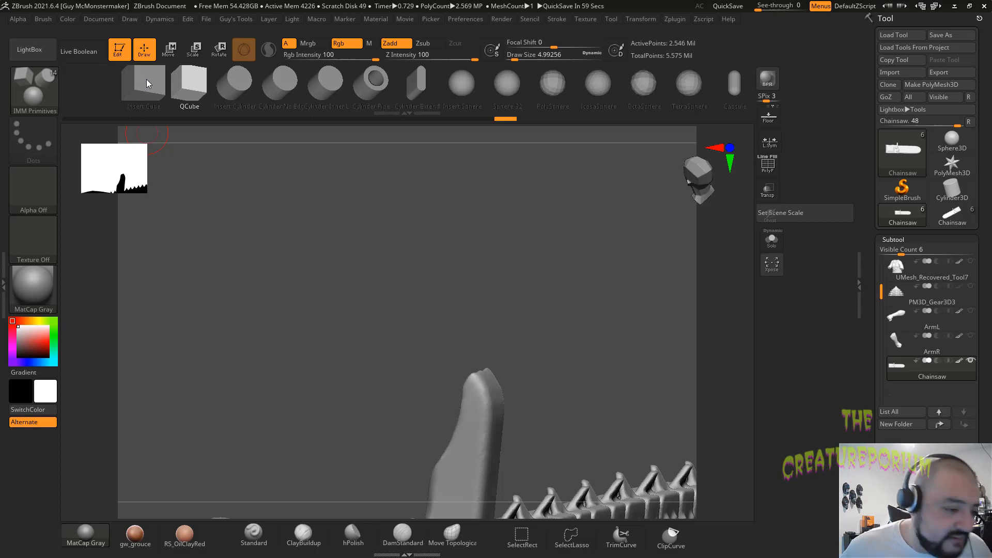
left_click(146, 82)
Step: Insert a cube on the flat face near the tip of the chainsaw's front handle, about as wide as the handle
left_click_drag(419, 357, 504, 230)
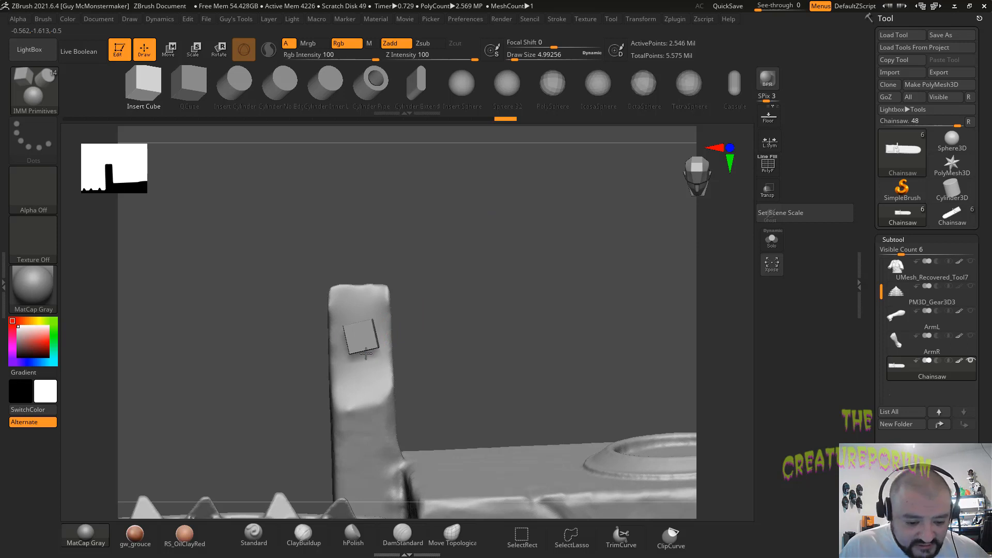
left_click_drag(366, 353, 367, 363)
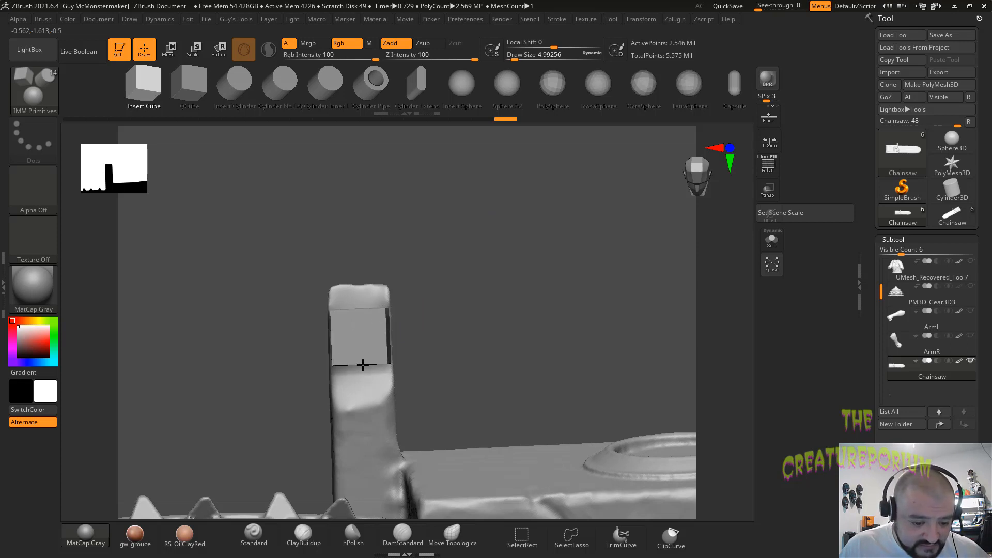
left_click_drag(363, 365, 364, 365)
left_click_drag(503, 284, 479, 349)
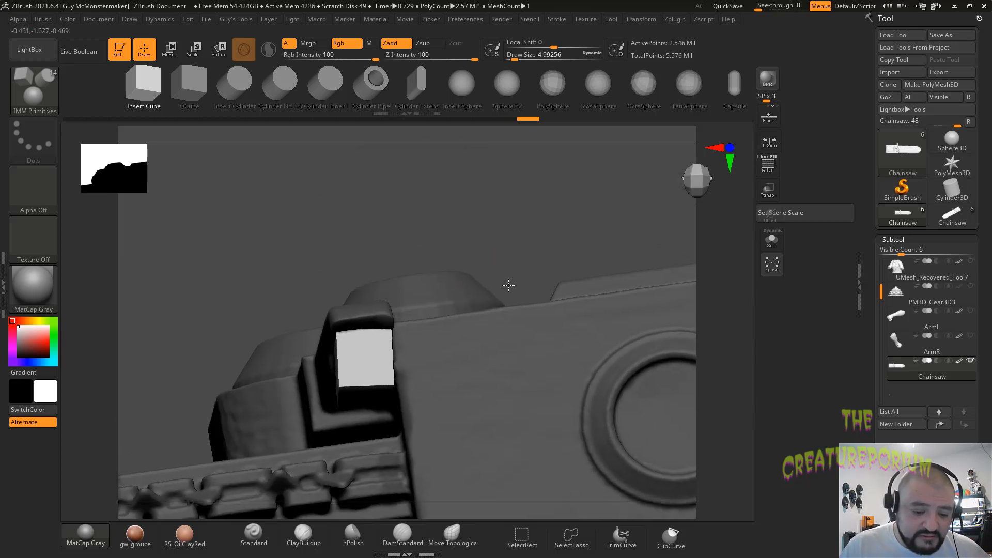
left_click_drag(417, 160, 440, 196, "alt")
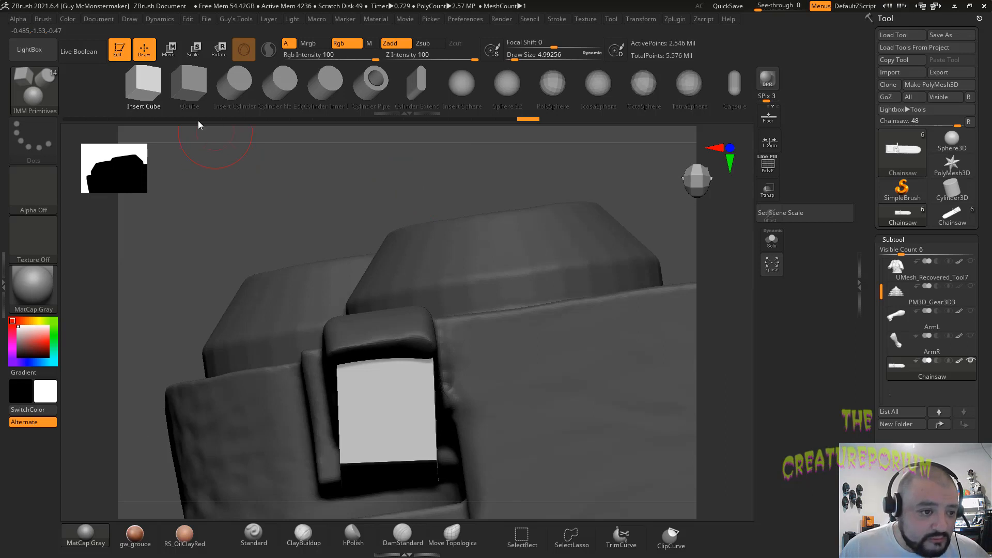
Step: Rotate and lengthen the inserted cube so that it projects inward from the flat face at the front handle's tip
left_click(170, 50)
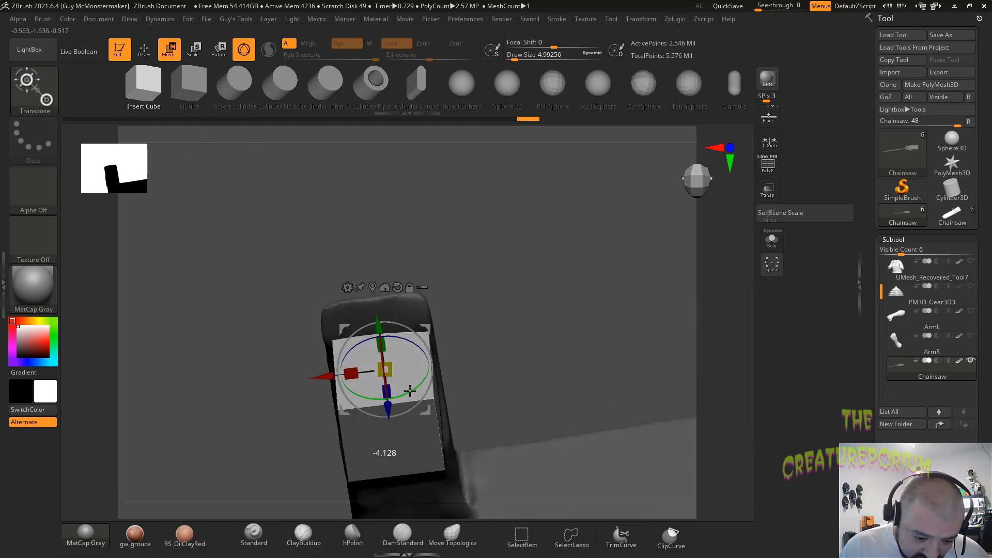
left_click_drag(410, 391, 412, 391)
left_click_drag(568, 339, 414, 337)
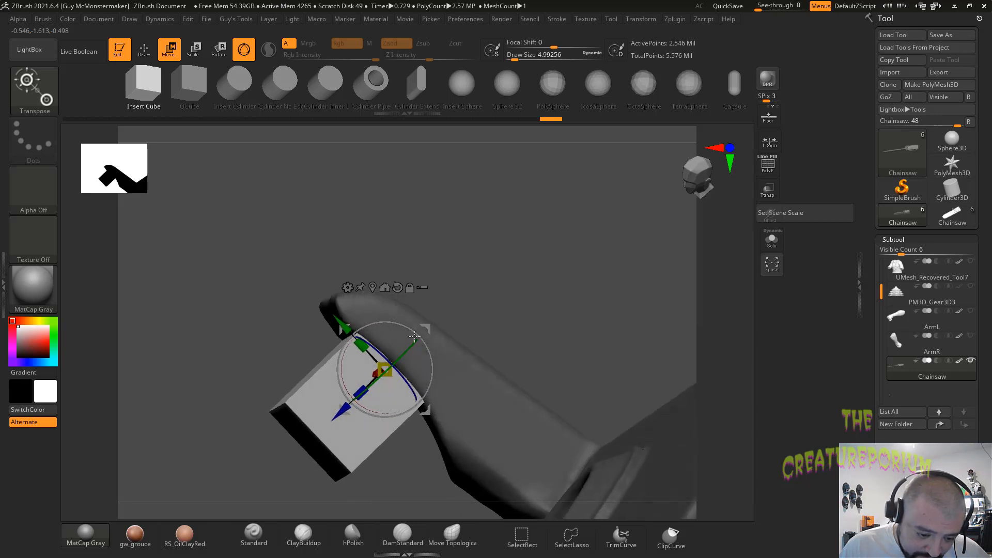
left_click_drag(344, 410, 363, 390)
left_click_drag(535, 313, 468, 356)
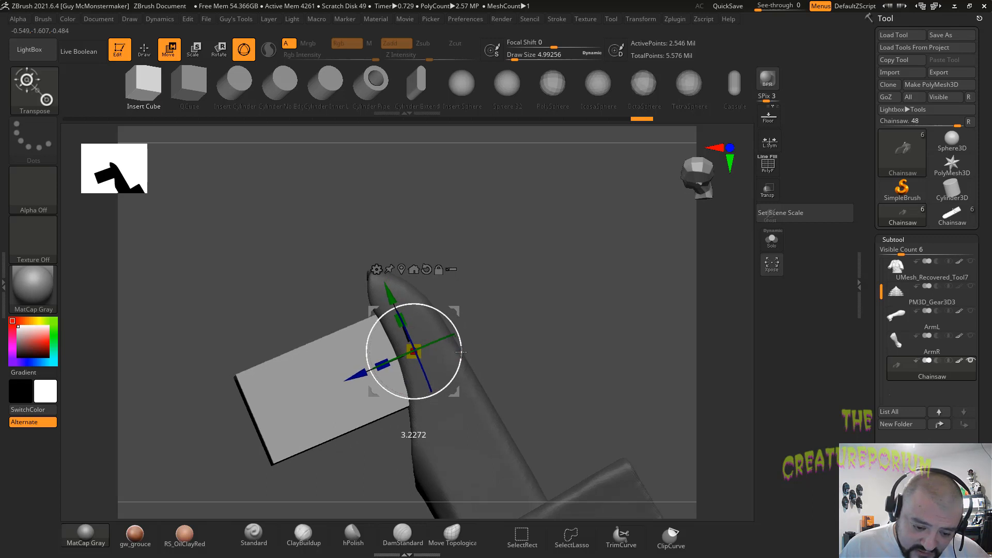
Step: Show ArmR with transparency and rotate the cube to line up with the fist's grip
left_click(971, 337)
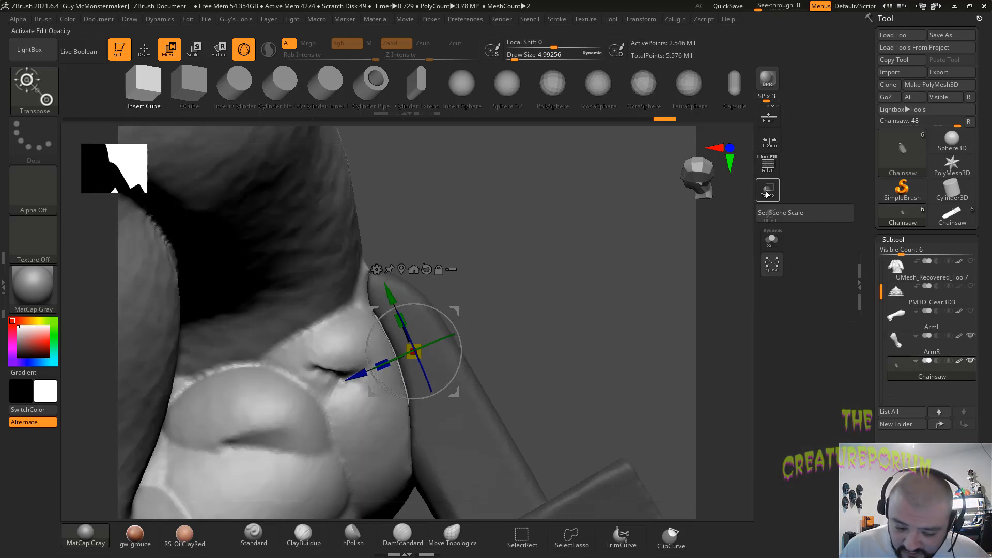
left_click(767, 194)
left_click_drag(537, 248, 338, 313)
left_click_drag(387, 223, 272, 278)
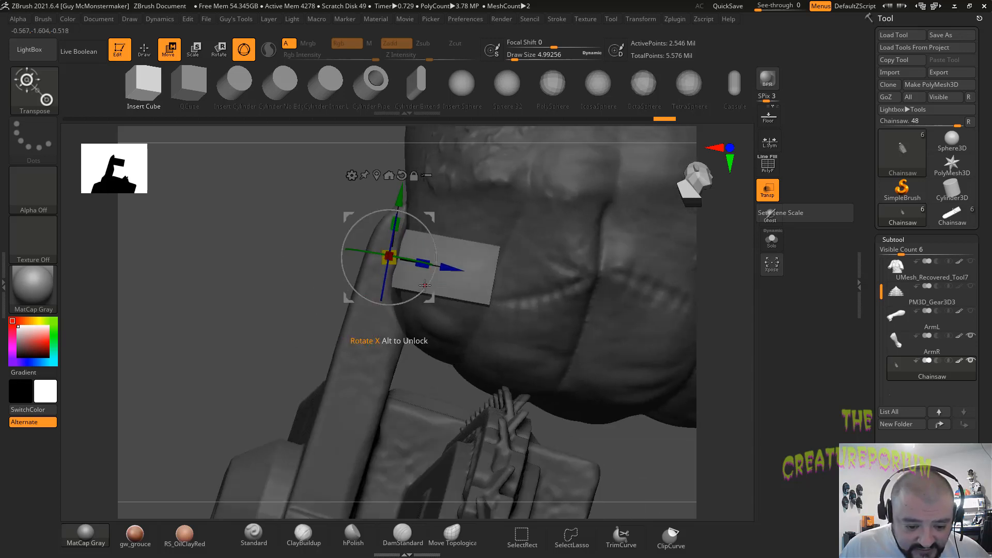
left_click_drag(231, 294, 425, 245)
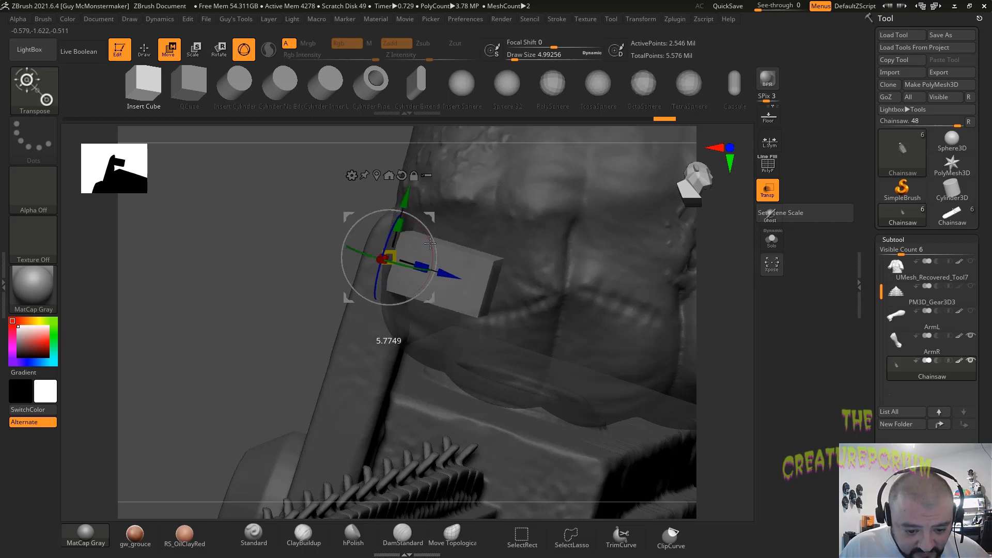
left_click_drag(240, 322, 414, 228)
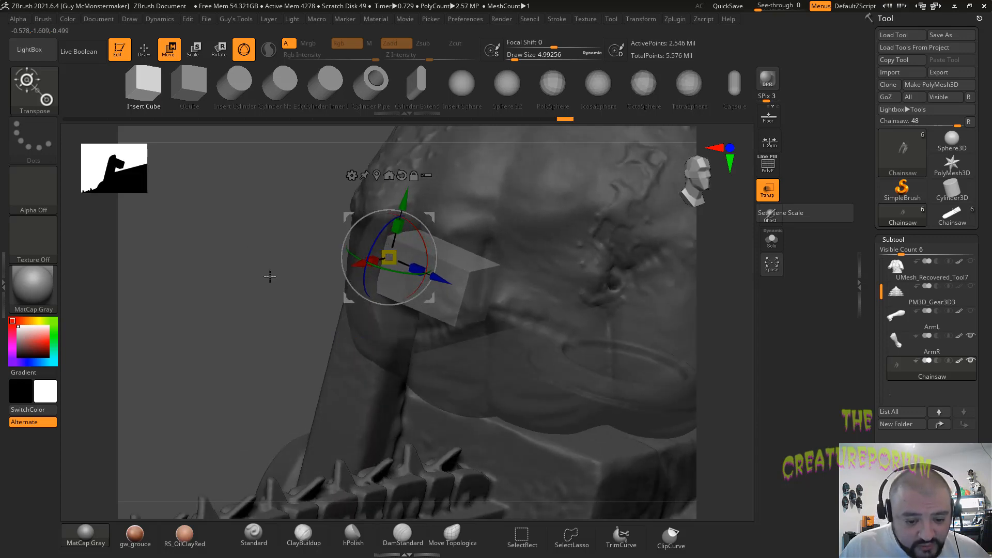
Step: Fine-tune the cube's rotation and length inside the fist, then turn transparency off
left_click_drag(269, 276, 258, 252)
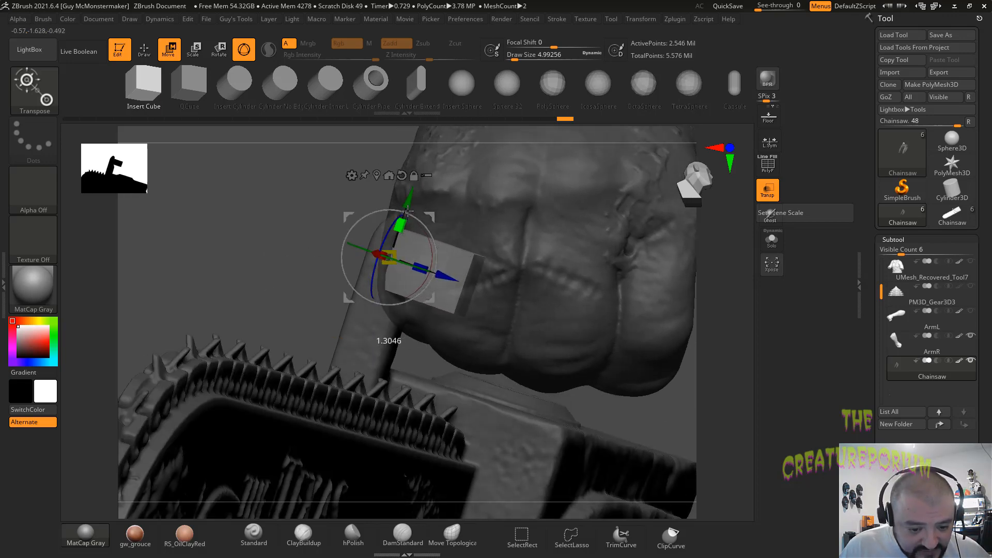
left_click_drag(408, 211, 409, 209)
left_click_drag(238, 279, 259, 279)
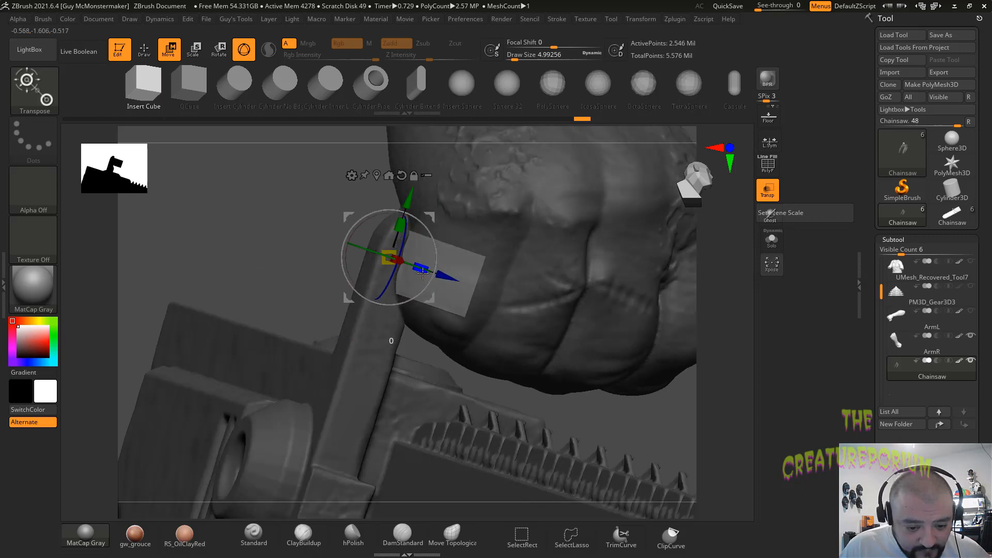
left_click_drag(423, 272, 433, 274)
mouse_move(283, 264)
left_mouse_down()
mouse_move(259, 242)
mouse_move(298, 254)
left_mouse_up()
left_click(764, 197)
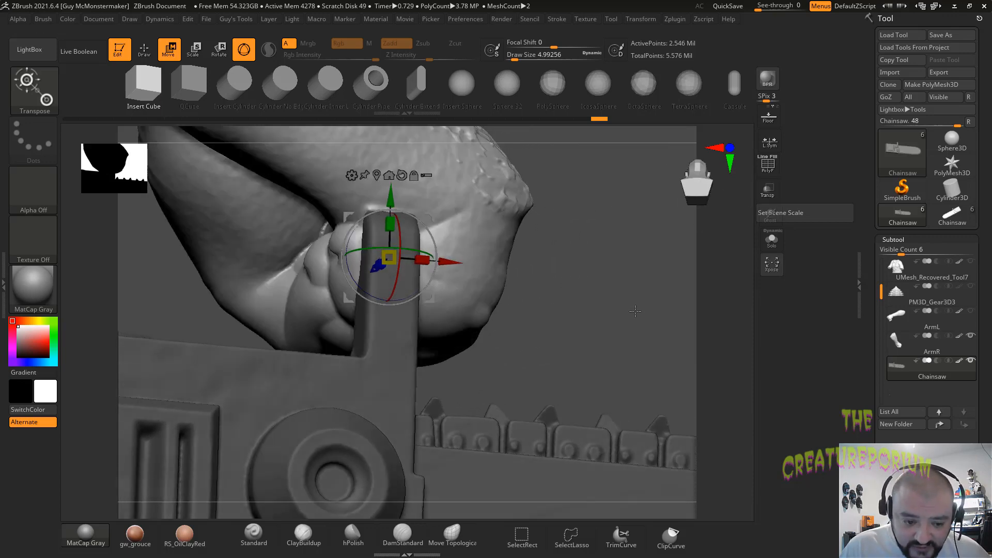
left_click_drag(635, 312, 581, 255)
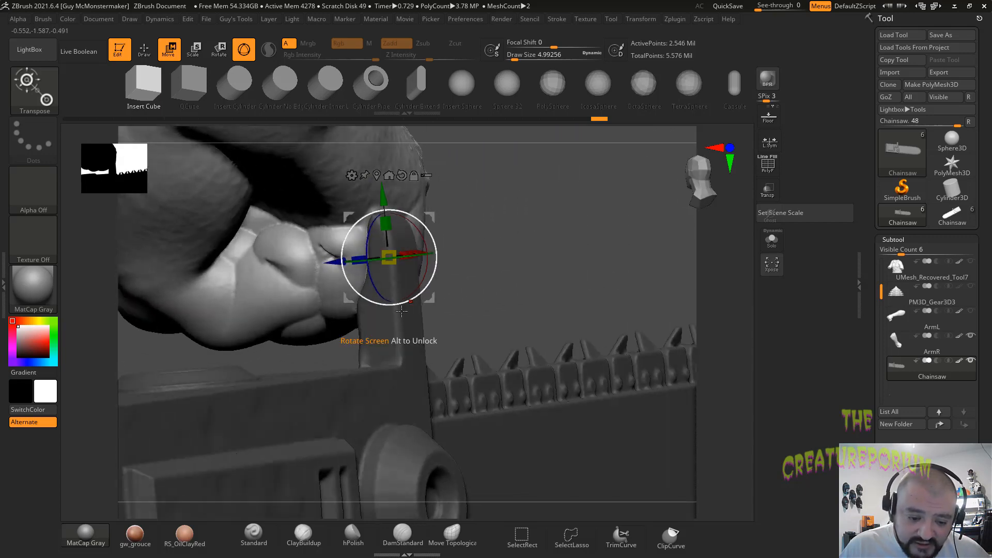
Step: Hide ArmR, clear the mask and re-DynaMesh the Chainsaw so the cube fuses with the front handle
left_click(971, 336)
left_click_drag(641, 268, 580, 253)
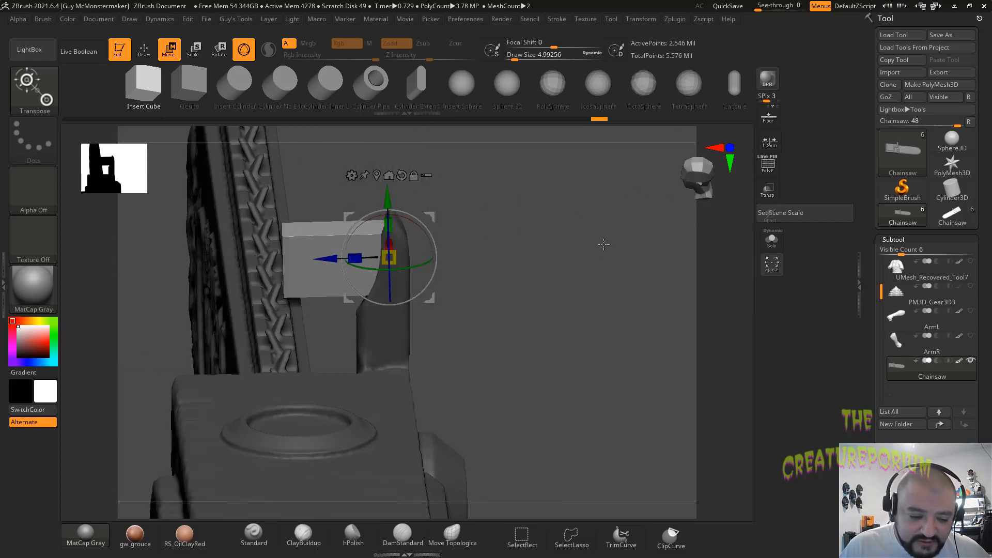
key("q")
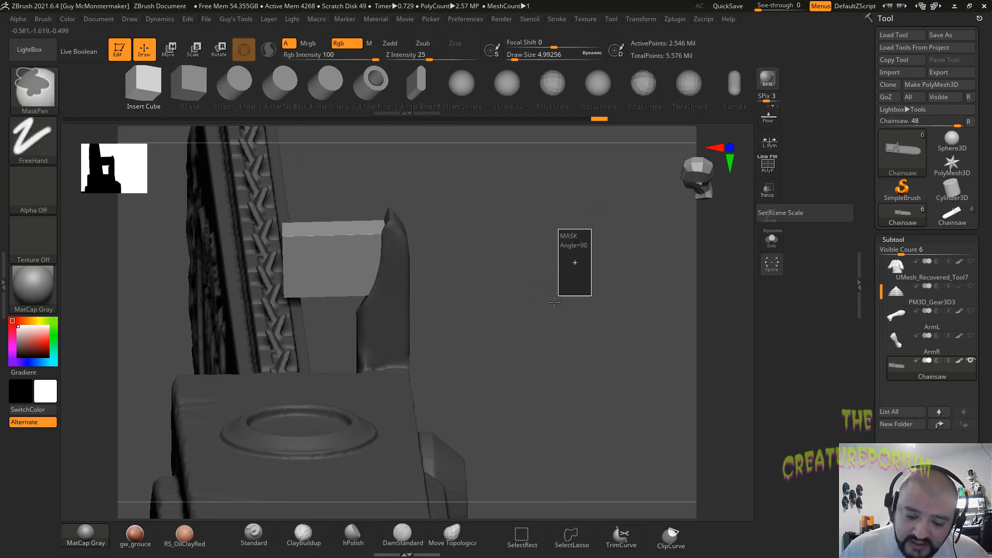
left_click_drag(572, 263, 585, 300)
left_click_drag(574, 232, 512, 349, "ctrl")
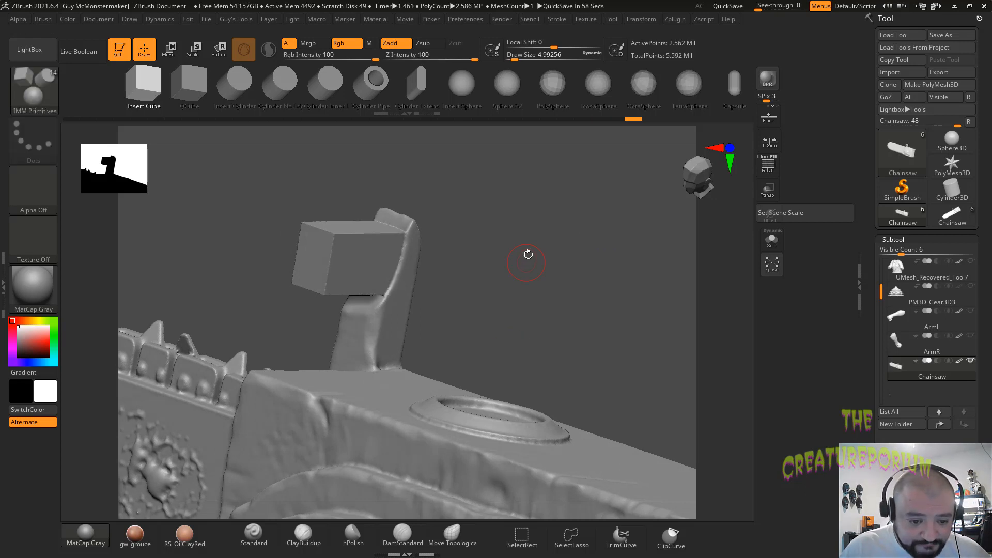
Step: Smooth the sharp edges of the new grip block and its joint with the front handle
mouse_move(532, 243)
left_mouse_down("alt")
mouse_move(543, 282)
mouse_move(571, 305)
mouse_move(600, 302)
left_mouse_up("alt")
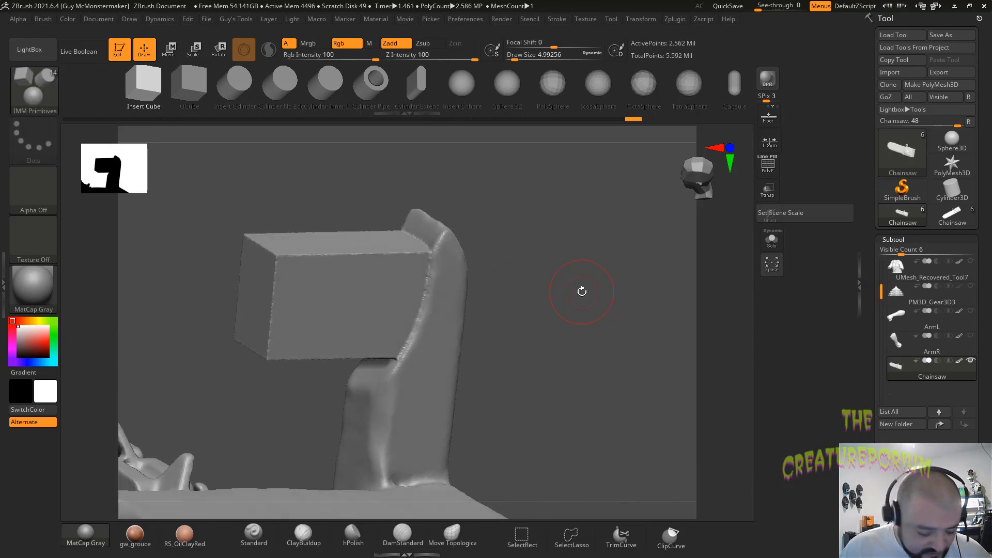
key("shift")
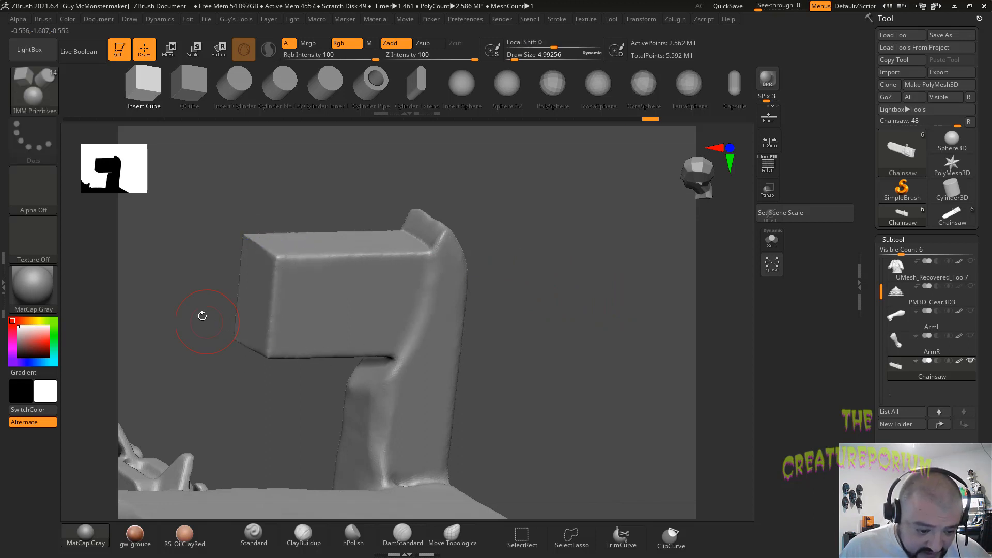
mouse_move(201, 314)
left_mouse_down()
mouse_move(221, 283)
mouse_move(262, 337)
left_mouse_up()
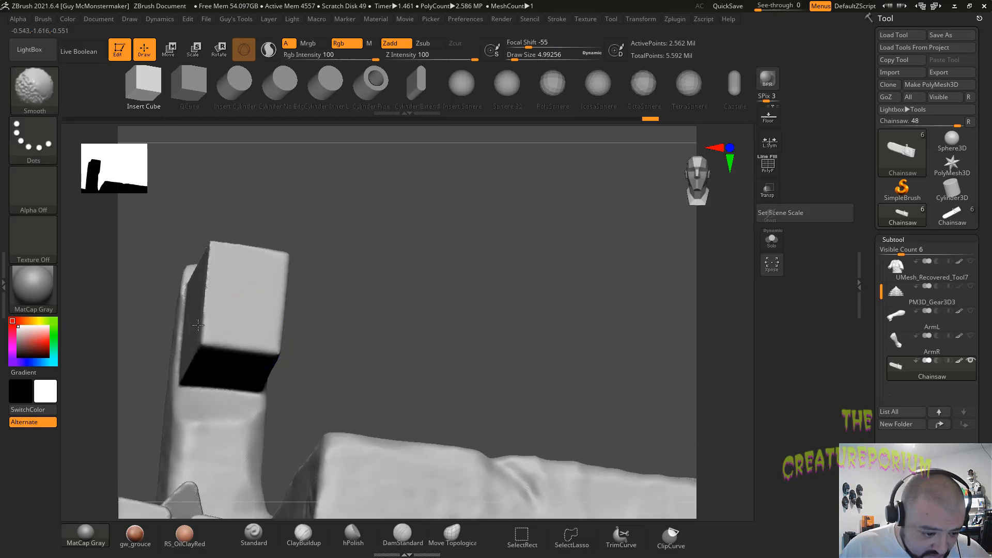
left_click_drag(236, 245, 274, 250, "shift")
mouse_move(352, 259)
left_mouse_down()
mouse_move(419, 277)
mouse_move(405, 289)
mouse_move(473, 232)
mouse_move(432, 234)
left_mouse_up()
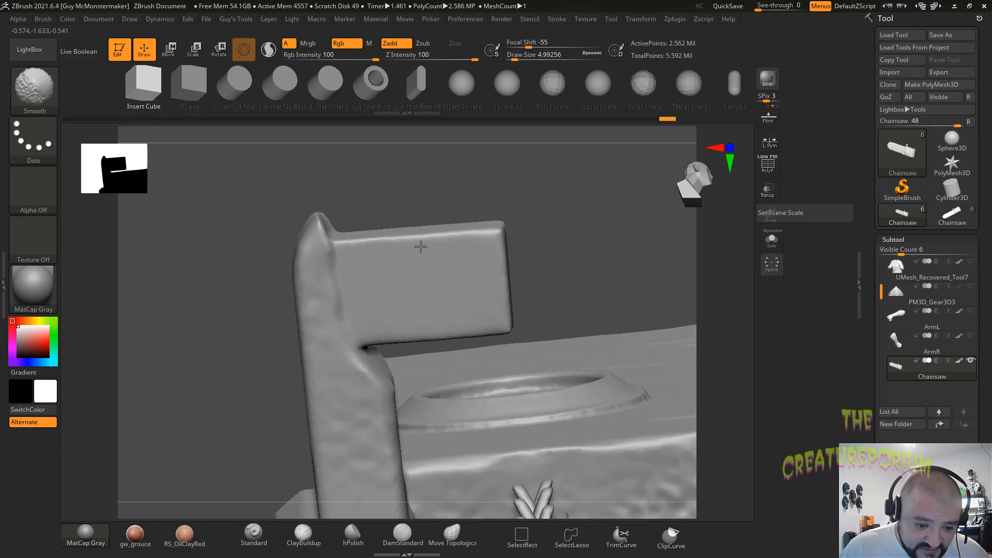
mouse_move(524, 261)
left_mouse_down()
mouse_move(372, 315)
mouse_move(321, 350)
mouse_move(268, 276)
left_mouse_up()
left_click_drag(315, 252, 390, 265)
left_click_drag(544, 226, 596, 294)
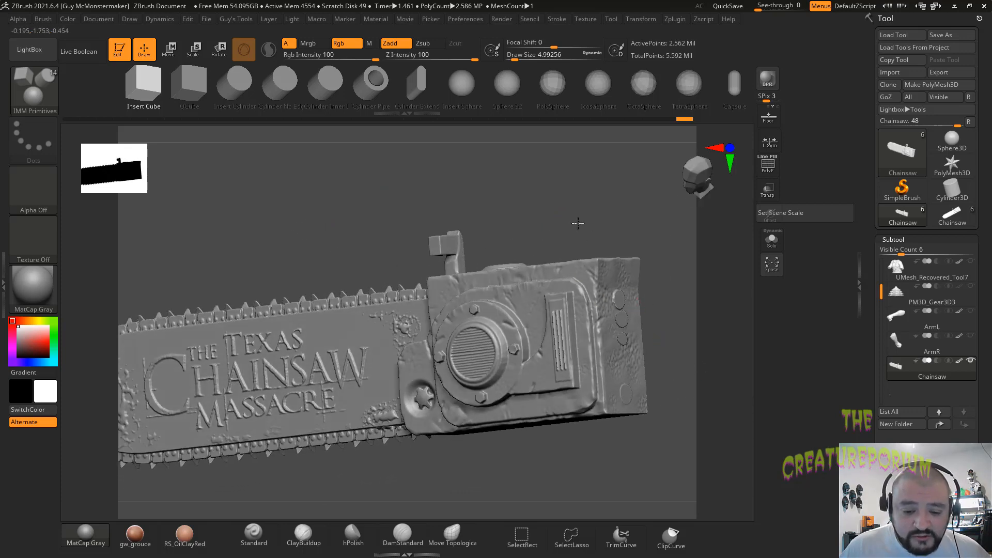
Step: Show ArmR again together with the whole chainsaw and duplicate the ArmR subtool
left_click_drag(578, 223, 552, 214)
key("f")
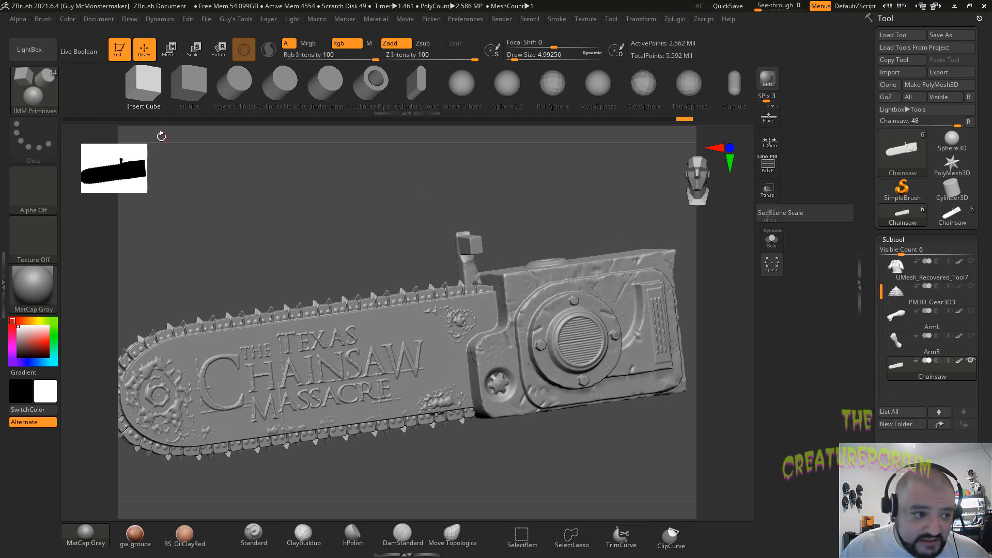
left_click_drag(631, 208, 608, 218)
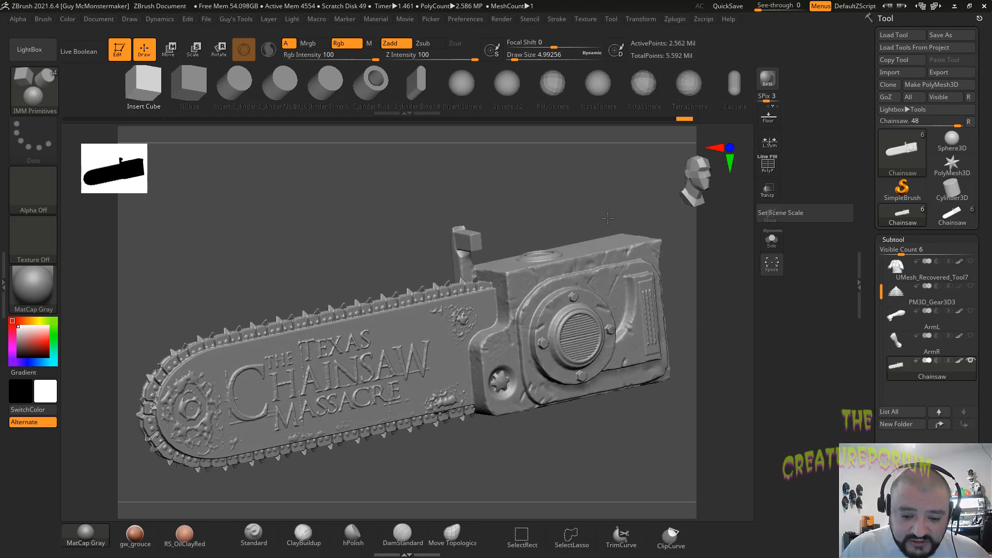
left_click(971, 337)
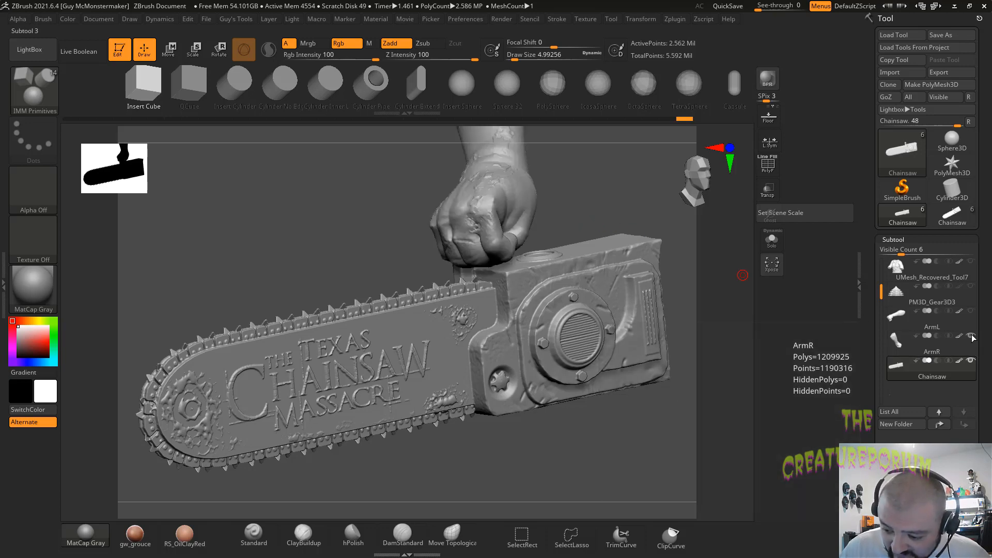
left_click_drag(666, 243, 737, 335)
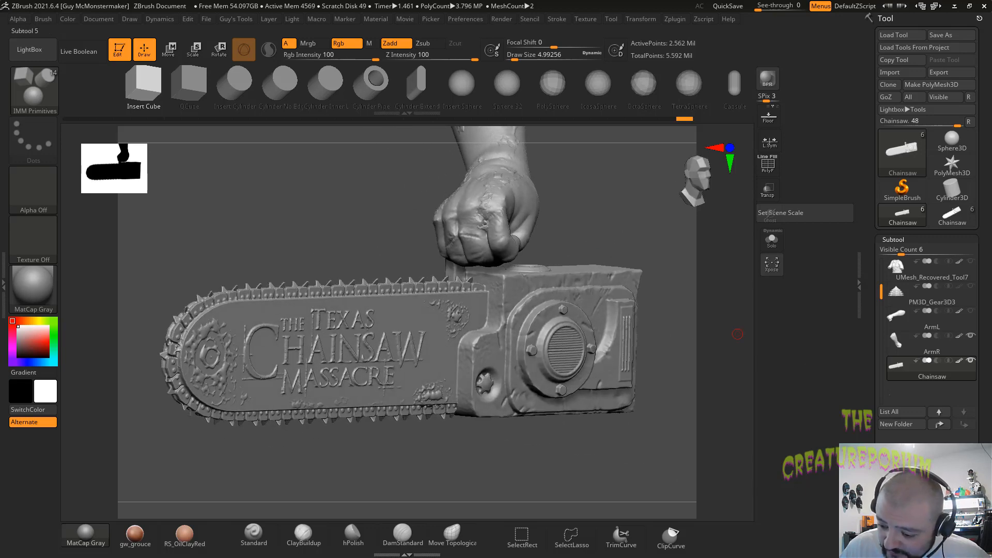
left_click(944, 349)
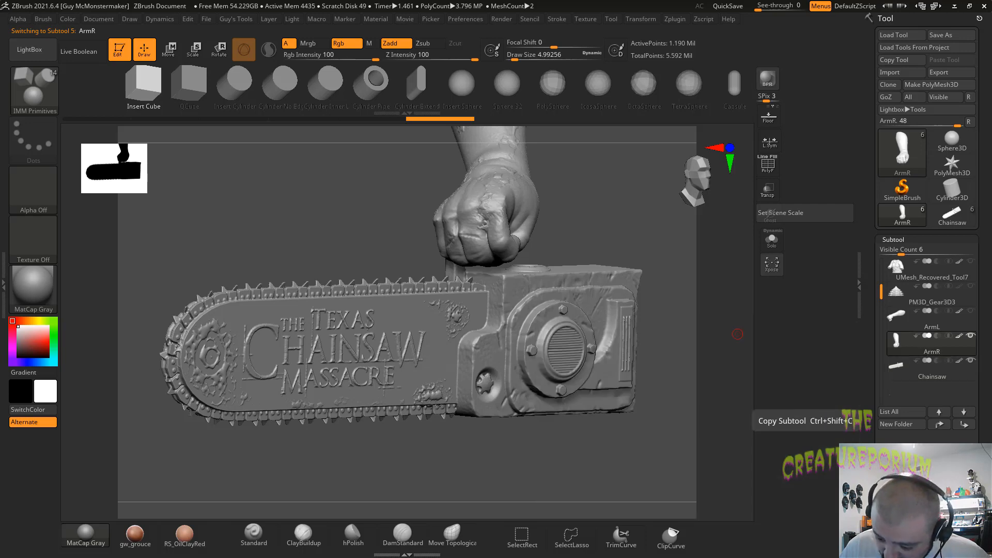
key("ctrl+shift+d")
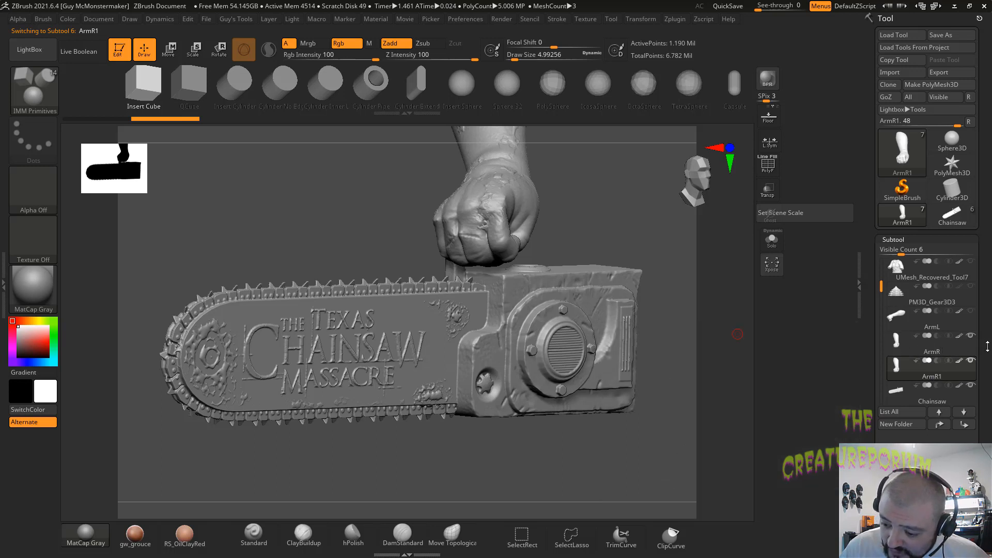
Step: Delete the original ArmR subtool and keep its duplicate, ArmR1
scroll(964, 341, "down", 1)
mouse_move(936, 315)
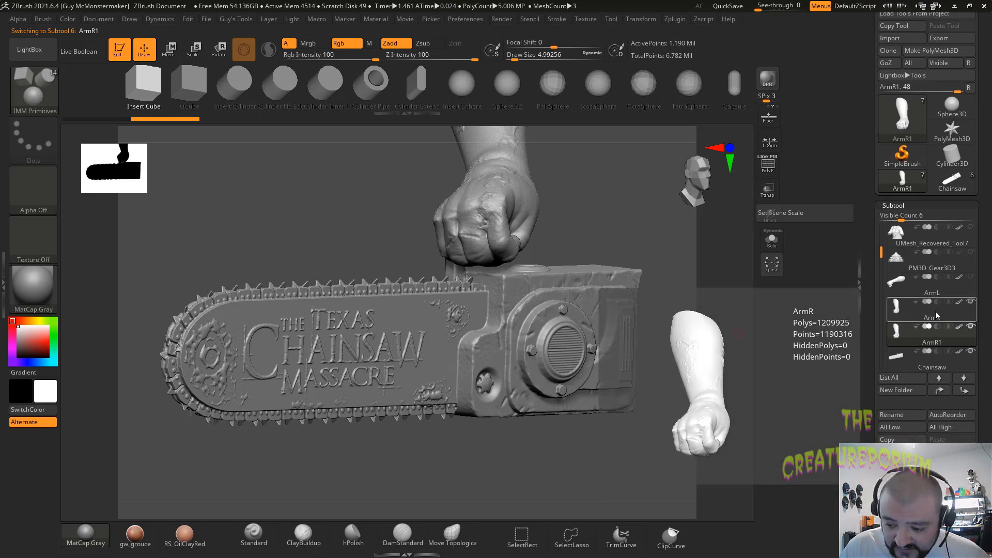
left_click(936, 313)
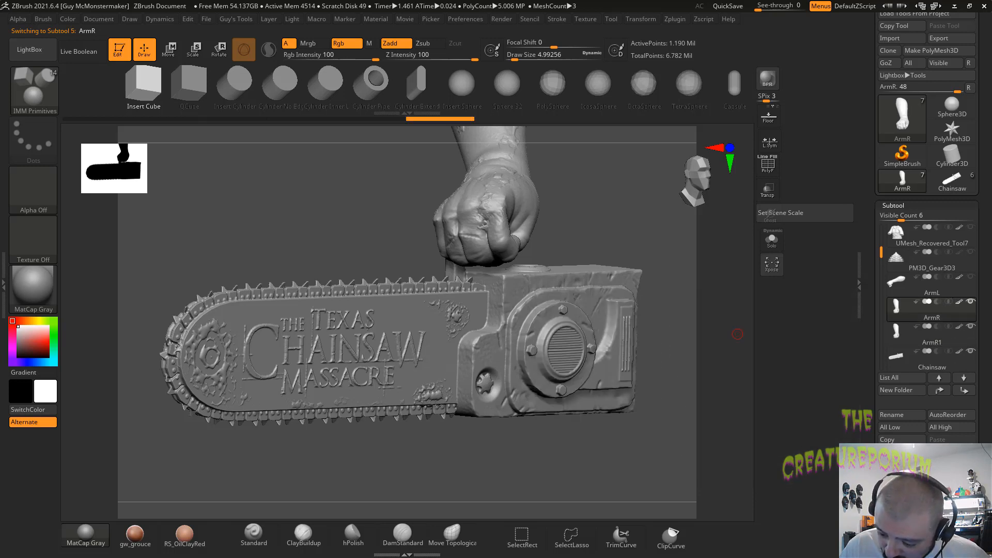
left_click(899, 486)
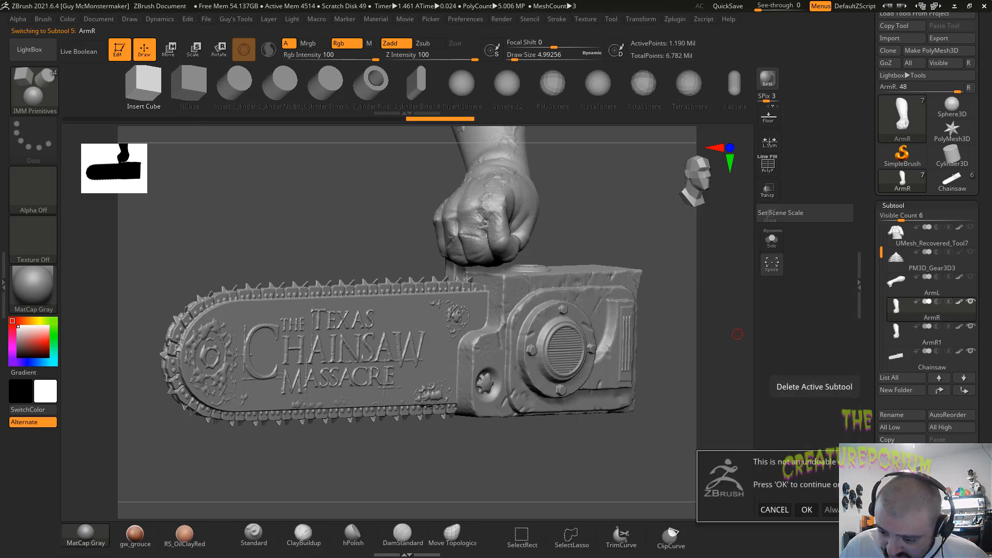
left_click(807, 511)
Step: Duplicate the Chainsaw subtool and move the copy above ArmR1 in the subtool order
left_click(935, 338)
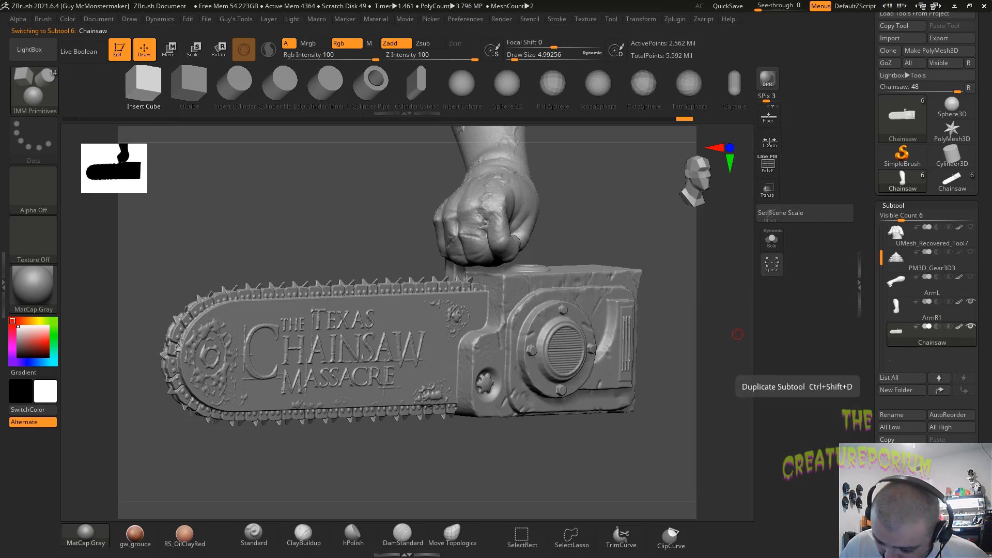
key("ctrl+shift+d")
left_click_drag(933, 368, 940, 318)
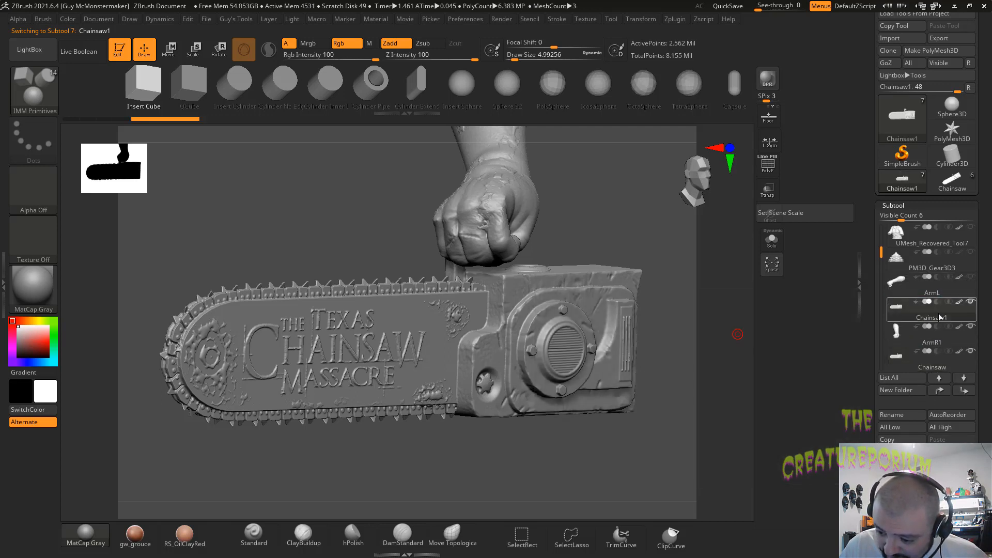
Step: Make ArmR1 the start of a boolean group with Chainsaw as its subtraction, and preview the cut in the fist with Live Boolean
left_click(964, 336)
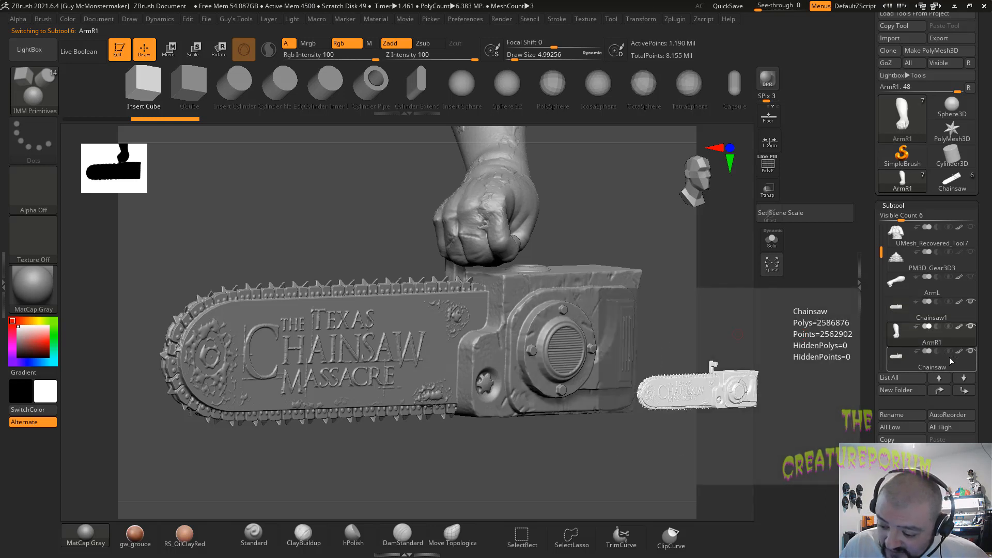
left_click(917, 327)
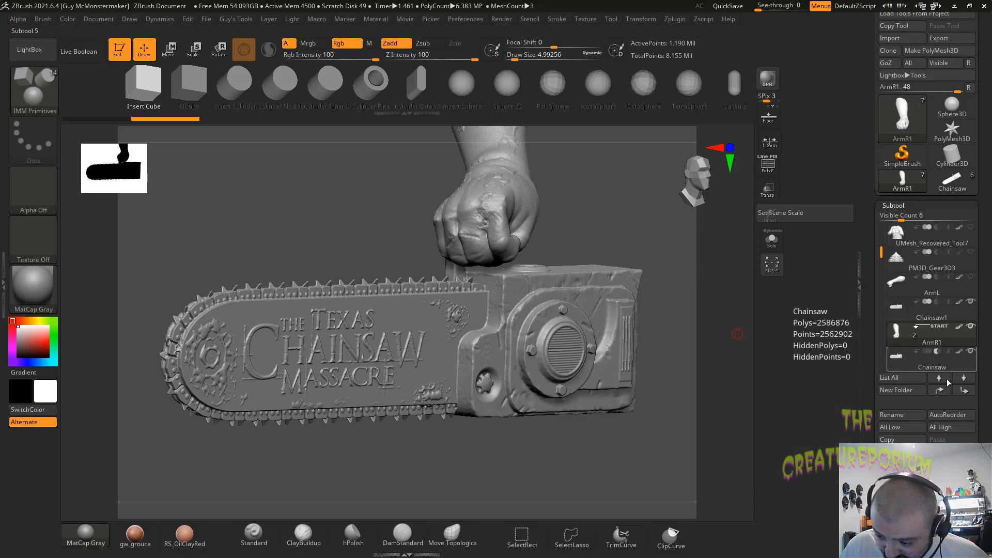
left_click(83, 51)
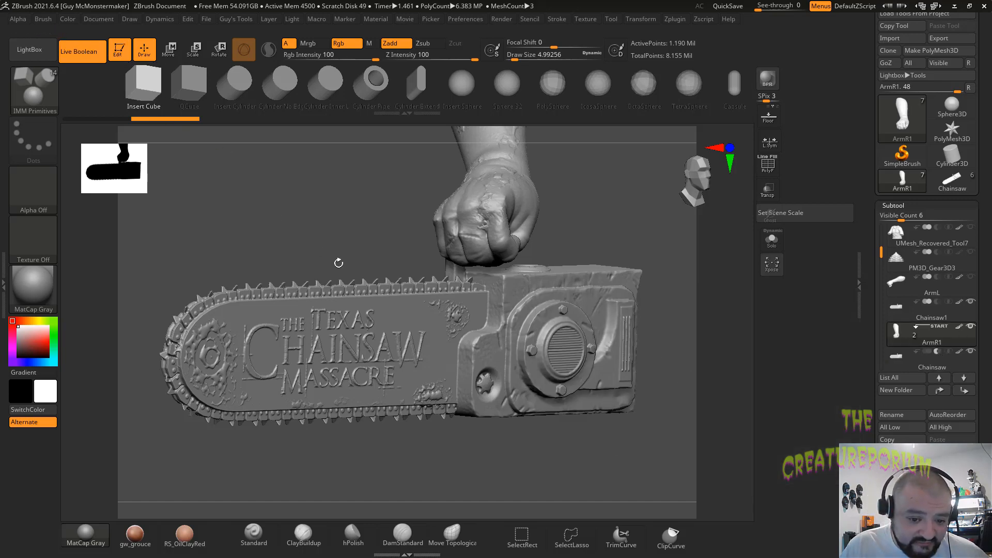
left_click_drag(339, 253, 439, 230)
left_click_drag(597, 222, 629, 264)
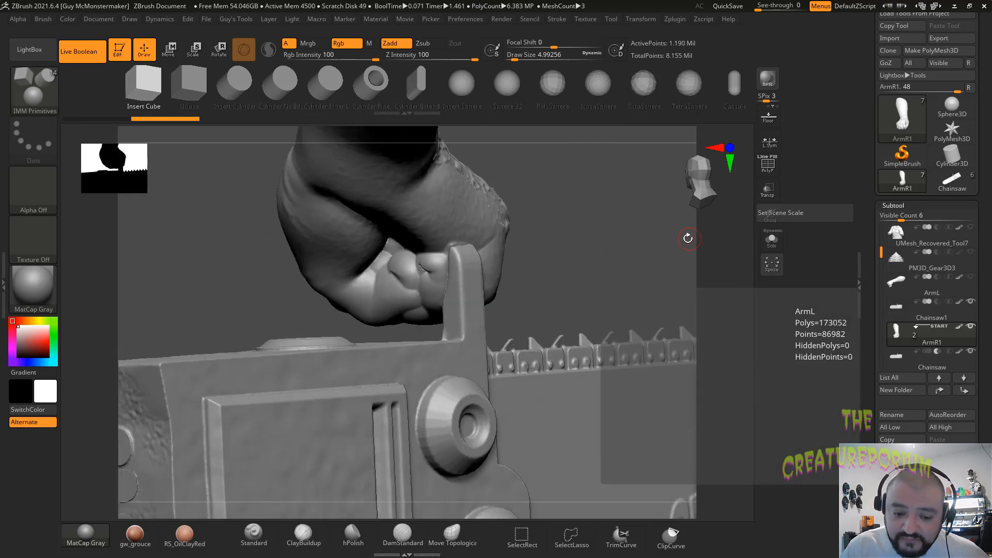
left_click_drag(646, 228, 653, 275)
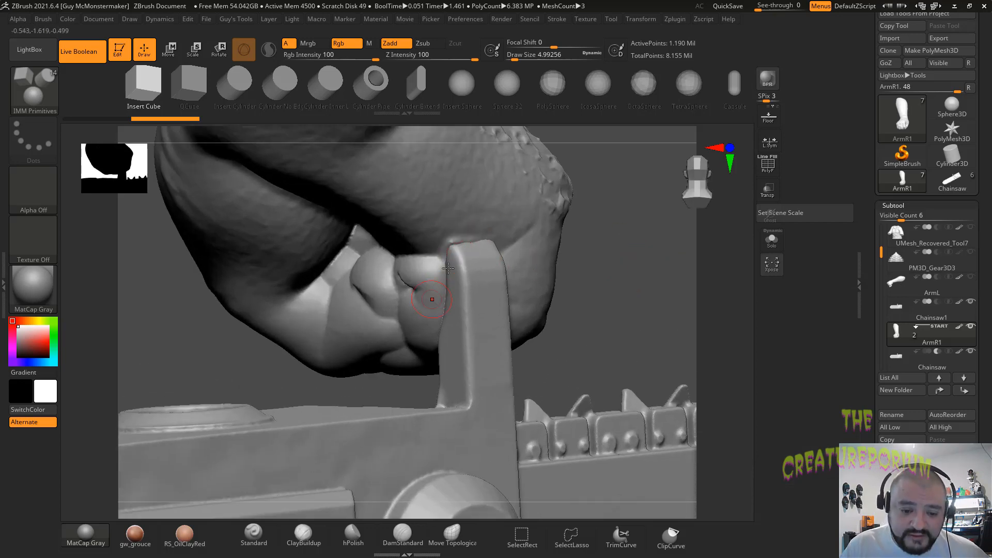
Step: Hide Chainsaw1 to inspect the handle cut in the fist, and show it again
left_click_drag(600, 295, 440, 259)
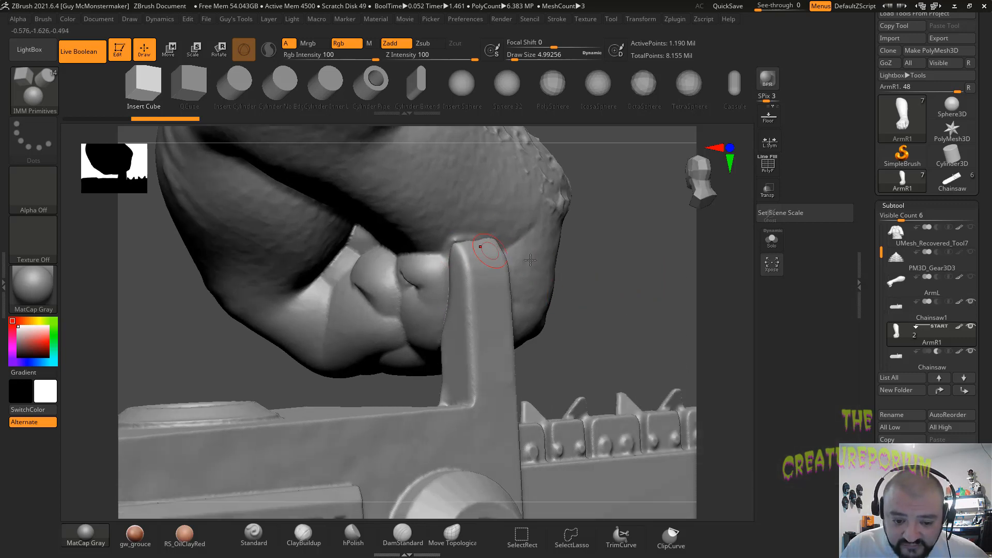
left_click(971, 302)
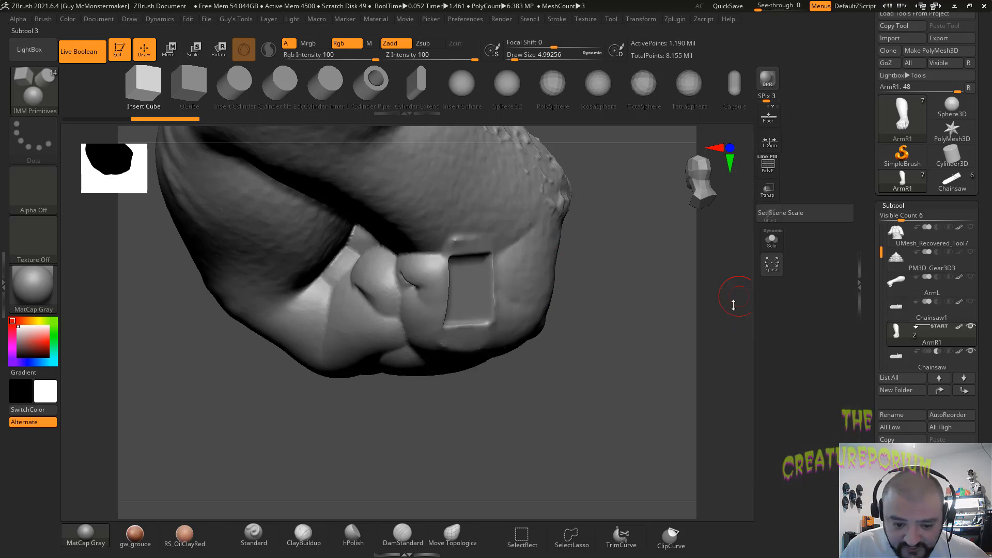
mouse_move(652, 354)
left_mouse_down()
mouse_move(624, 313)
mouse_move(622, 329)
mouse_move(649, 358)
mouse_move(663, 333)
mouse_move(653, 337)
left_mouse_up()
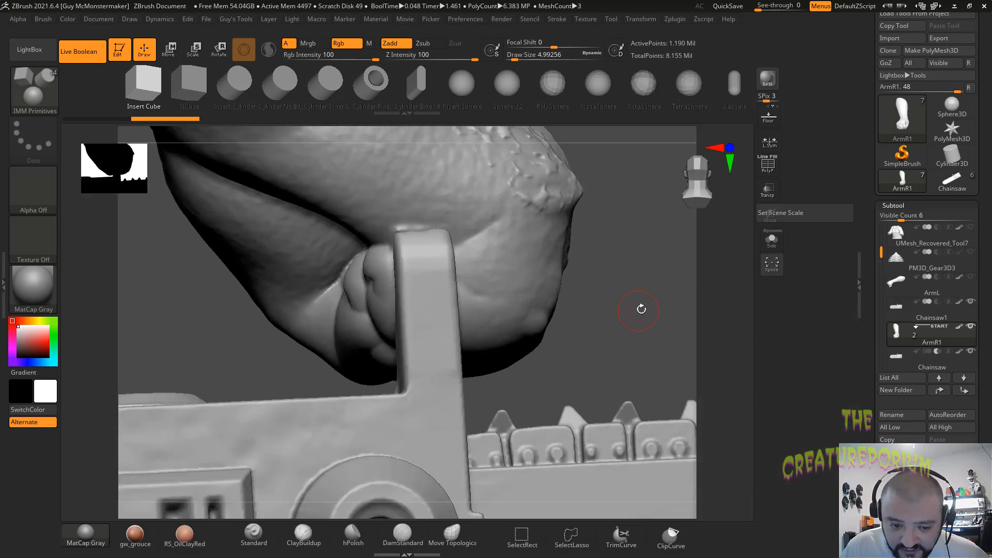
Step: Select the Chainsaw subtool that is subtracted from ArmR1
left_click_drag(641, 308, 657, 313)
left_click(949, 361)
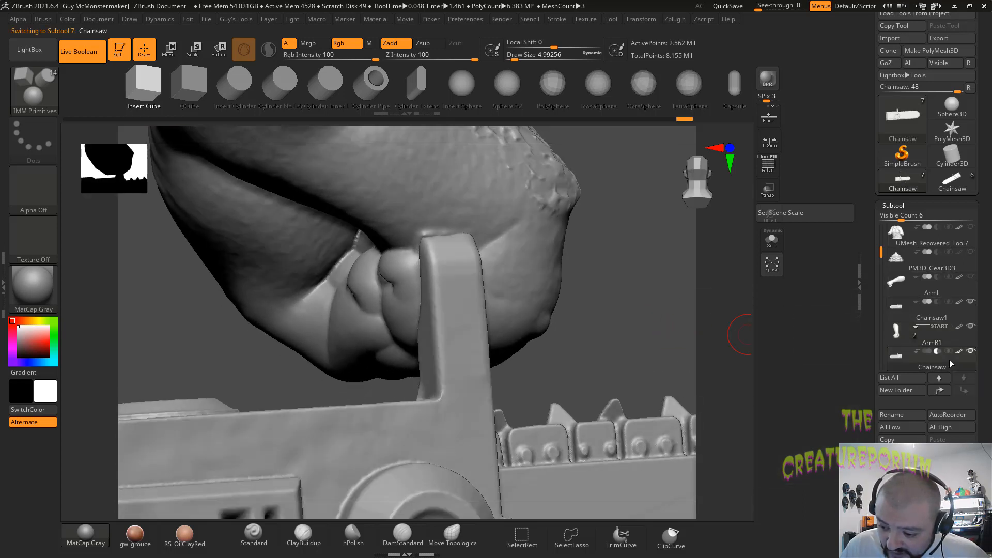
mouse_move(920, 356)
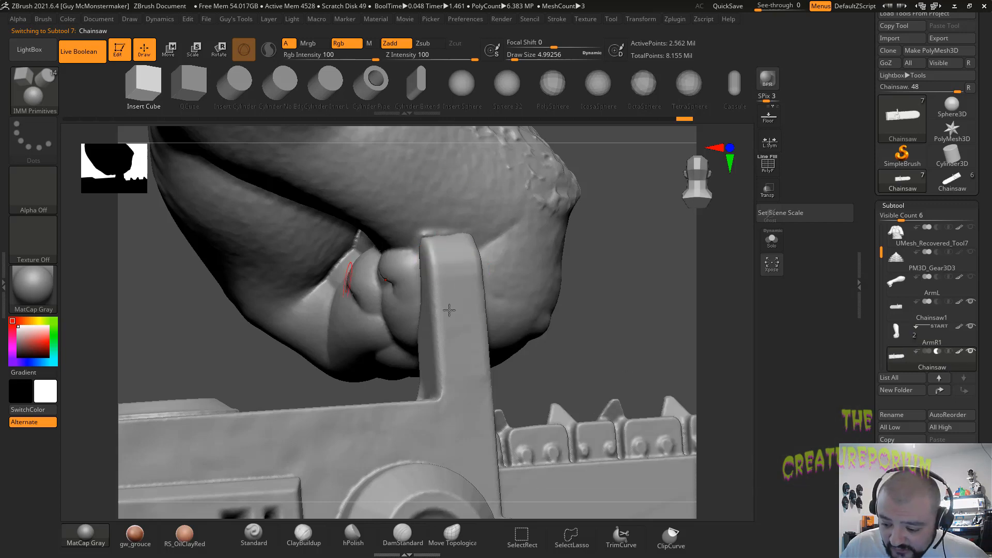
left_click_drag(607, 317, 603, 316)
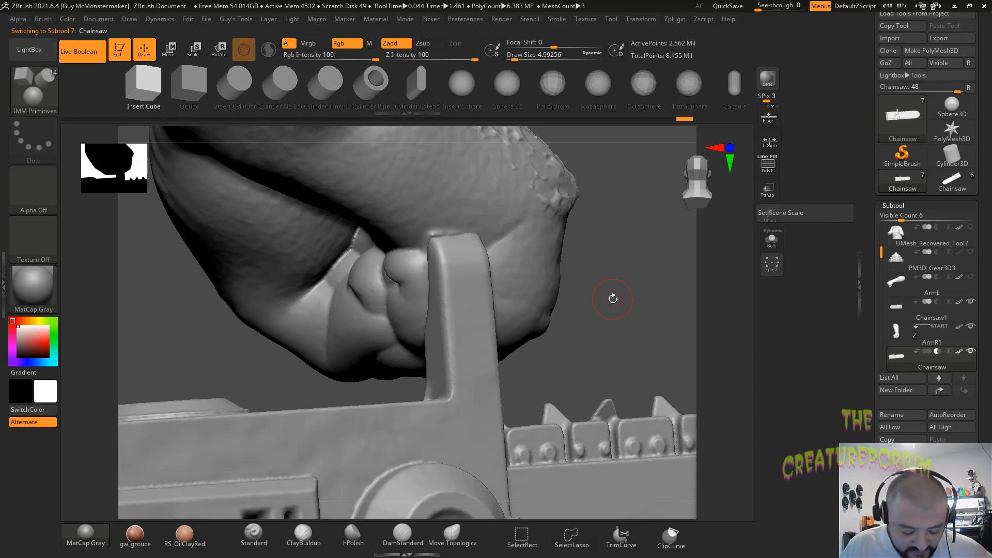
Step: Try inflating the subtracting Chainsaw by 1 and check the clearance around the handle
key("1")
left_click(595, 254)
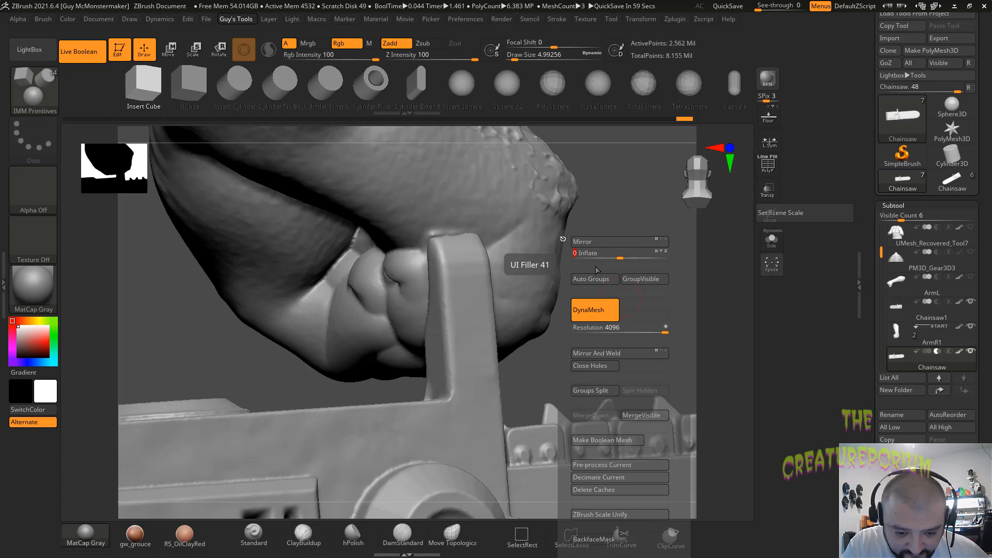
type("1")
key("Return")
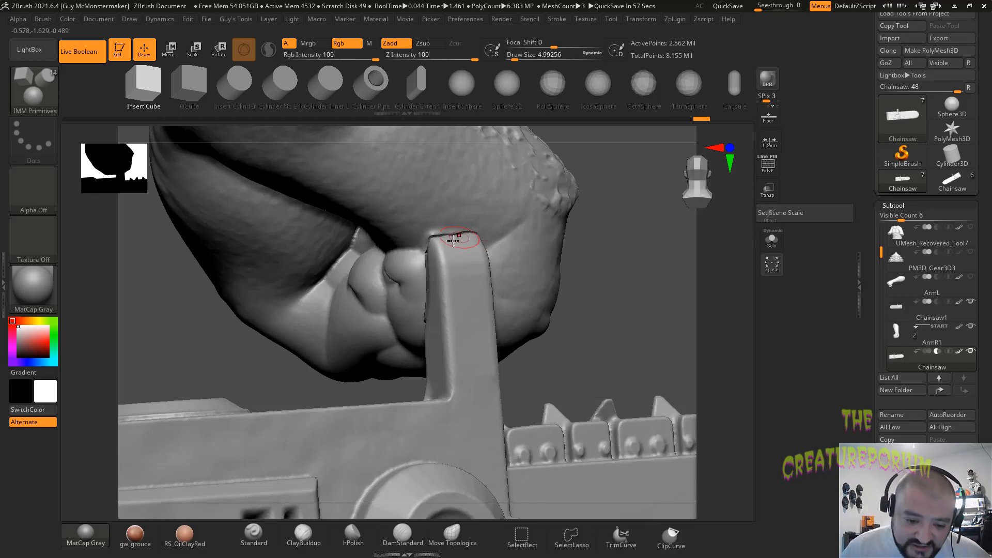
left_click_drag(669, 348, 673, 380)
Step: Try further small Inflate amounts on the subtracting Chainsaw, undoing each one and comparing the gap around the handle
key("g")
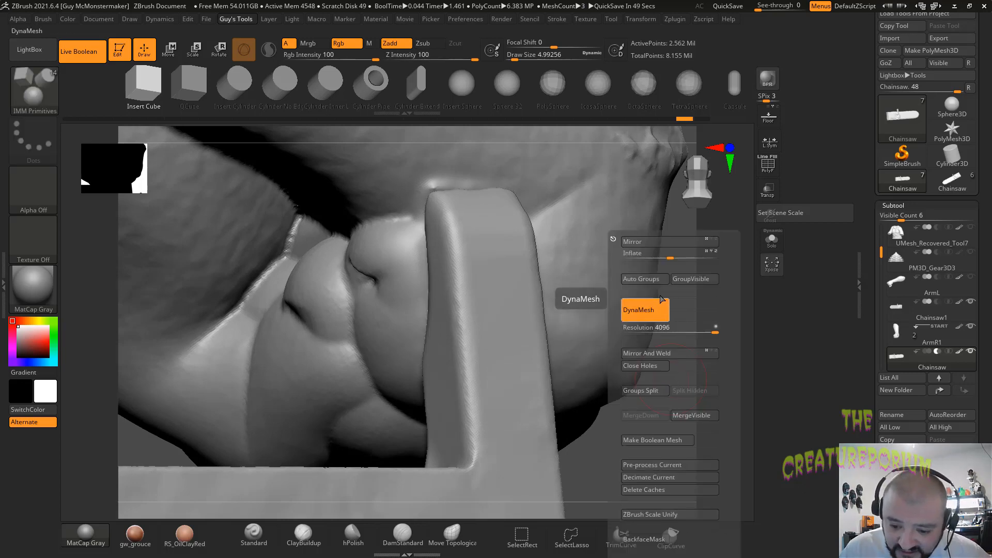
left_click_drag(672, 259, 670, 258)
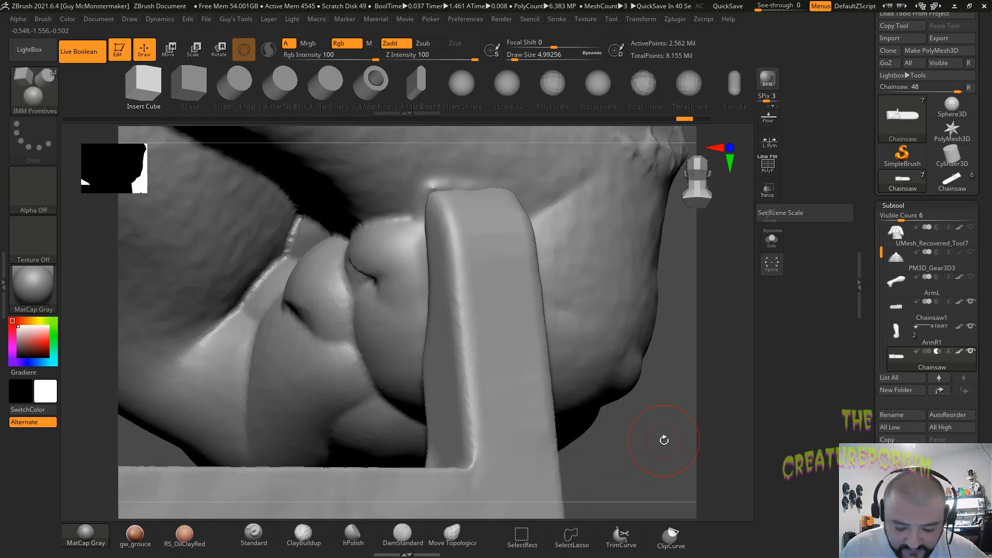
key("g")
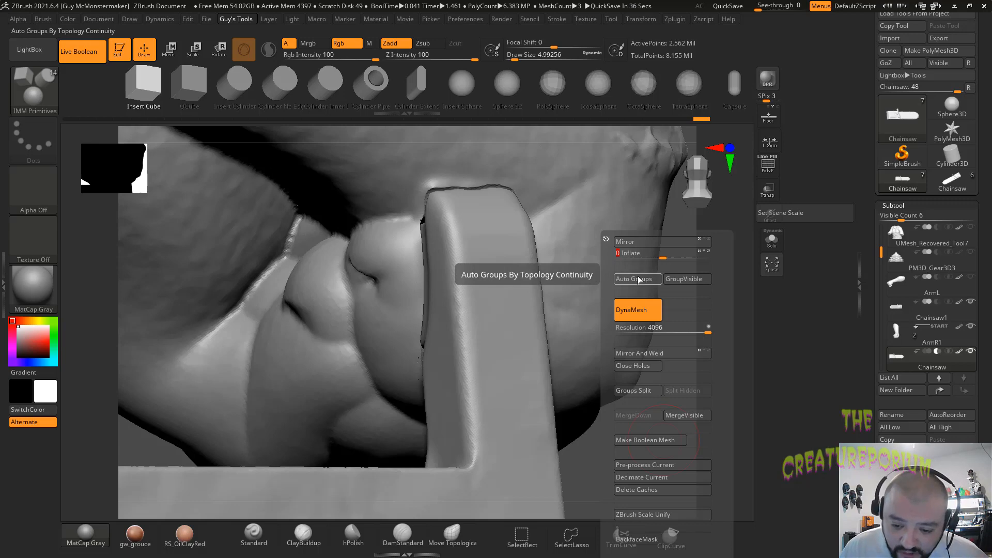
left_click(639, 279)
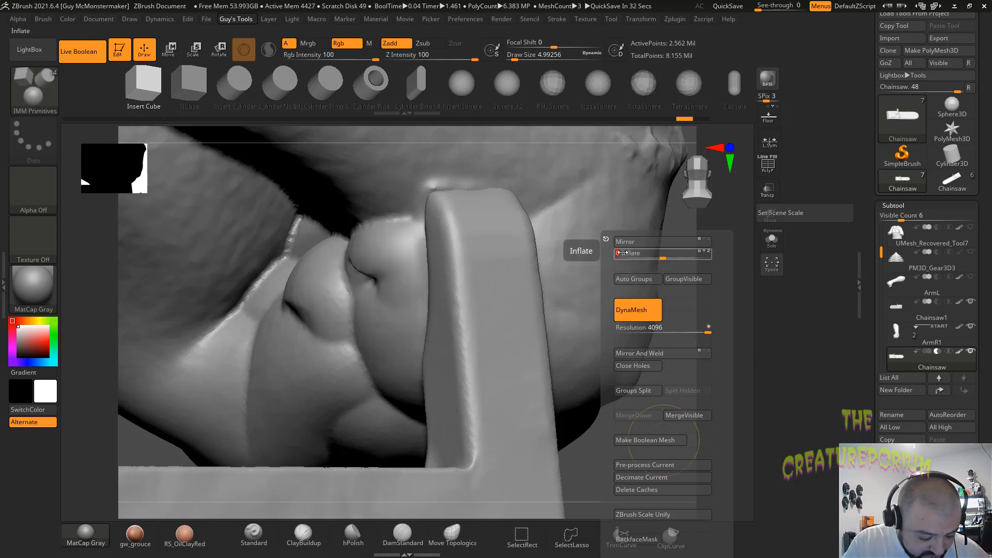
key("comma")
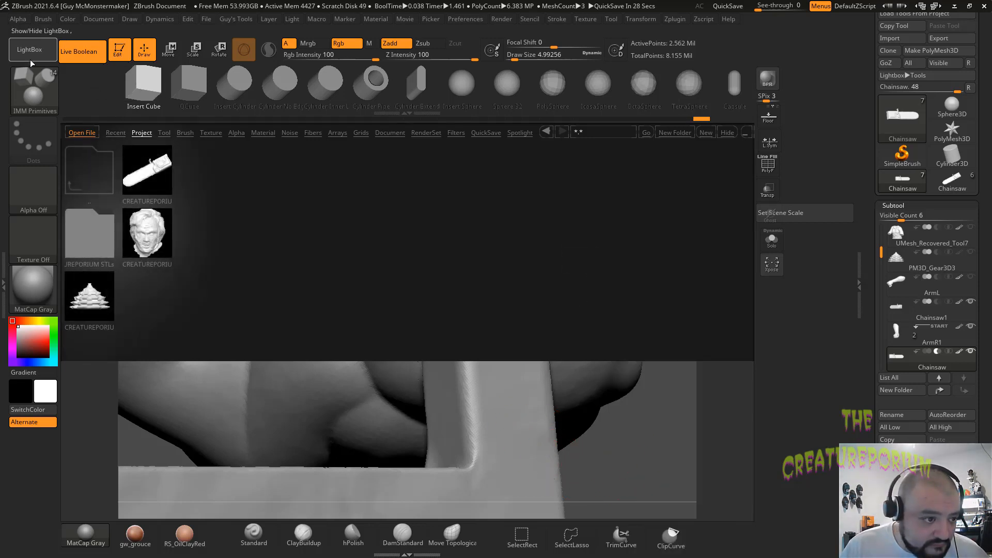
key("comma")
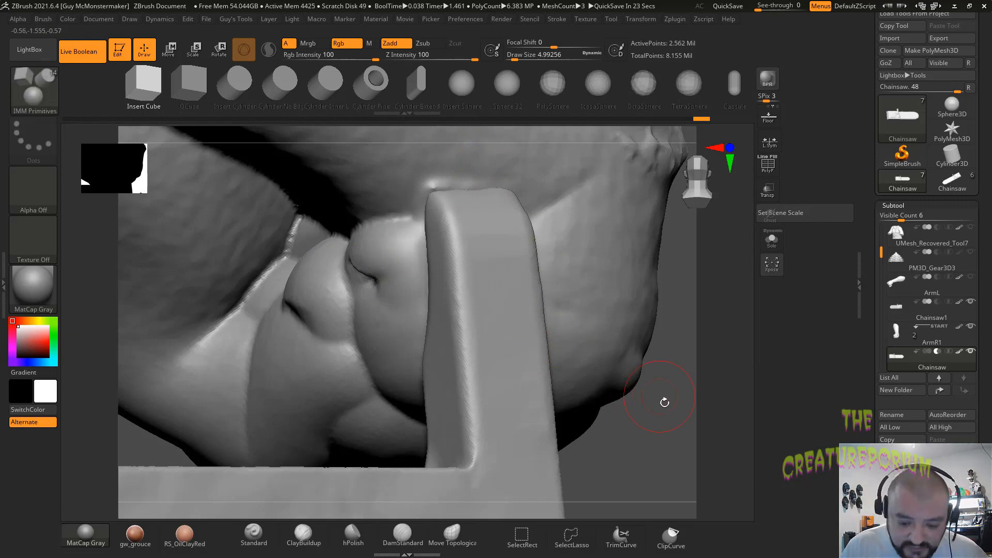
key("grave")
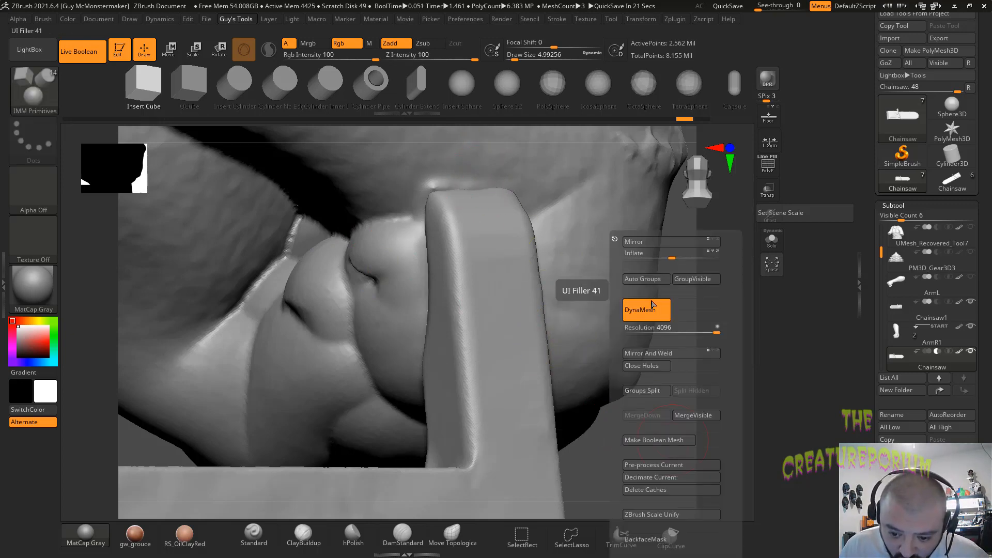
left_click(633, 255)
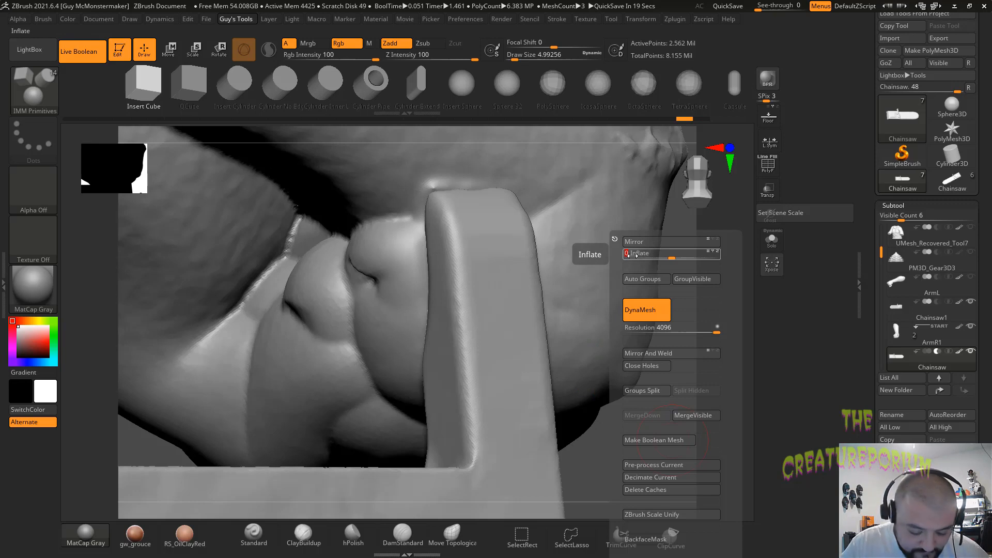
key("Return")
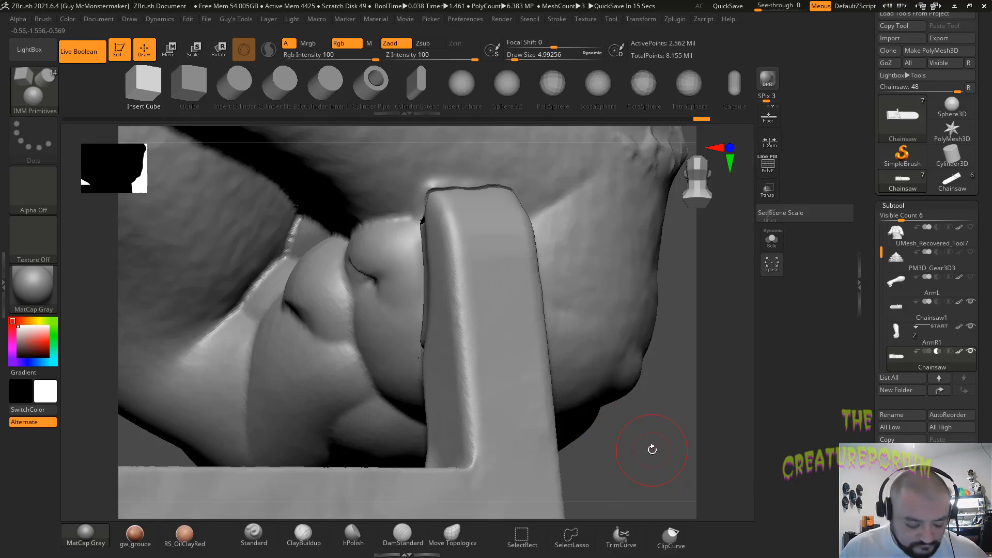
Step: Inflate the subtracting Chainsaw by 1.2 and hide Chainsaw1 to expose the handle cut in the fist
key("grave")
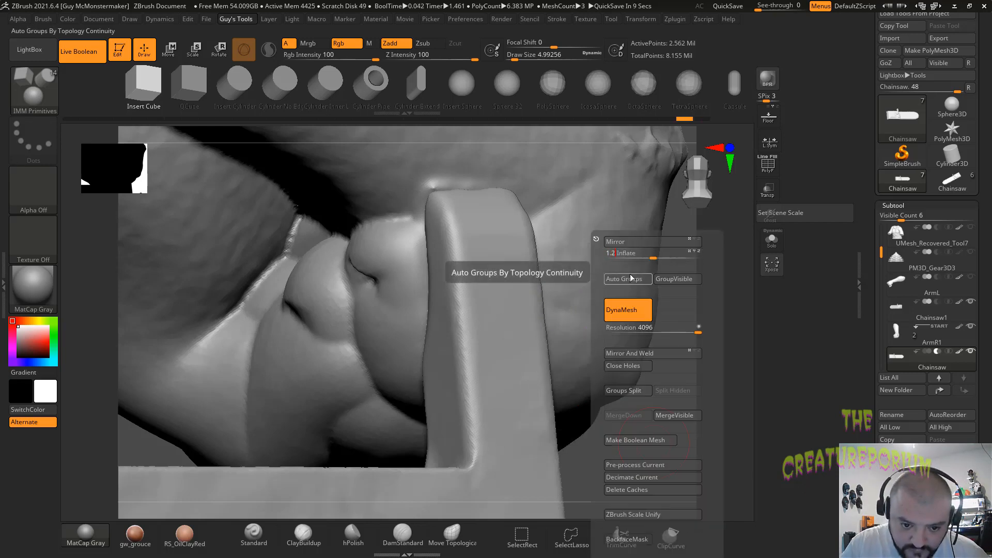
key("Return")
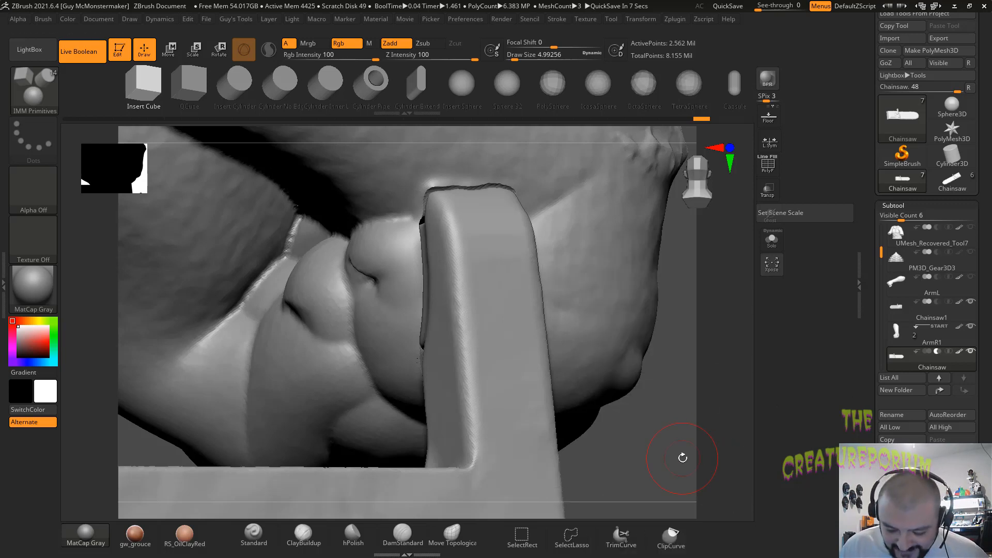
left_click_drag(682, 458, 658, 370)
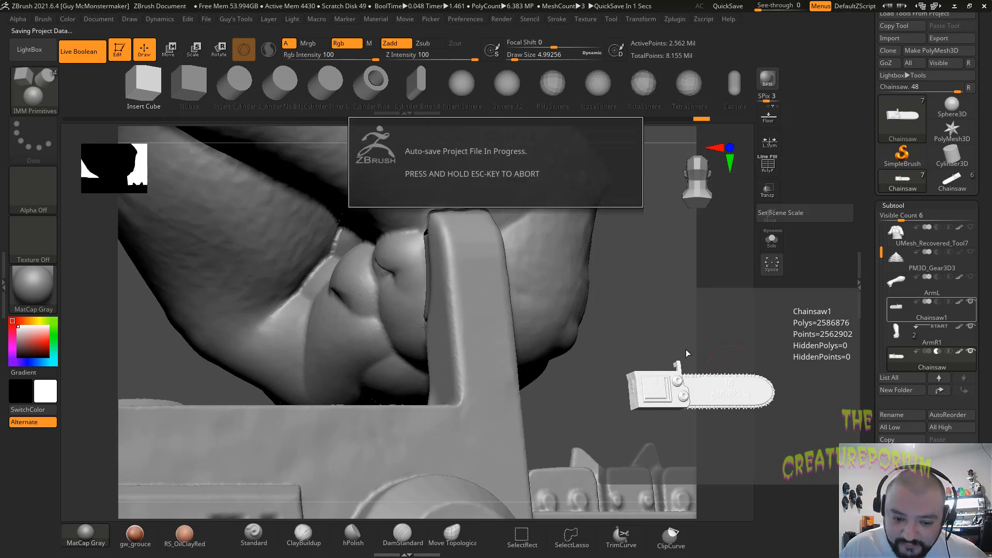
left_click_drag(657, 321, 661, 209)
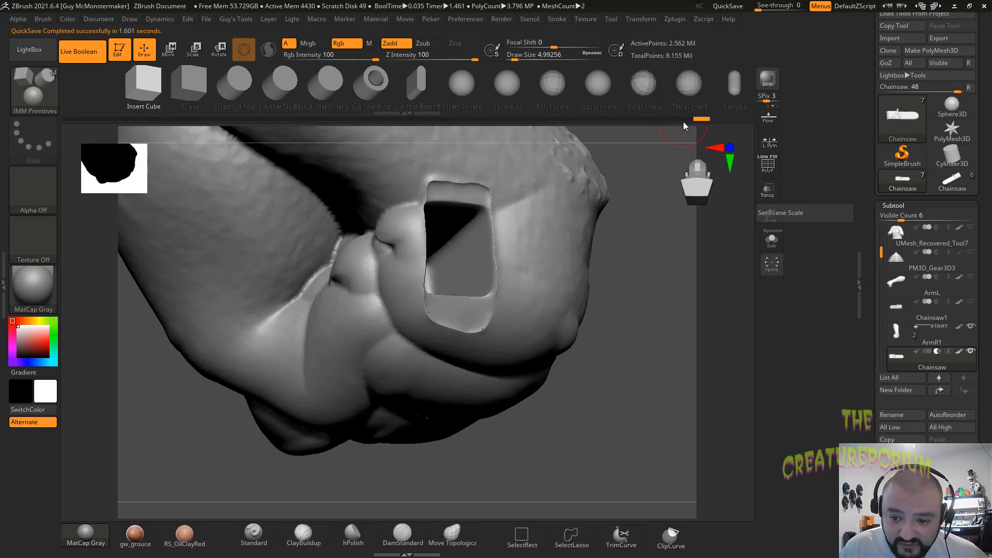
Step: Compare the handle cut in the fist before and after the inflation by stepping through the undo history
left_click(685, 119)
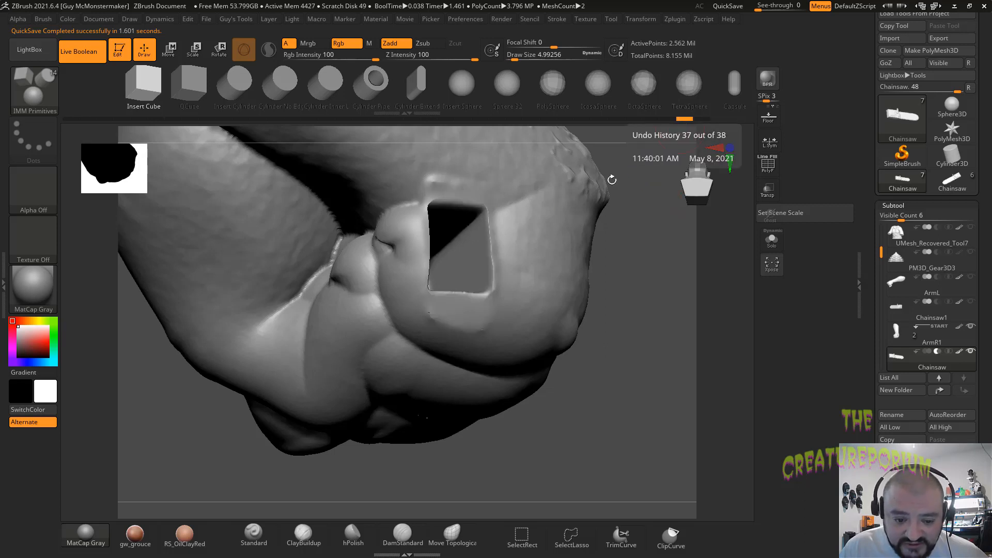
left_click(703, 119)
left_click_drag(655, 275, 624, 281)
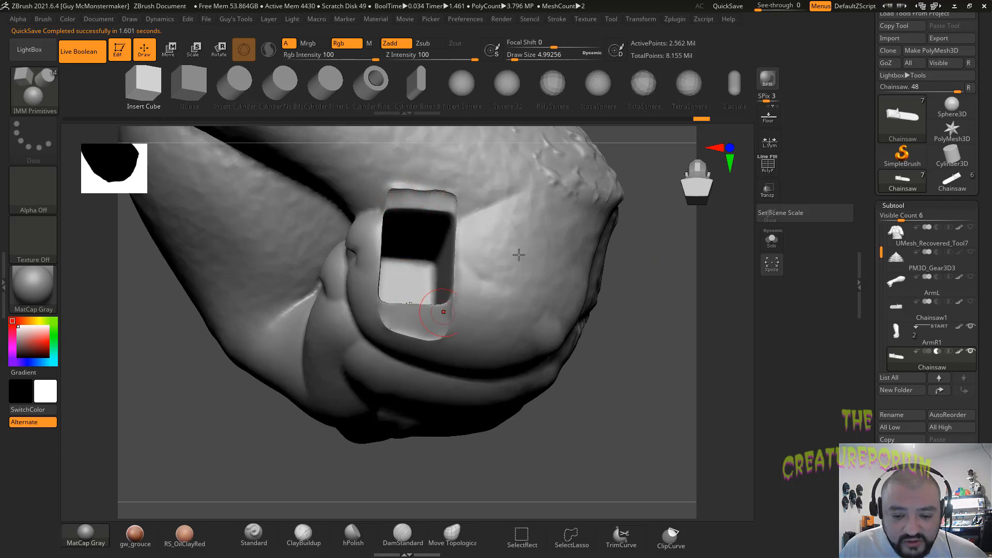
left_click(684, 121)
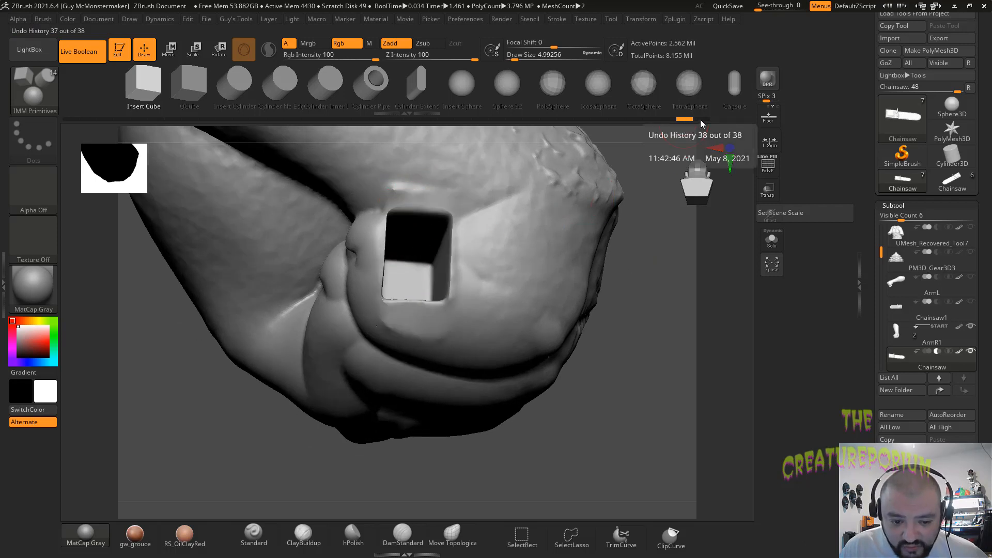
left_click(701, 120)
mouse_move(660, 297)
left_mouse_down()
mouse_move(653, 368)
mouse_move(620, 315)
left_mouse_up()
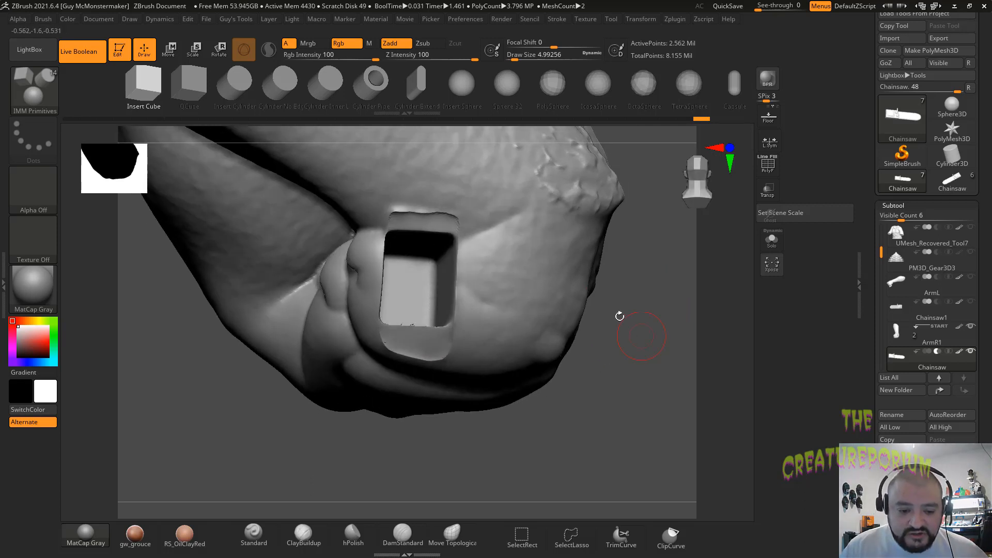
left_click_drag(714, 398, 684, 336)
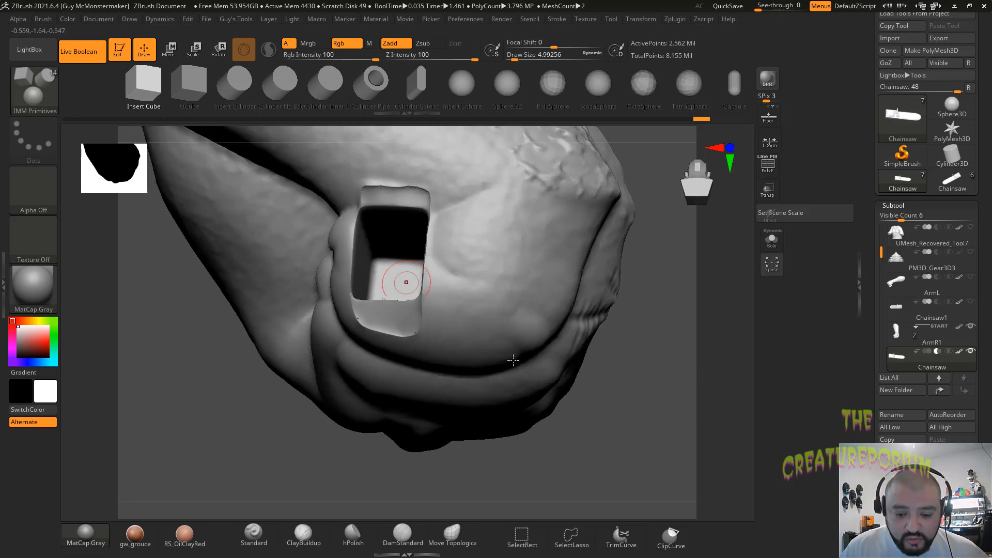
left_click_drag(590, 388, 622, 312)
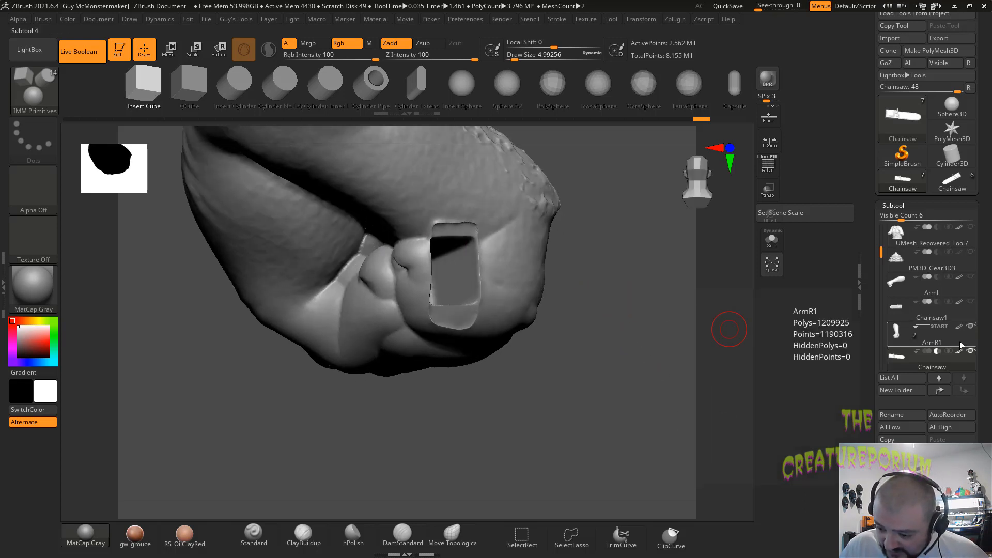
Step: Select ArmR1 and make a boolean mesh from it with the inflated Chainsaw subtracted
left_click(904, 337)
left_click_drag(576, 403, 584, 375)
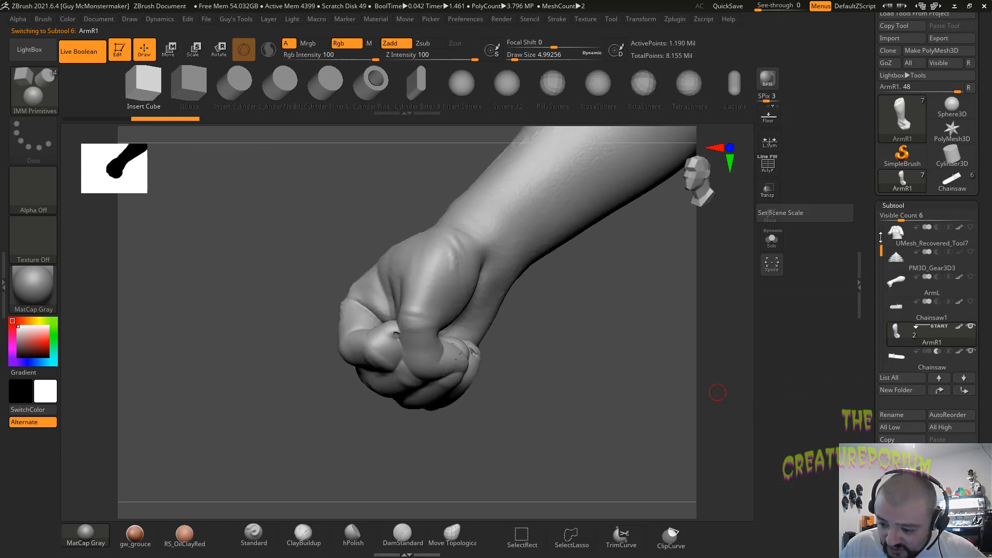
left_click_drag(881, 237, 882, 255)
key("1")
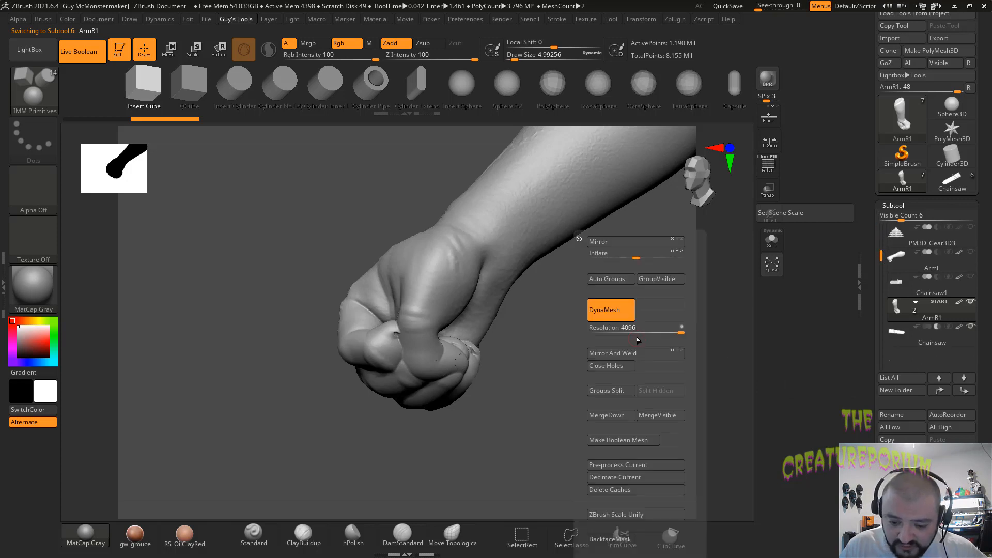
left_click(643, 440)
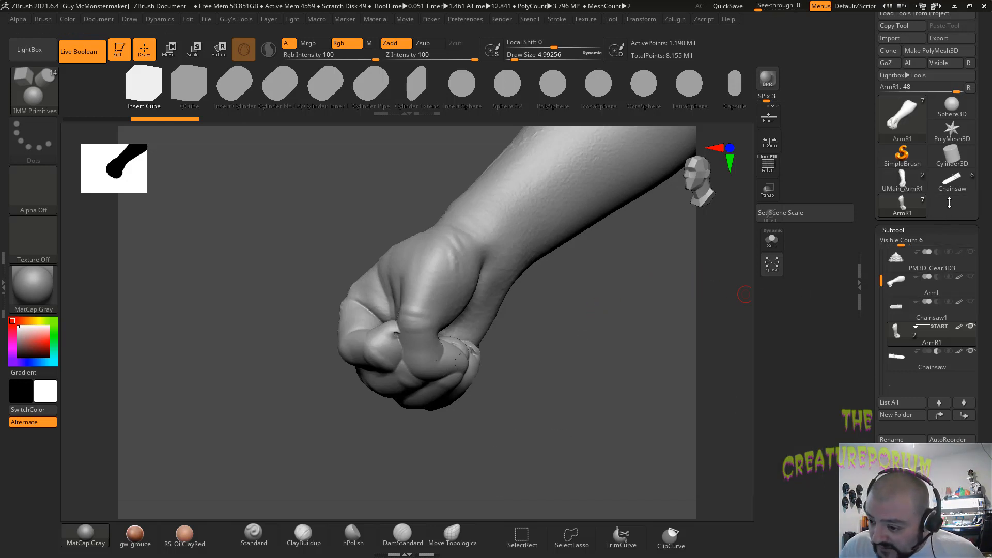
Step: Switch to the new UMain_ArmR1 tool, clear the canvas and redraw the arm with the cut in view
left_click(918, 192)
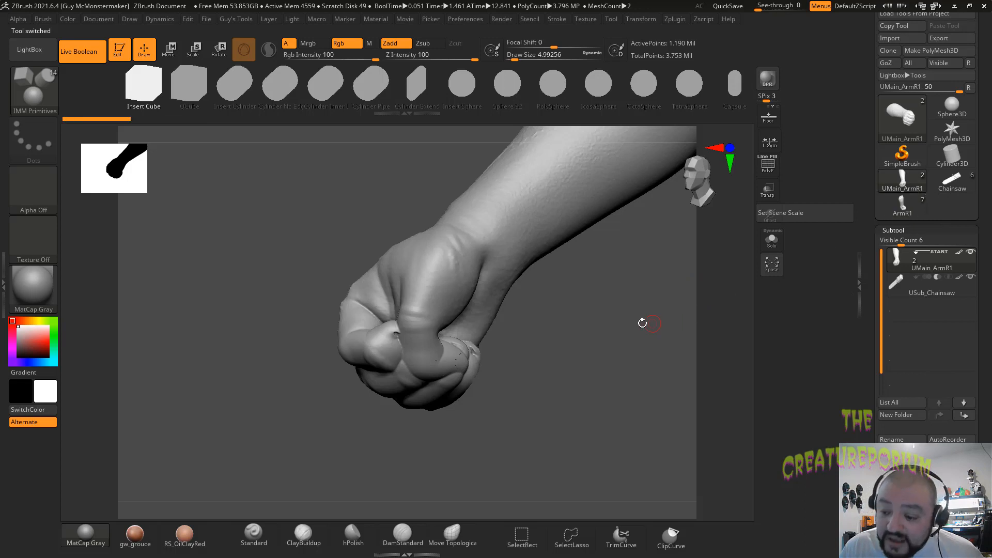
key("ctrl+n")
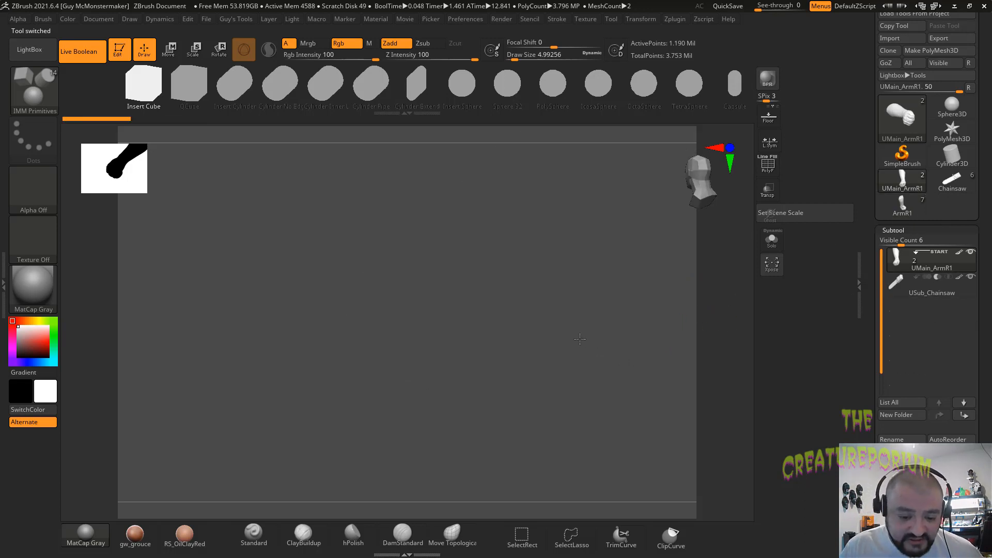
left_click(467, 266)
left_click_drag(483, 263, 647, 356)
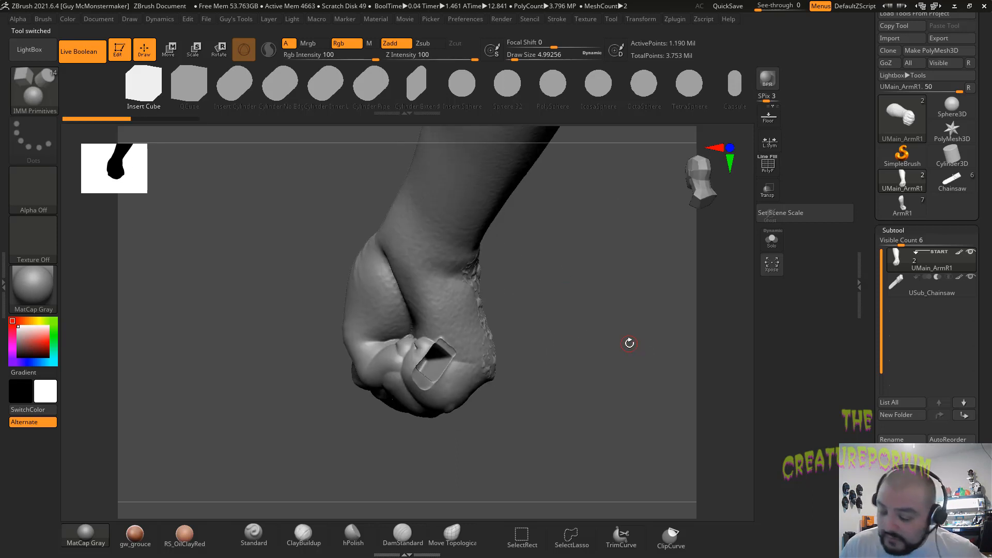
Step: Make a boolean mesh from UMain_ArmR1 and USub_Chainsaw
key("1")
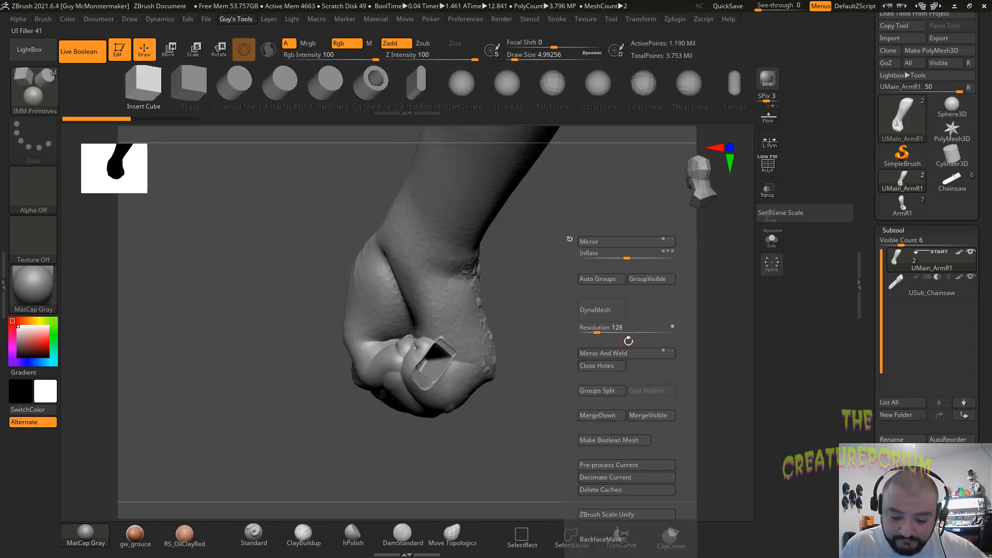
left_click(637, 441)
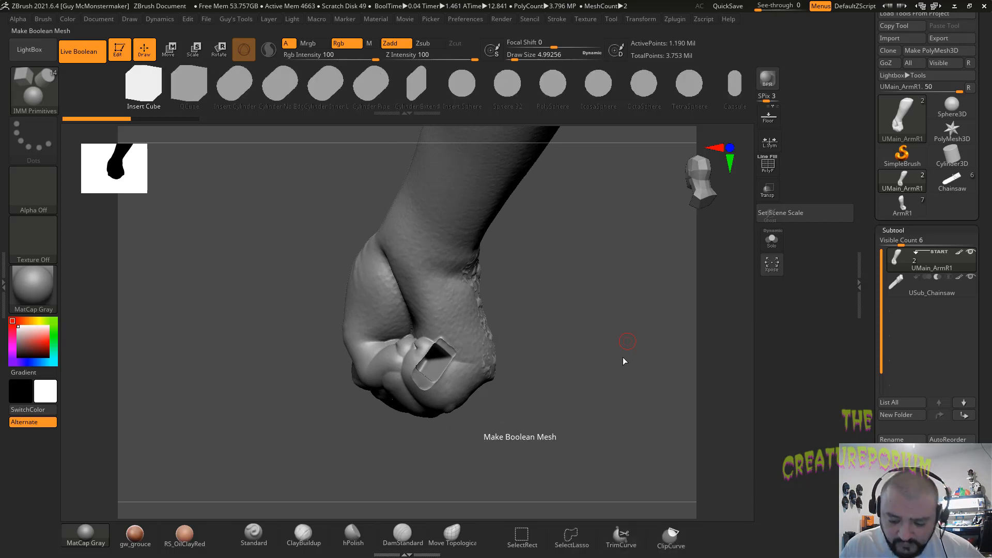
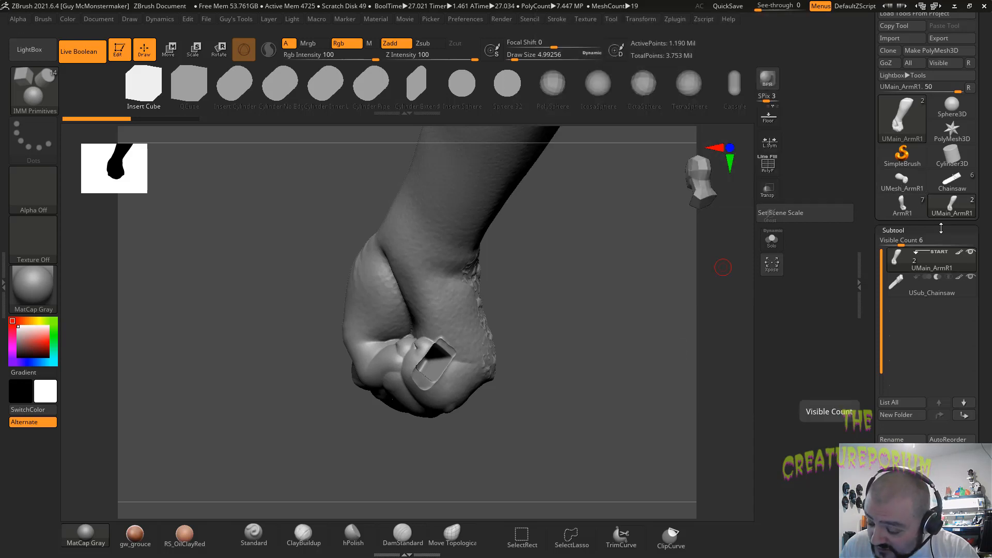
Step: Switch back to the ArmR1 tool and delete its ArmR1 and Chainsaw subtools
mouse_move(925, 213)
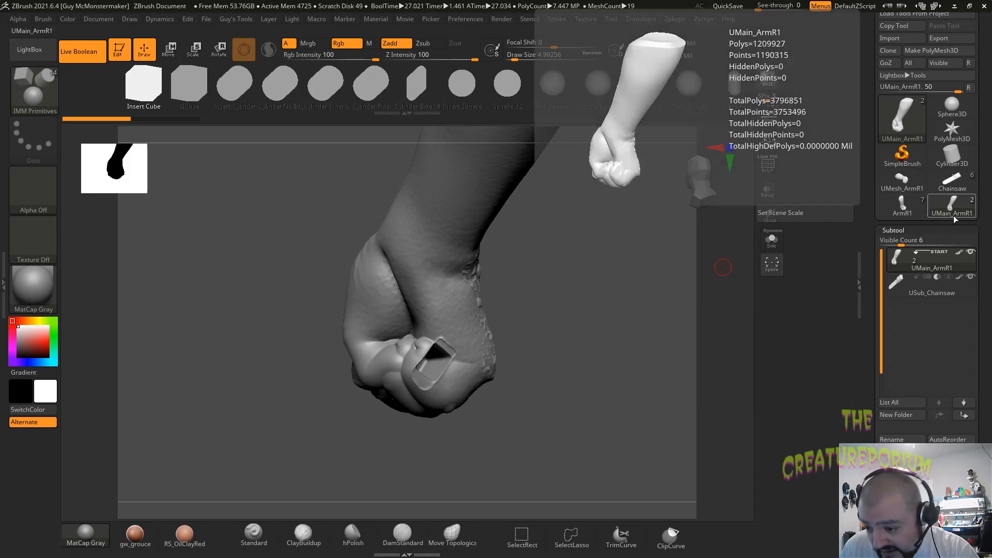
left_click(912, 210)
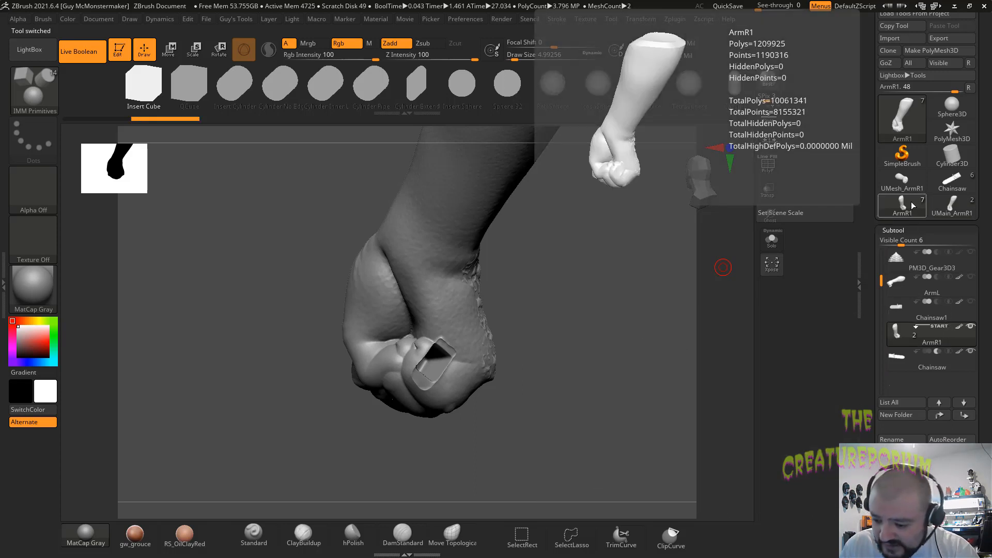
mouse_move(898, 336)
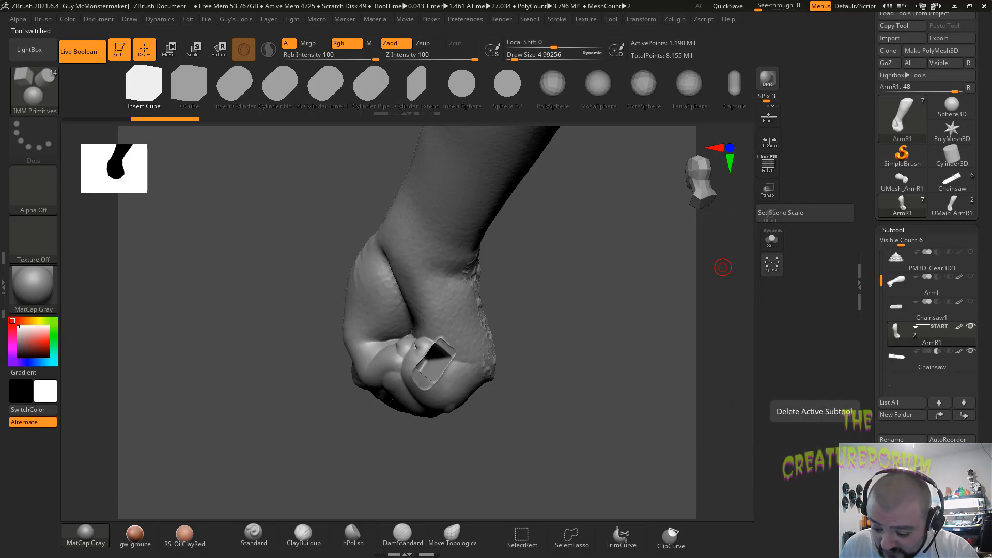
left_click(898, 514)
left_click(806, 537)
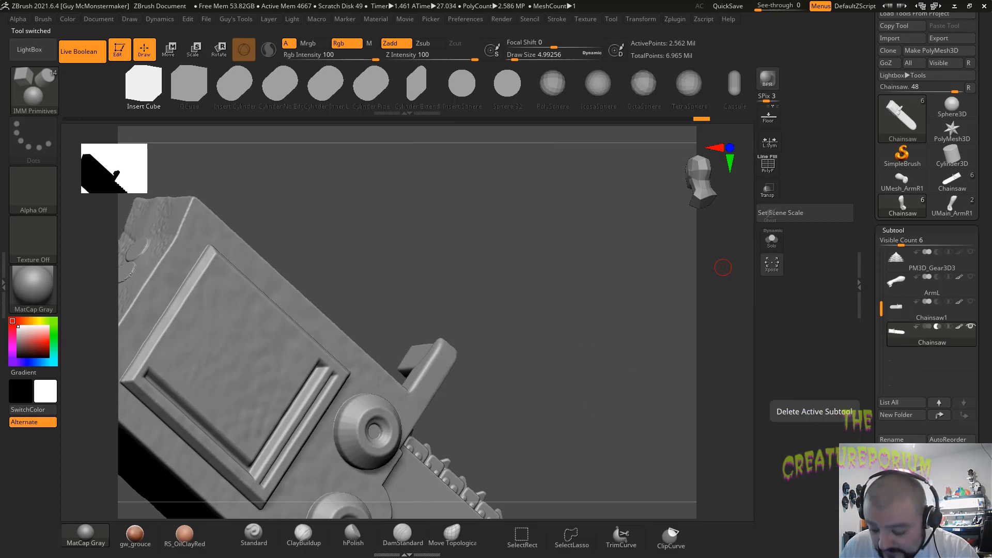
left_click(898, 514)
left_click(806, 537)
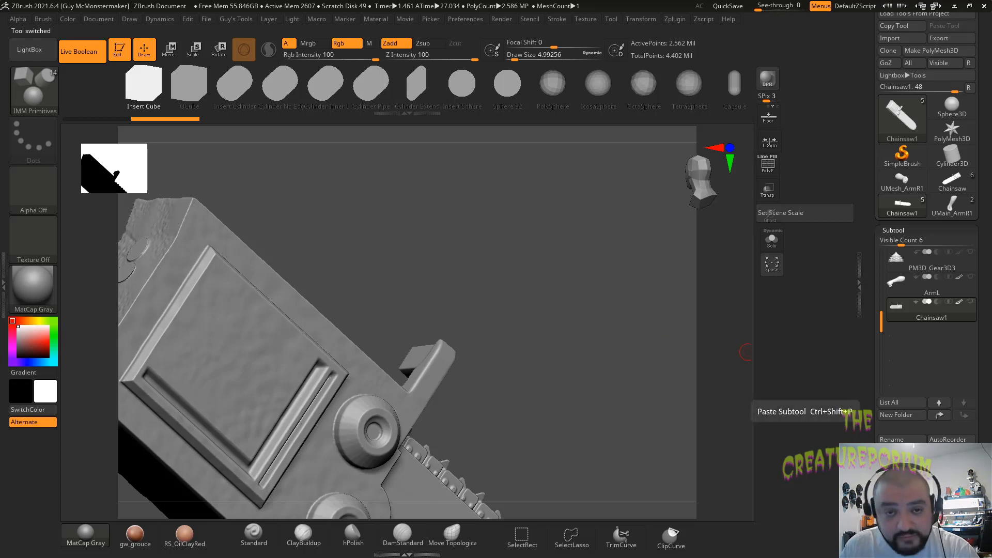
Step: Append the UMesh_ArmR1 boolean result to the bust's subtools, select it and check the handle cut in the fist
left_click(952, 490)
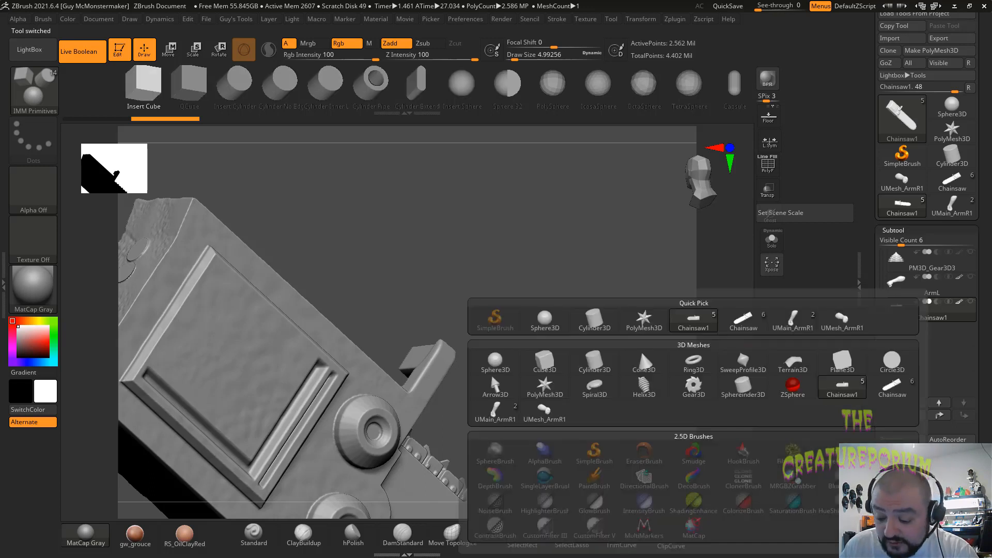
left_click(837, 323)
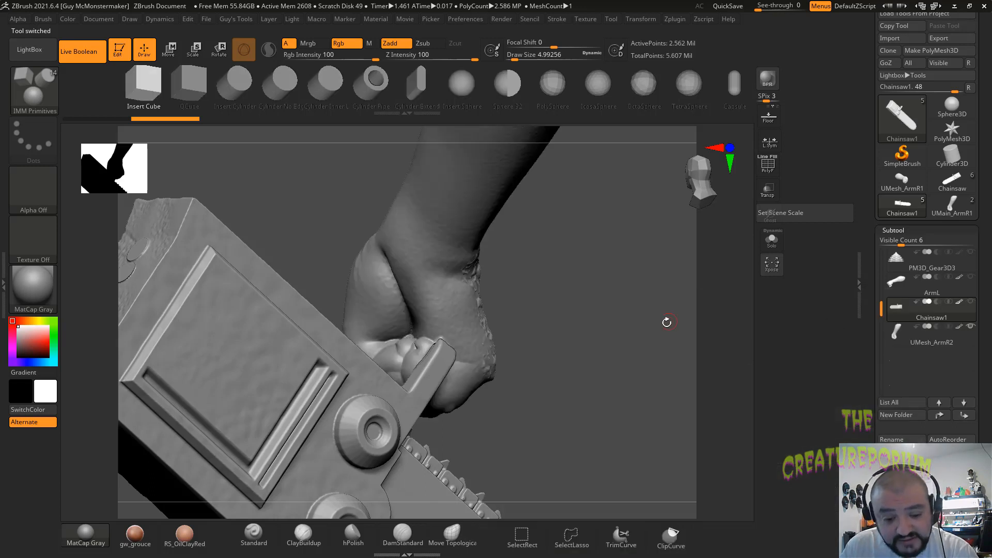
left_click_drag(613, 350, 607, 361, "shift")
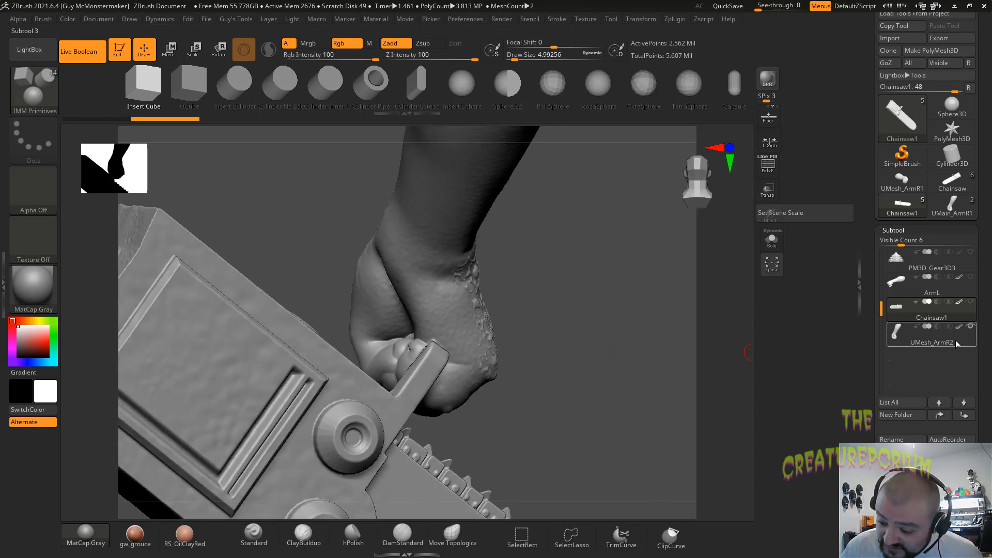
left_click(957, 343)
left_click_drag(622, 408, 646, 374)
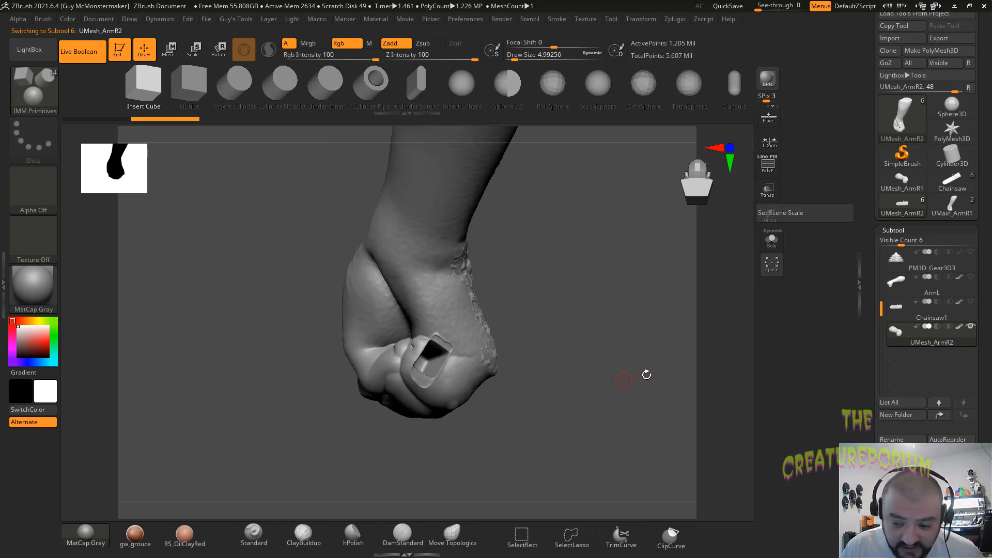
left_click(772, 170)
left_click(771, 170)
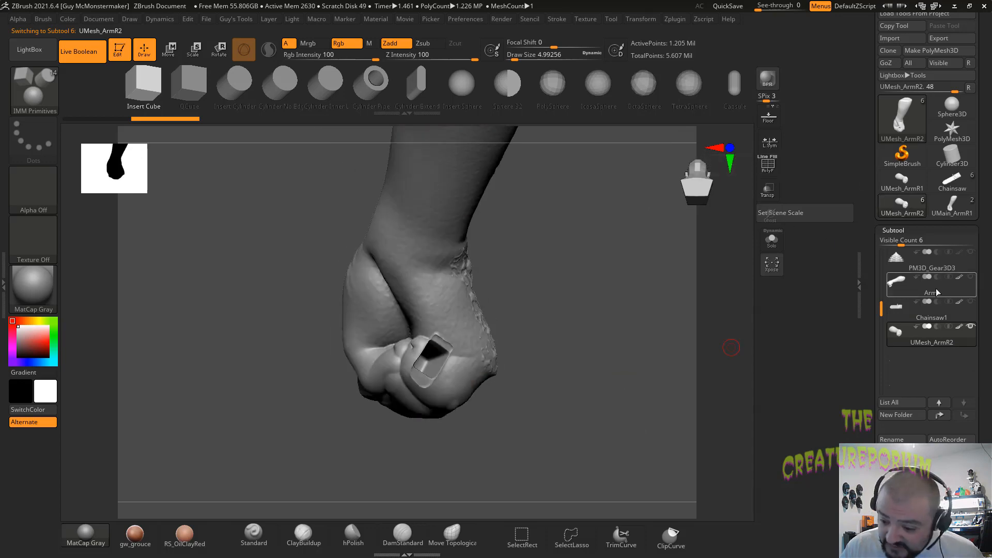
Step: Check the appended arm against Chainsaw1, select the arm subtool and rename it ArmR
left_click(934, 316)
left_click_drag(639, 371, 634, 329)
left_click_drag(636, 254, 641, 444)
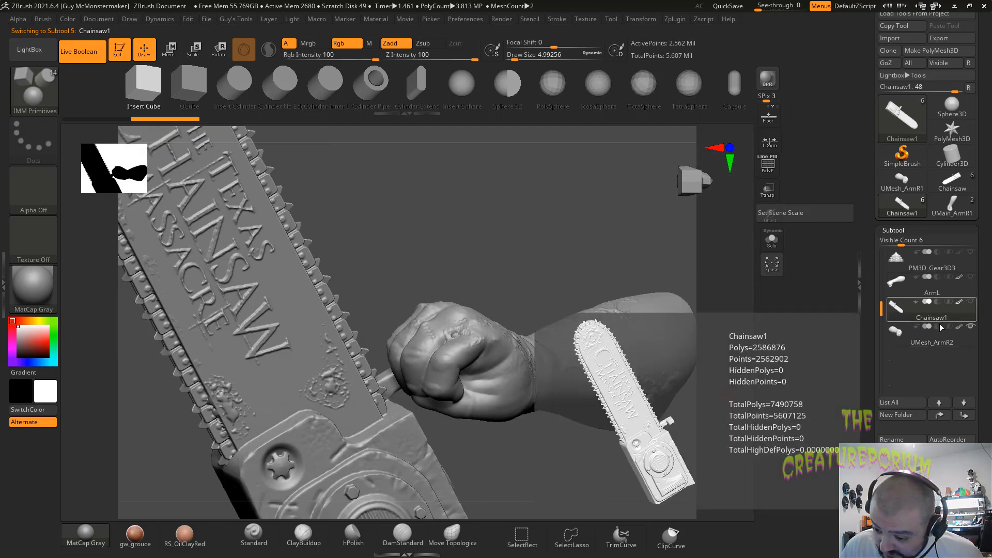
left_click(940, 340)
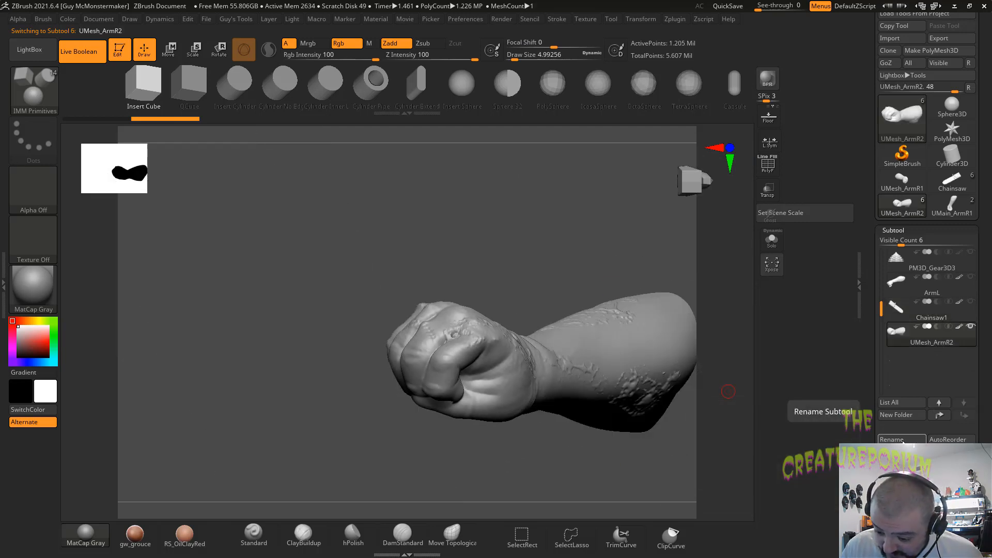
left_click(902, 440)
type("Ar")
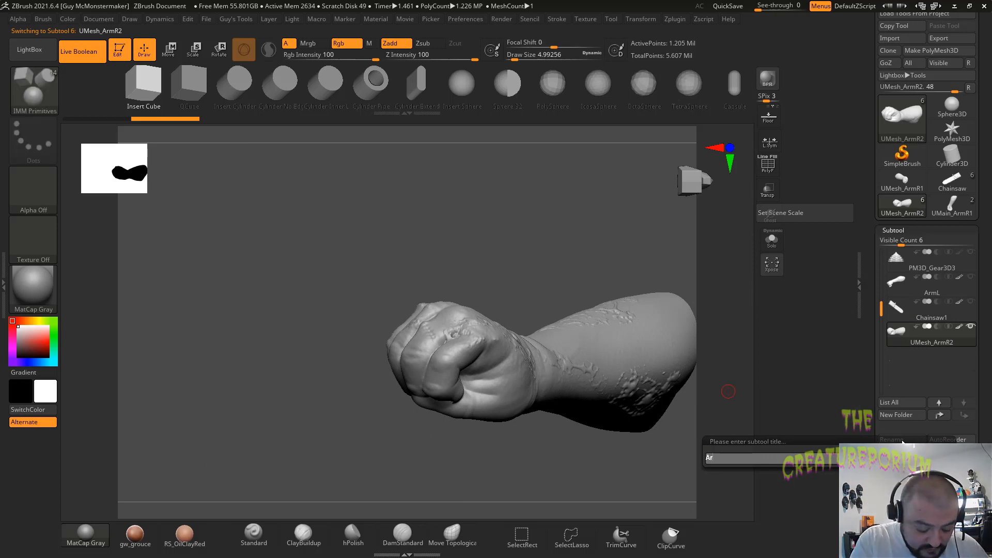
type("mR")
key("Return")
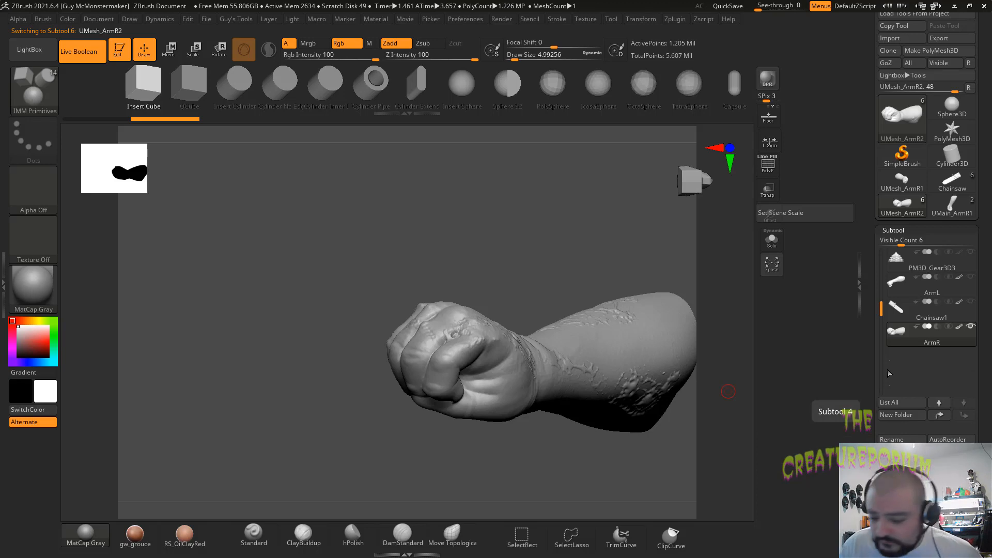
Step: Move ArmR above ArmL in the subtool order, make ArmL the active subtool and hide ArmR
key("Up")
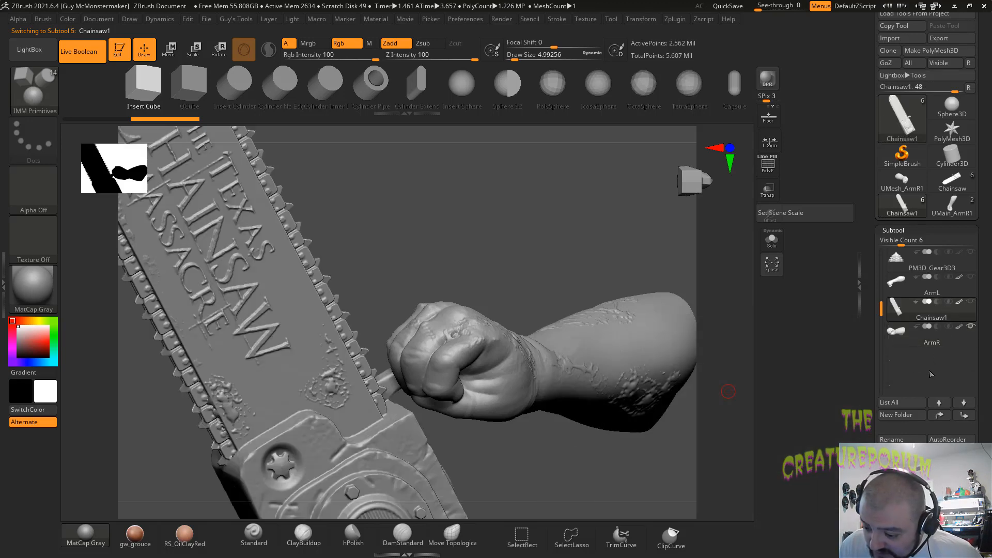
left_click_drag(615, 485, 672, 409)
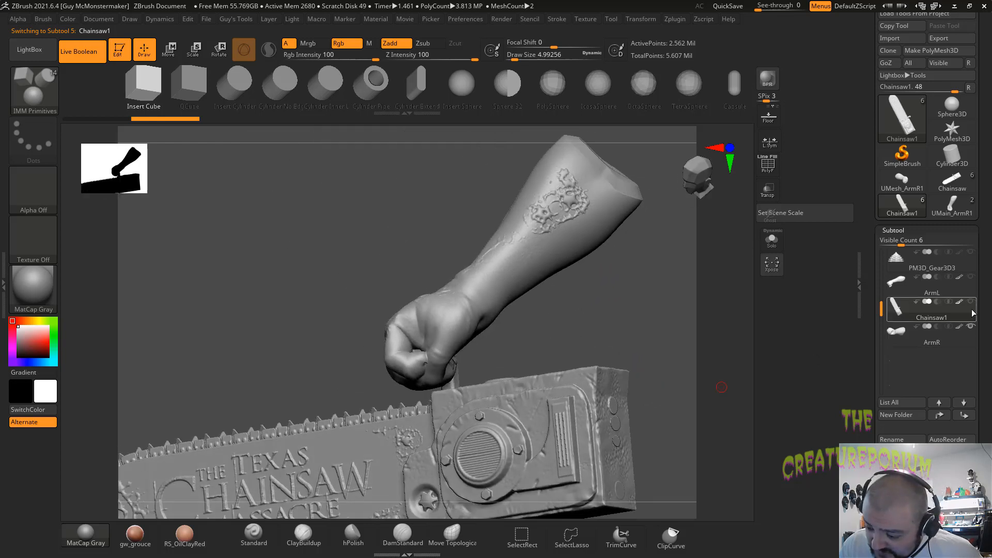
left_click_drag(945, 339, 939, 270)
left_click(944, 317)
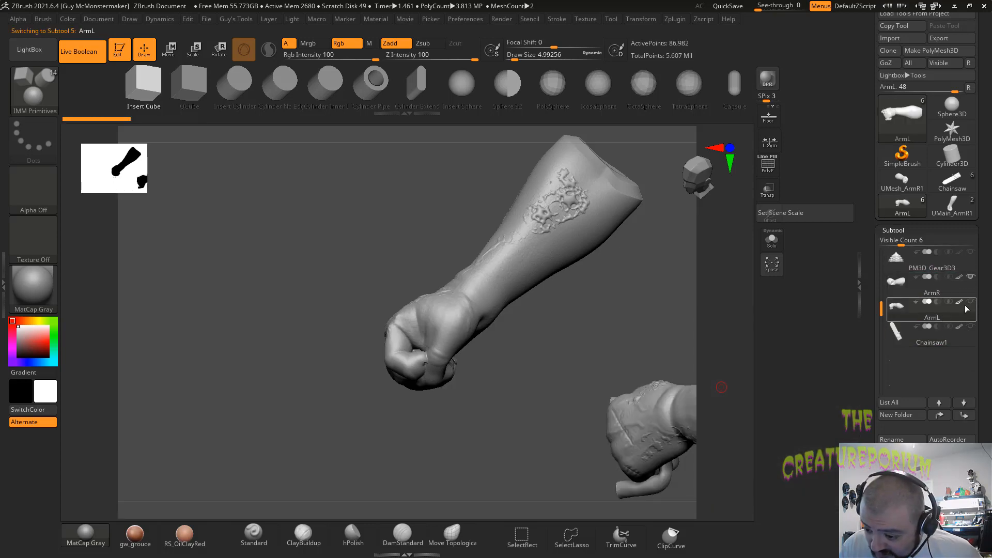
left_click_drag(536, 396, 546, 398)
left_click(972, 278)
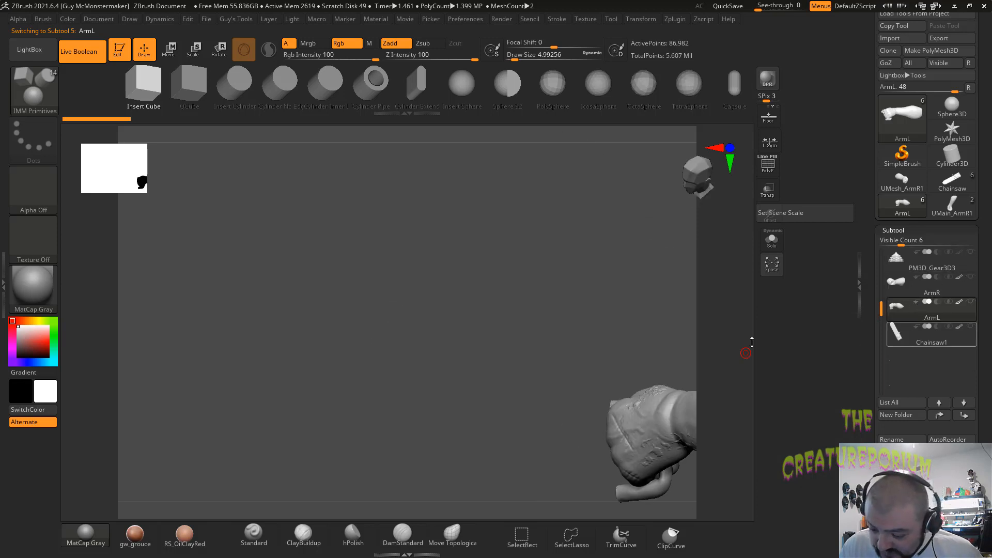
Step: Remesh ArmL at a higher resolution and inspect the cut handle ends around the fist
left_click_drag(472, 275, 466, 223)
left_click_drag(610, 233, 727, 240, "alt")
left_click_drag(728, 241, 563, 249)
key("space")
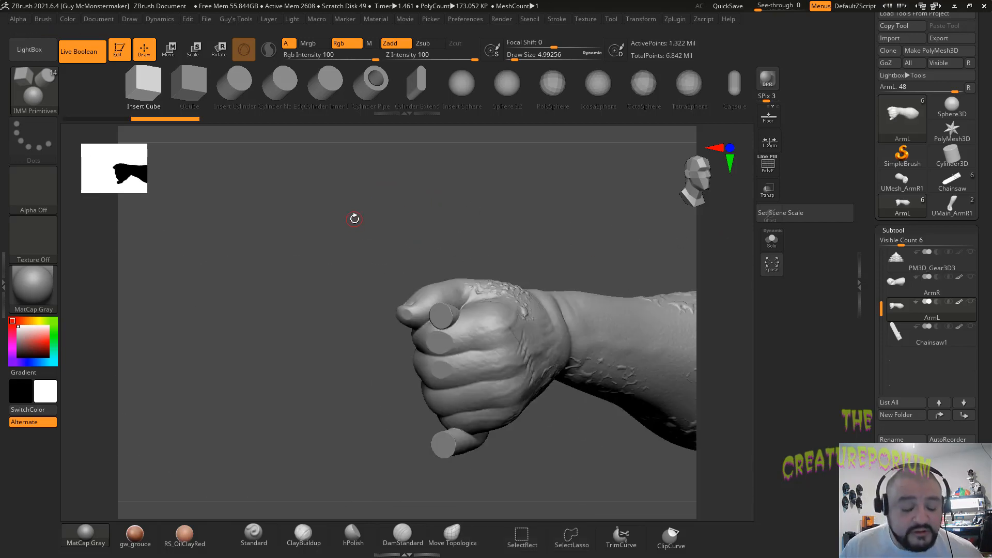
mouse_move(354, 219)
left_mouse_down()
mouse_move(373, 217)
mouse_move(343, 221)
mouse_move(359, 227)
left_mouse_up()
left_click_drag(434, 236, 408, 290)
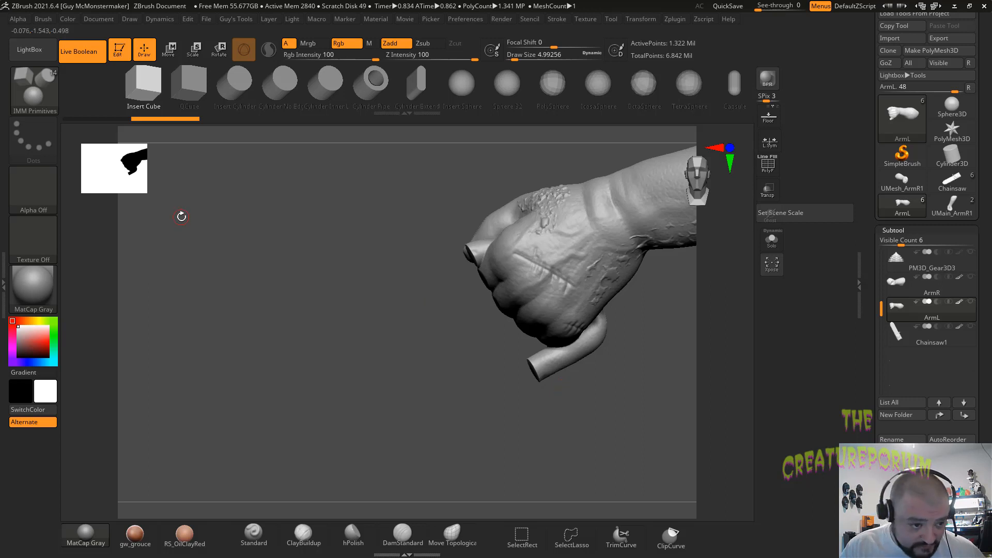
Step: Insert a cylinder with Insert Cylinder on the flat handle end between the left thumb and index finger
left_click(232, 92)
left_click_drag(290, 227, 490, 335)
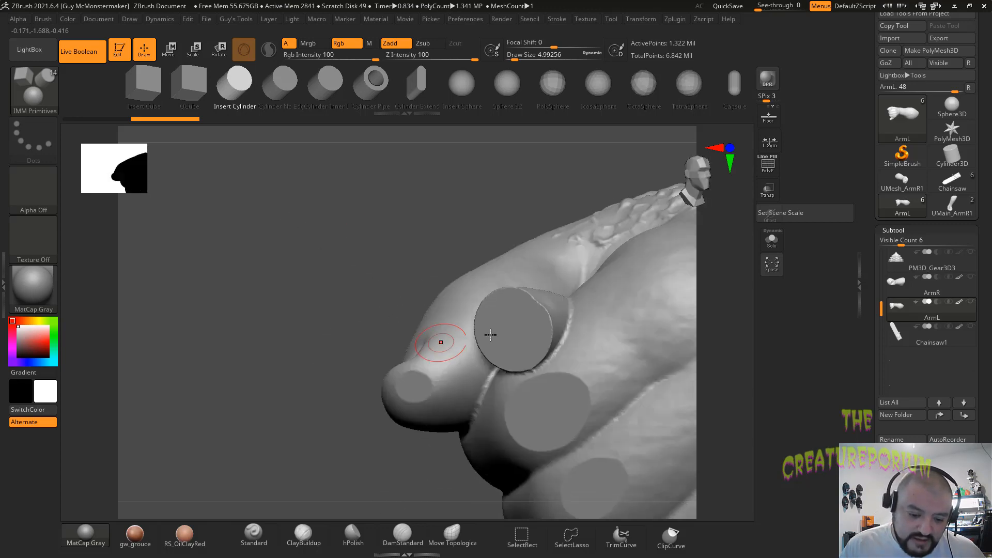
left_click_drag(321, 266, 331, 264)
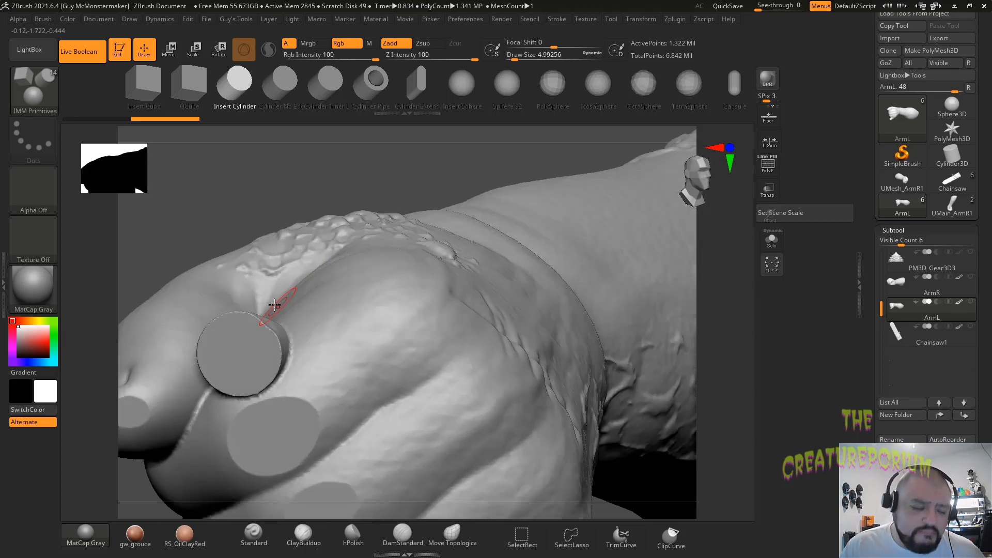
left_click_drag(191, 209, 359, 189)
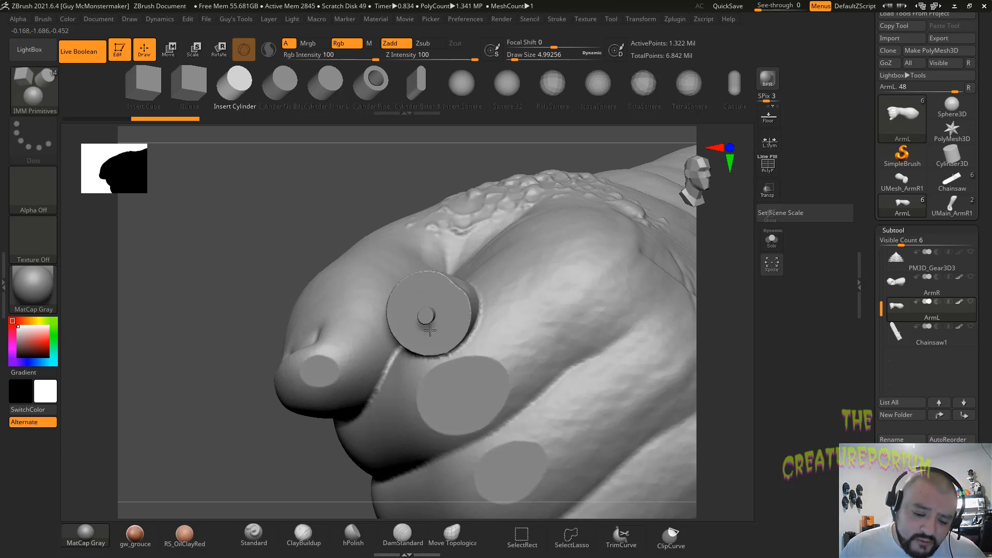
left_click_drag(430, 330, 436, 351)
left_click_drag(246, 228, 331, 230)
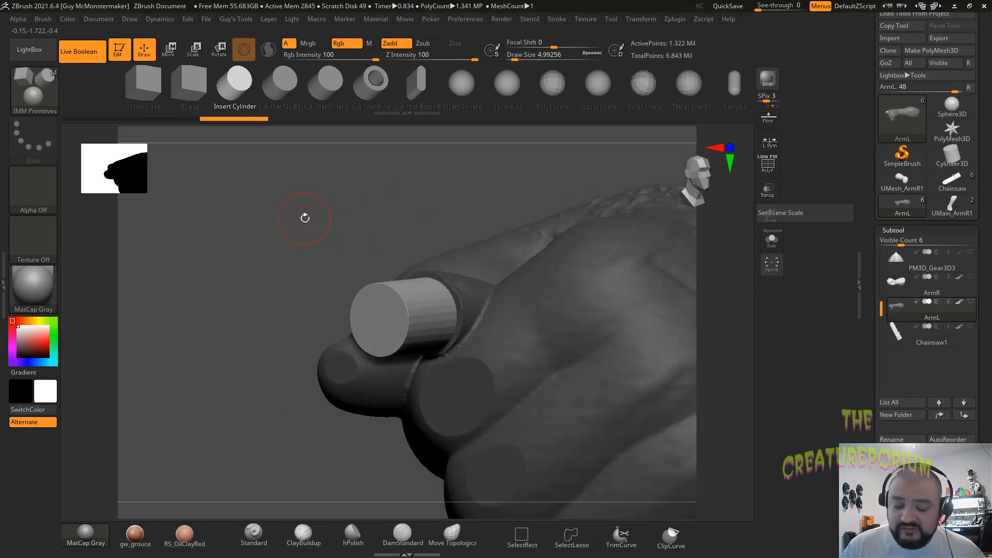
left_click_drag(296, 219, 287, 222)
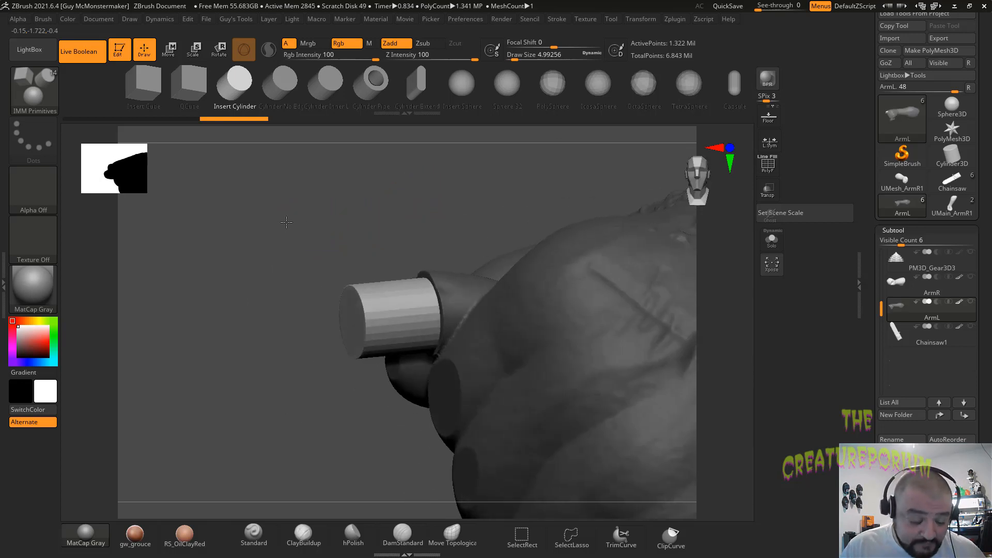
Step: Adjust the inserted cylinder with the gizmo so it forms a long peg running out along the handle's axis
left_click(170, 55)
left_click_drag(274, 264, 263, 256)
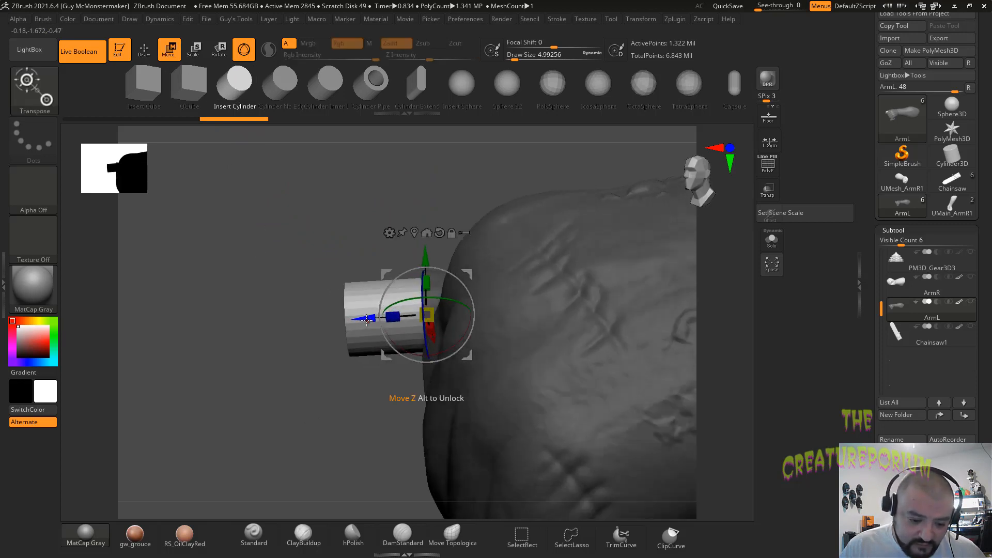
mouse_move(367, 321)
left_mouse_down()
mouse_move(312, 317)
mouse_move(374, 320)
left_mouse_up()
key("ctrl+z")
left_click_drag(353, 253, 403, 331)
left_click_drag(362, 380, 584, 395)
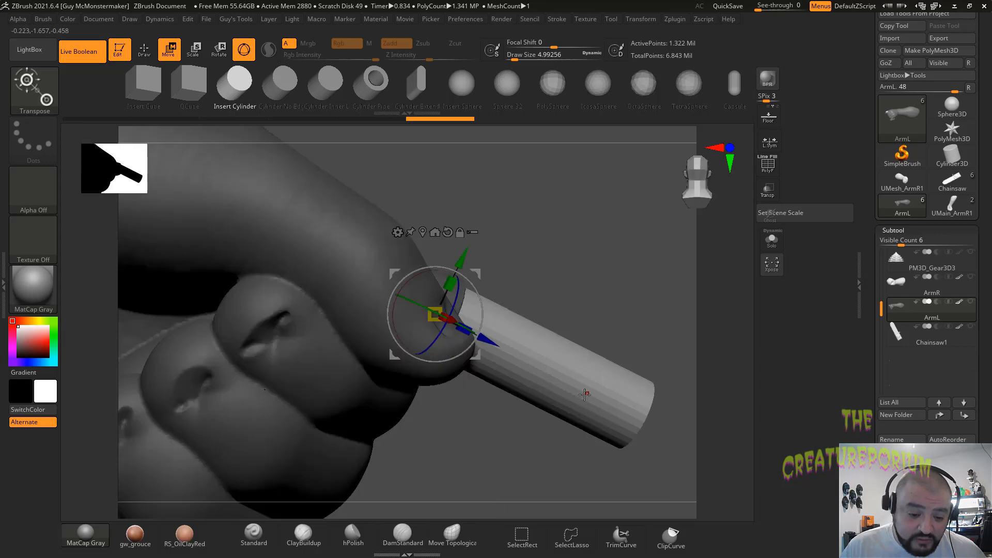
Step: Duplicate the cylinder onto the lower handle end below the little finger and align it with that end's axis
left_click_drag(539, 445, 334, 288)
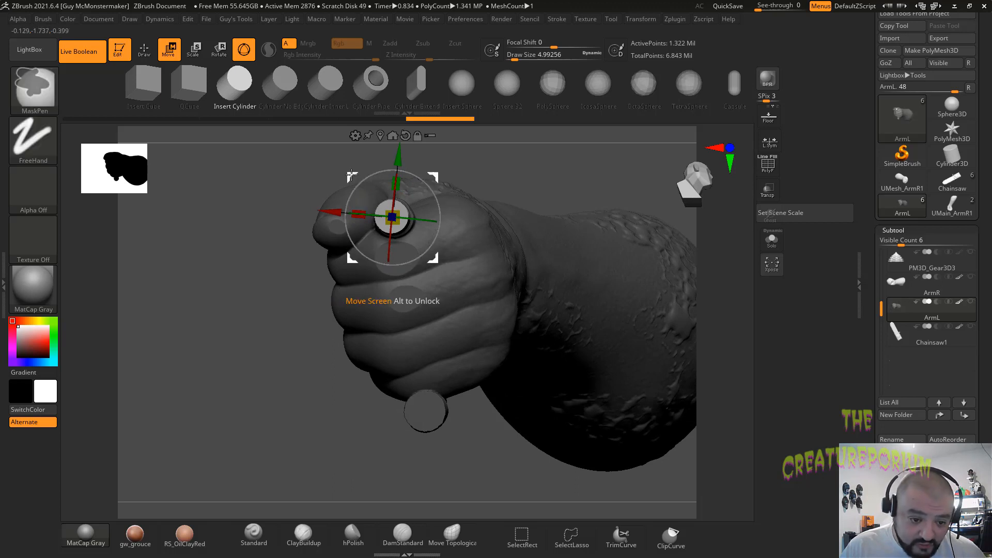
left_click_drag(352, 176, 383, 368, "ctrl")
mouse_move(310, 383)
left_mouse_down()
mouse_move(264, 386)
mouse_move(222, 373)
mouse_move(272, 391)
mouse_move(466, 373)
mouse_move(397, 338)
mouse_move(450, 315)
left_mouse_up()
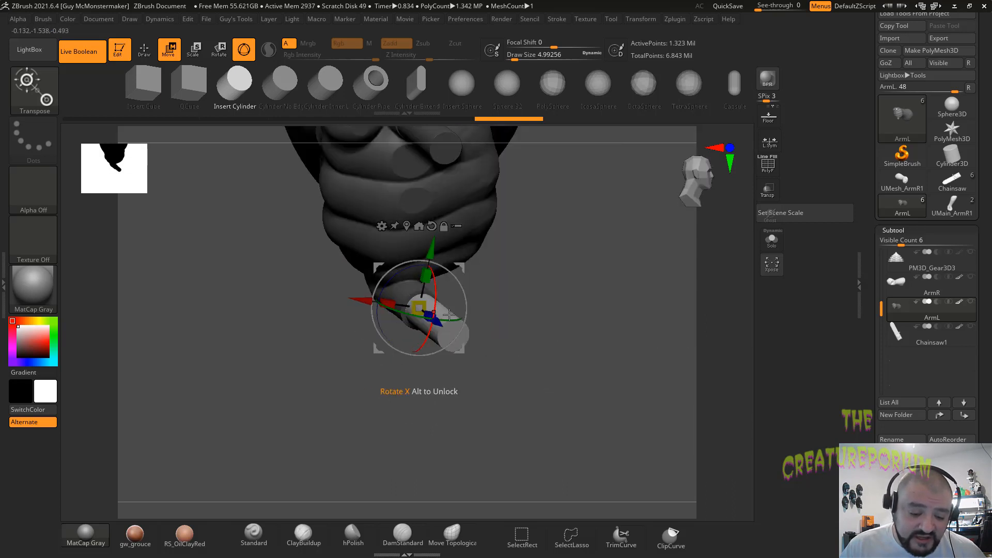
left_click_drag(576, 327, 399, 247)
left_click_drag(269, 329, 254, 344)
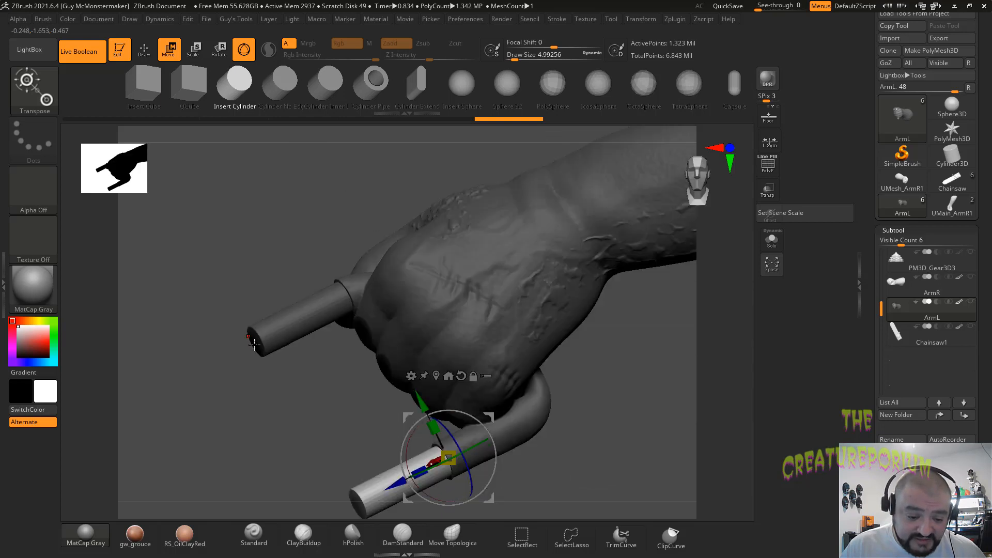
left_click_drag(350, 412, 407, 327)
left_click_drag(602, 369, 561, 407)
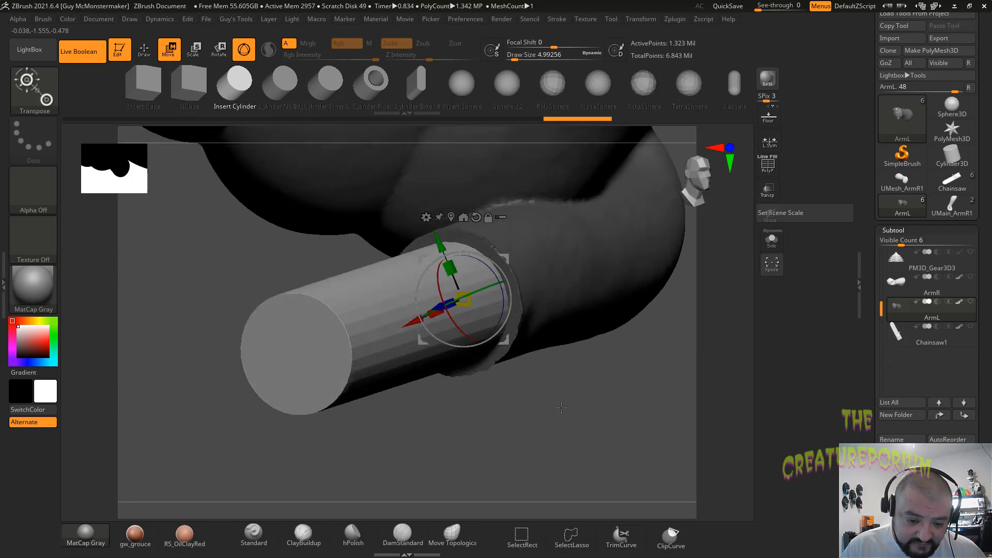
left_click_drag(438, 241, 437, 243)
mouse_move(572, 414)
left_mouse_down()
mouse_move(598, 362)
mouse_move(586, 397)
mouse_move(581, 366)
left_mouse_up()
Step: Return to Draw mode, clear the mask on ArmL and remesh it to fuse the two cylinders with the handle
key("q")
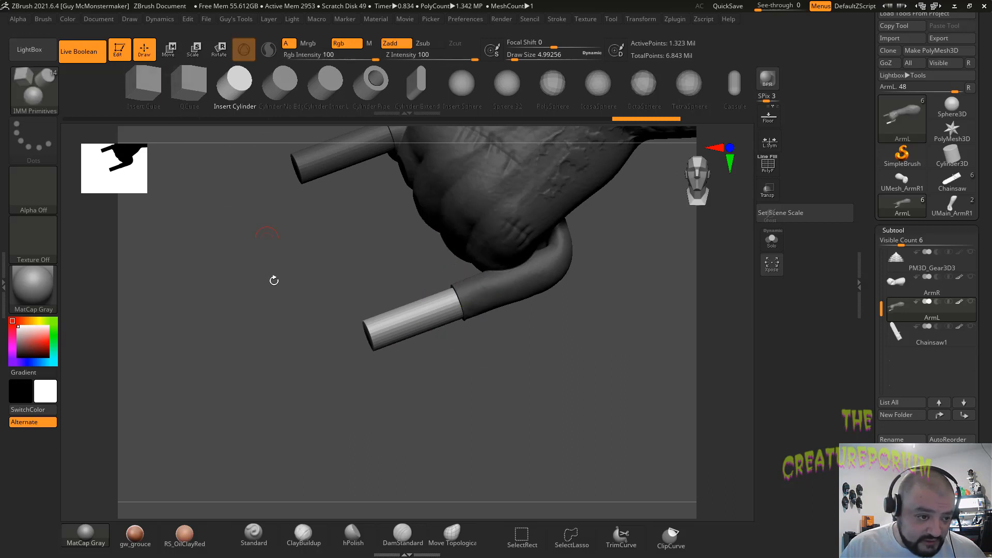
left_click_drag(300, 247, 314, 337)
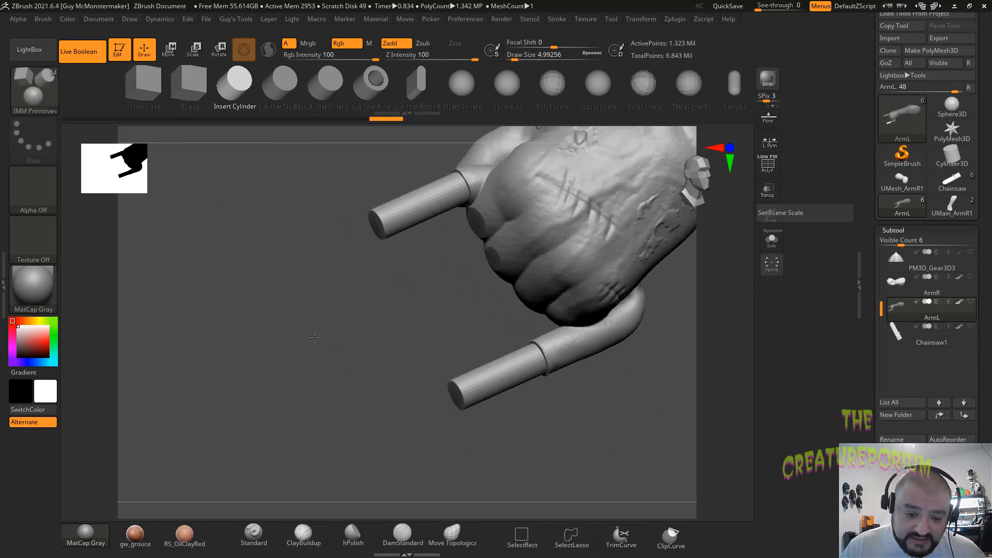
left_click_drag(405, 284, 236, 443, "ctrl")
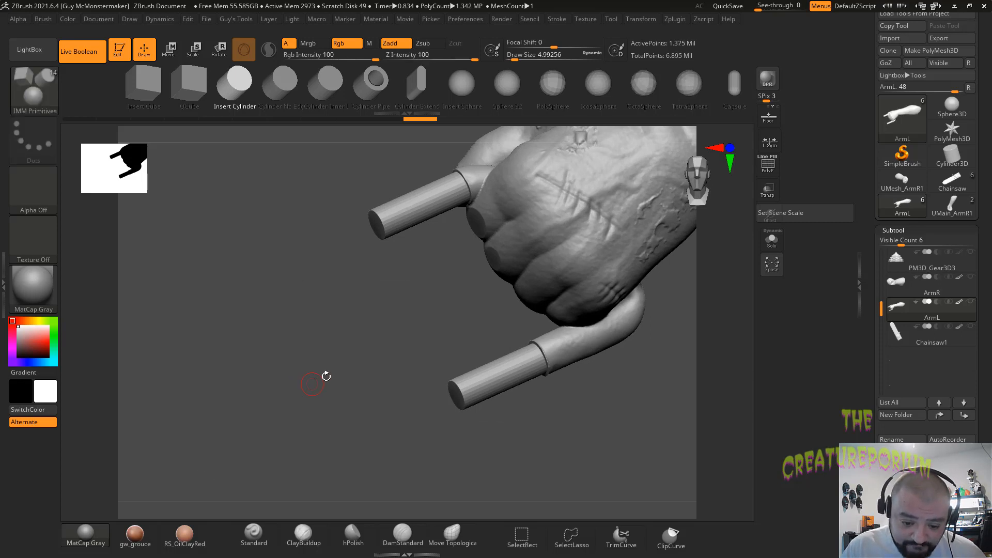
Step: Duplicate the ArmL subtool and move the copy below Chainsaw1 in the subtool list
left_click_drag(379, 365, 626, 381)
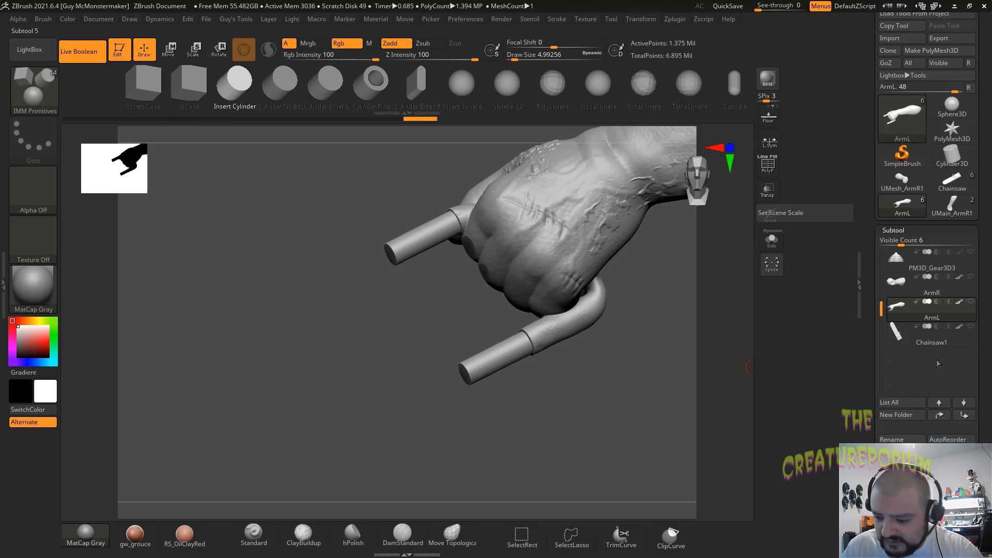
left_click(933, 338)
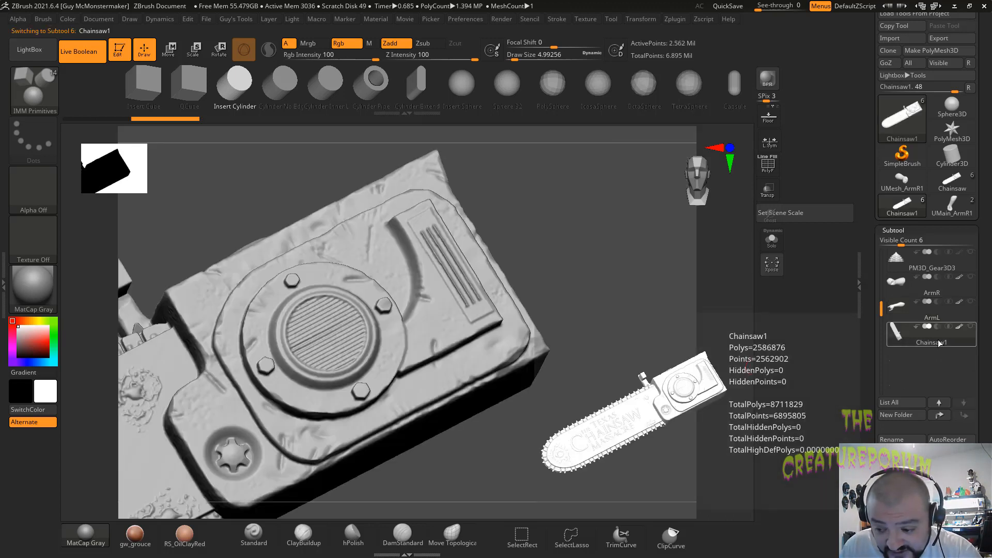
left_click(943, 318)
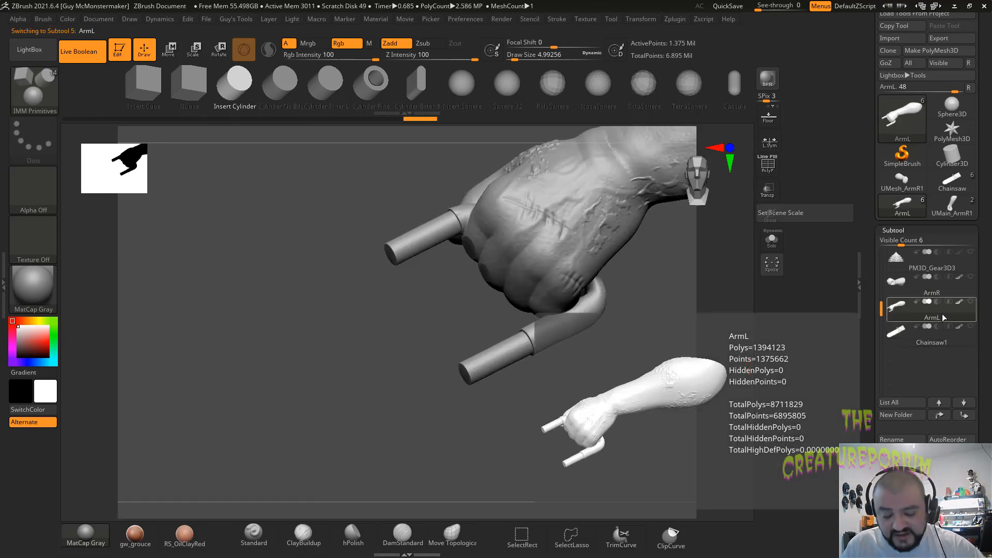
key("ctrl+shift+d")
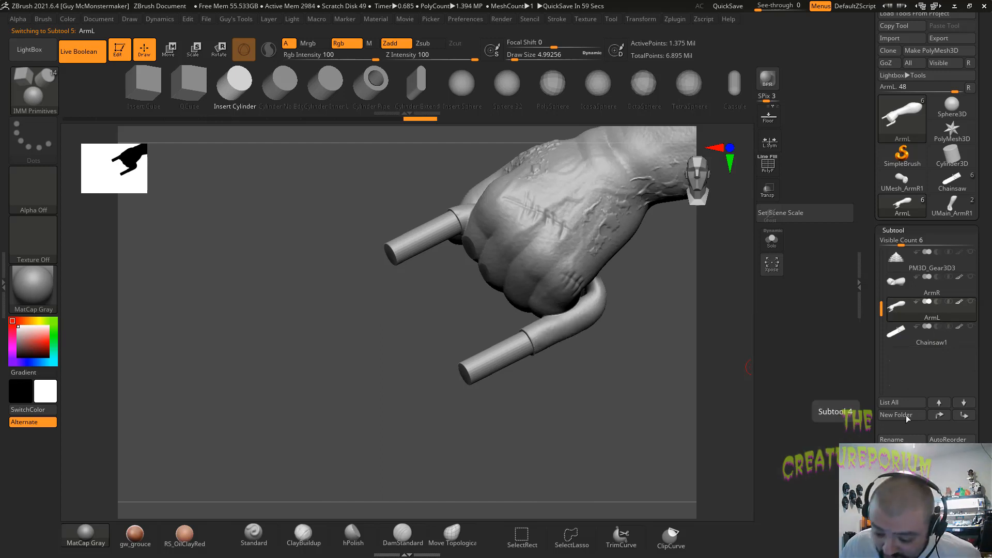
mouse_move(944, 343)
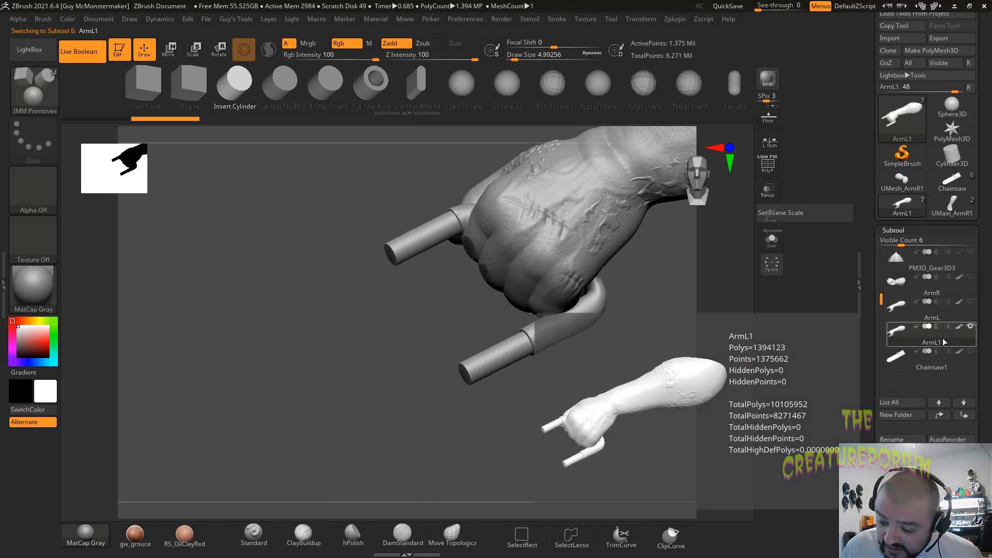
left_click_drag(943, 342, 935, 384)
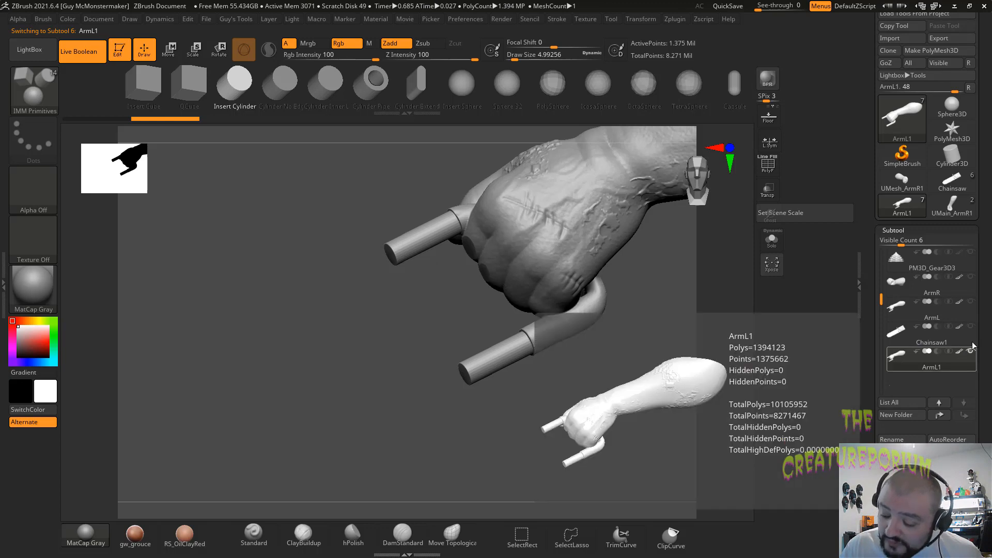
Step: Show Chainsaw1 and ArmL together and use transparency to check how far the handle pegs reach into the chainsaw body
left_click(971, 326)
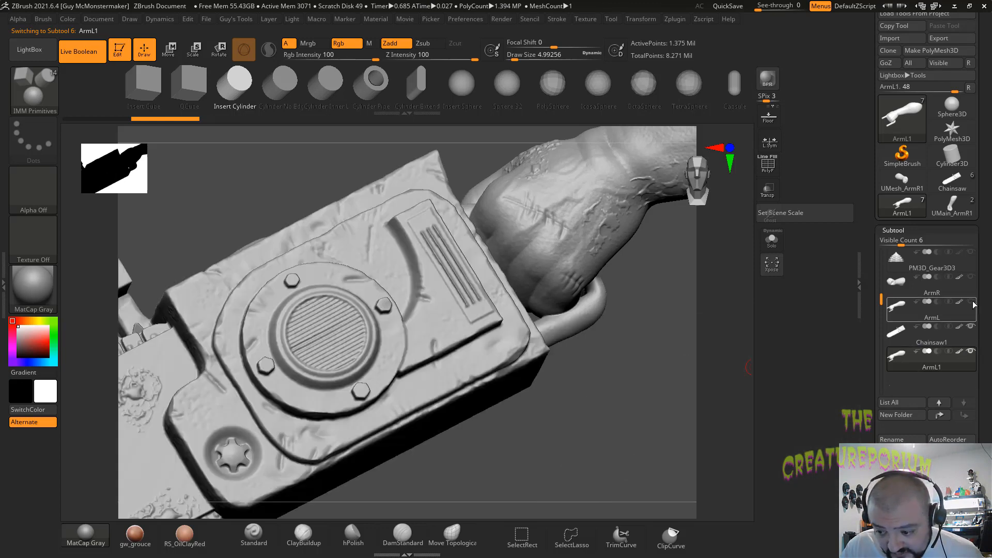
left_click_drag(640, 398, 632, 426)
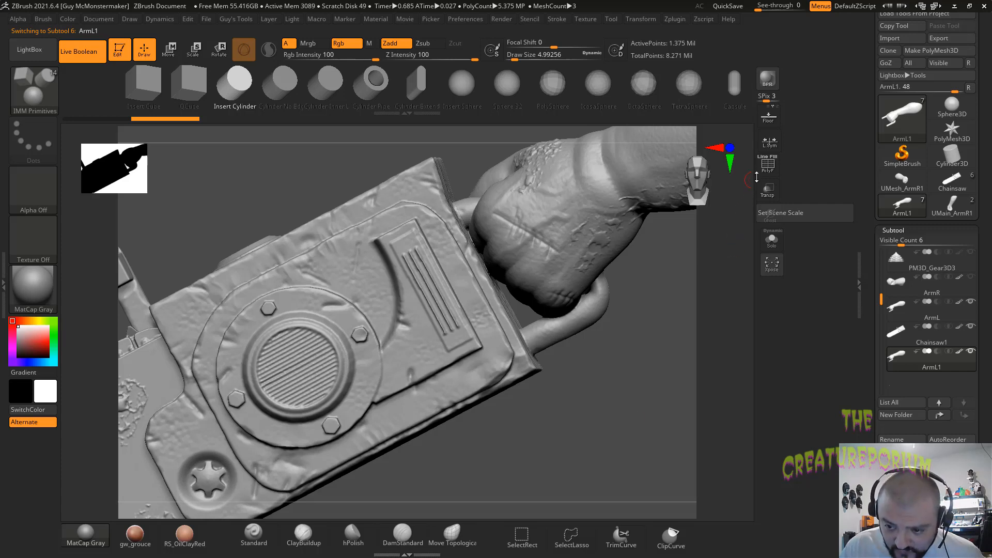
left_click_drag(632, 351, 543, 305)
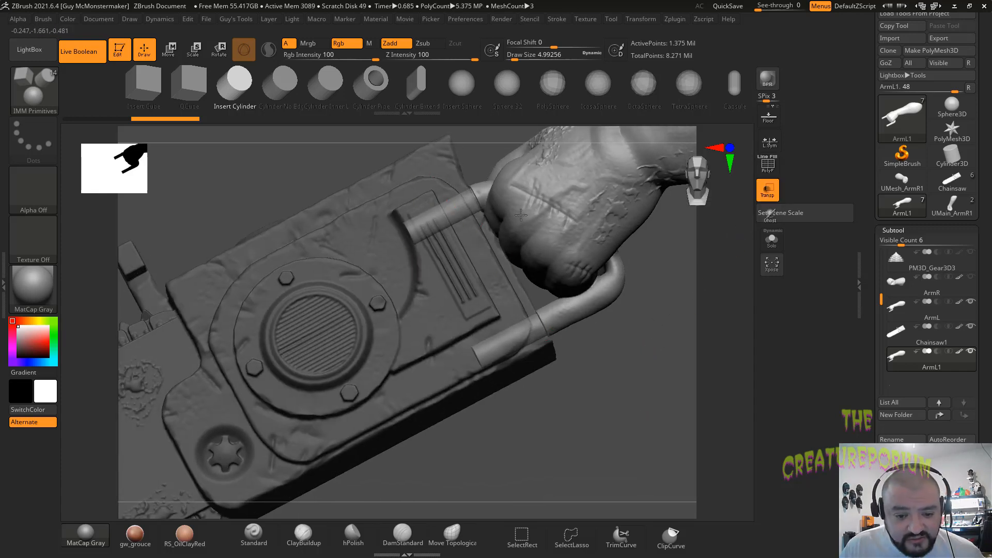
left_click_drag(640, 387, 551, 321)
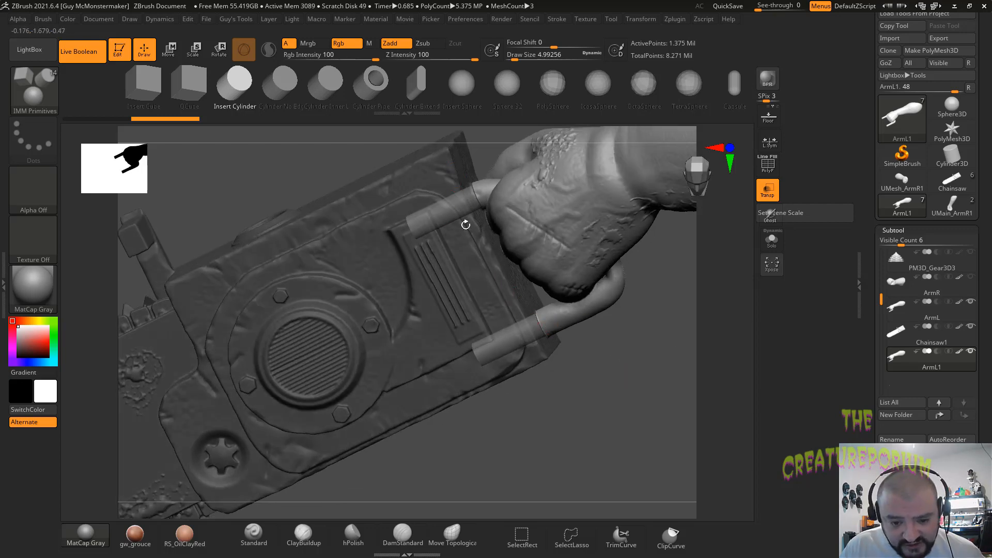
left_click_drag(652, 437, 649, 426)
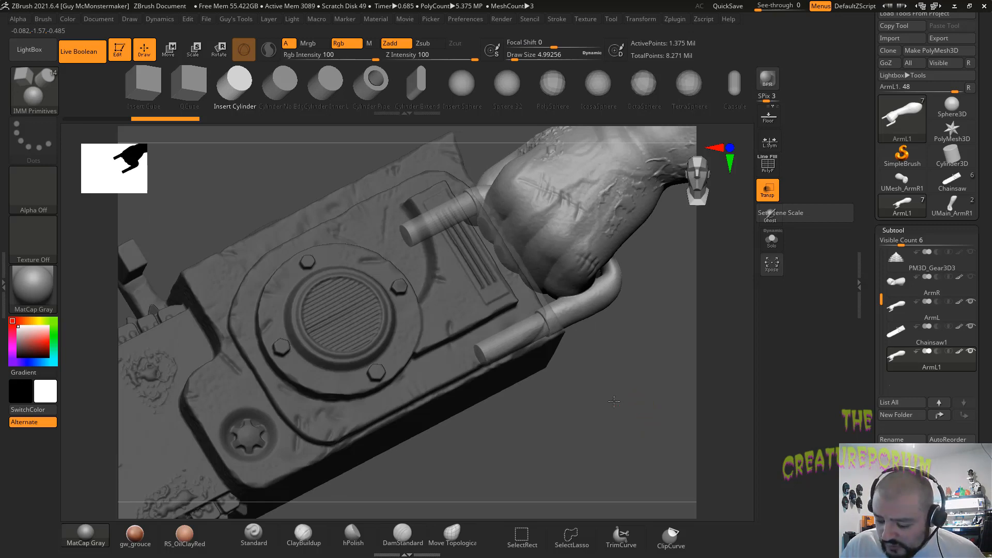
left_click_drag(614, 401, 612, 405)
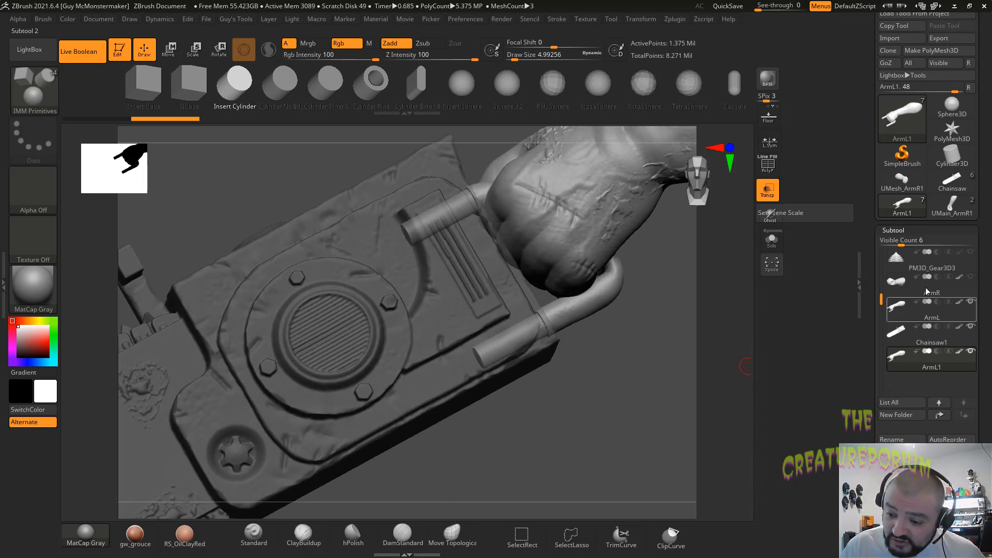
left_click(768, 191)
Step: Mark Chainsaw1 as the start group and set the ArmL1 copy to Boolean subtraction
left_click_drag(657, 383, 367, 401)
left_click_drag(305, 366, 140, 370, "alt")
left_click_drag(173, 368, 201, 373)
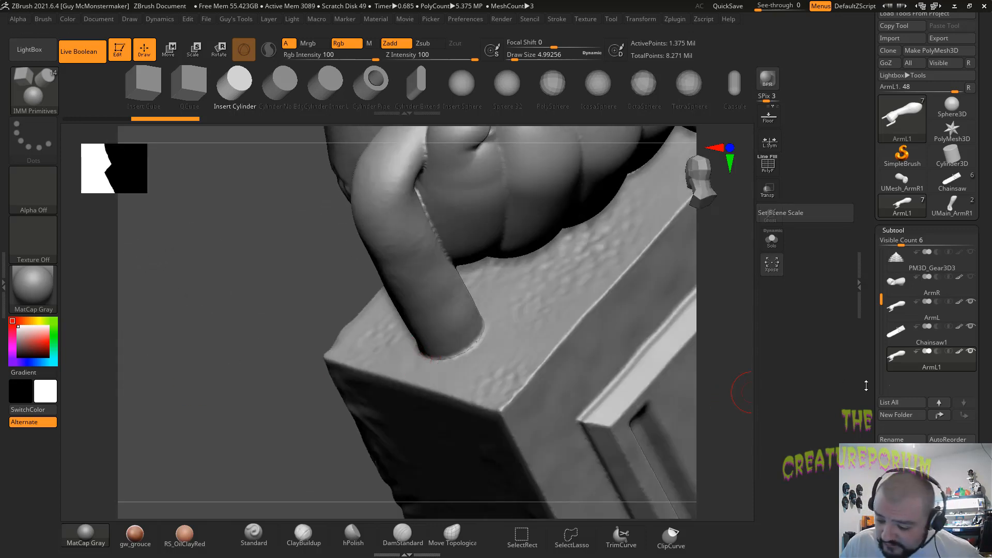
left_click(922, 334)
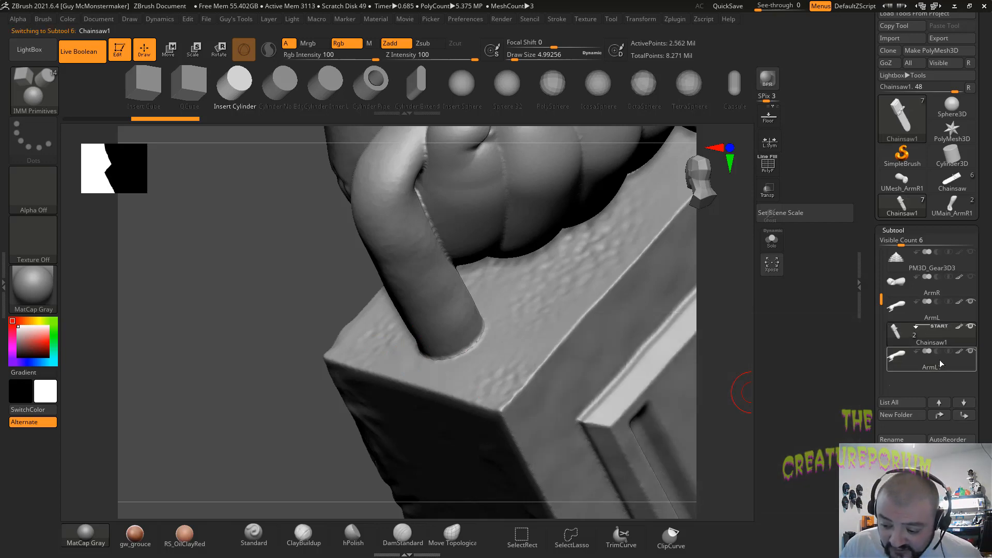
mouse_move(940, 364)
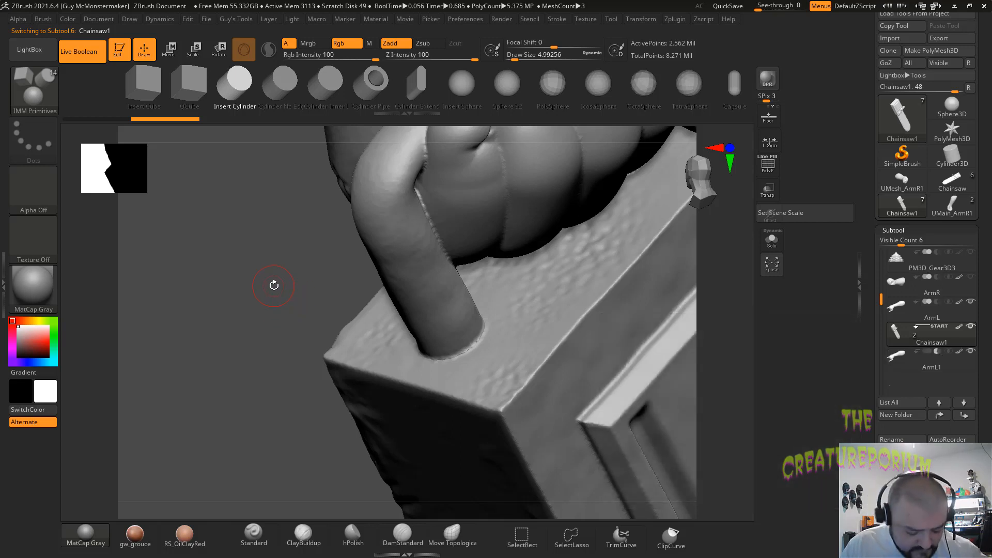
Step: Try to inflate the Chainsaw1 subtool by 1.2
key("g")
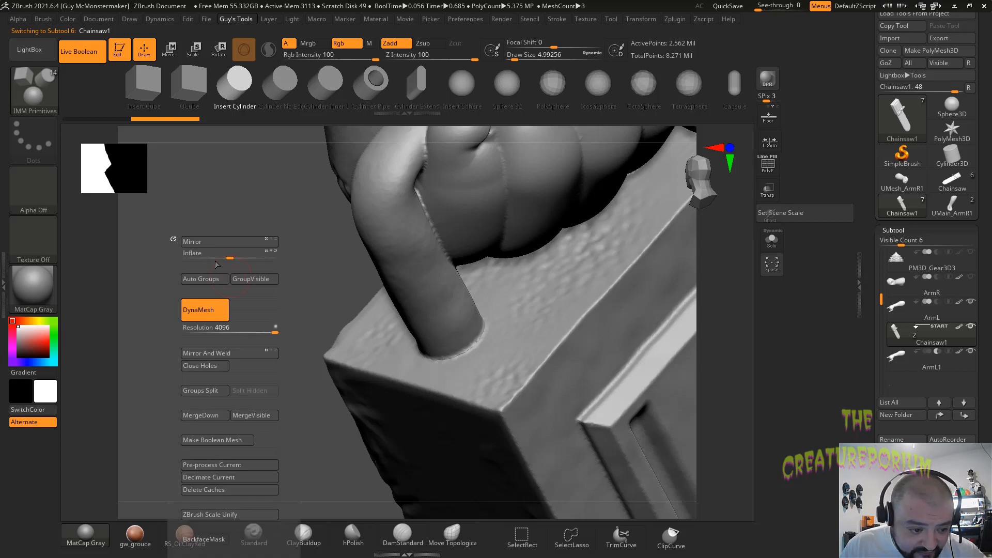
left_click(191, 254)
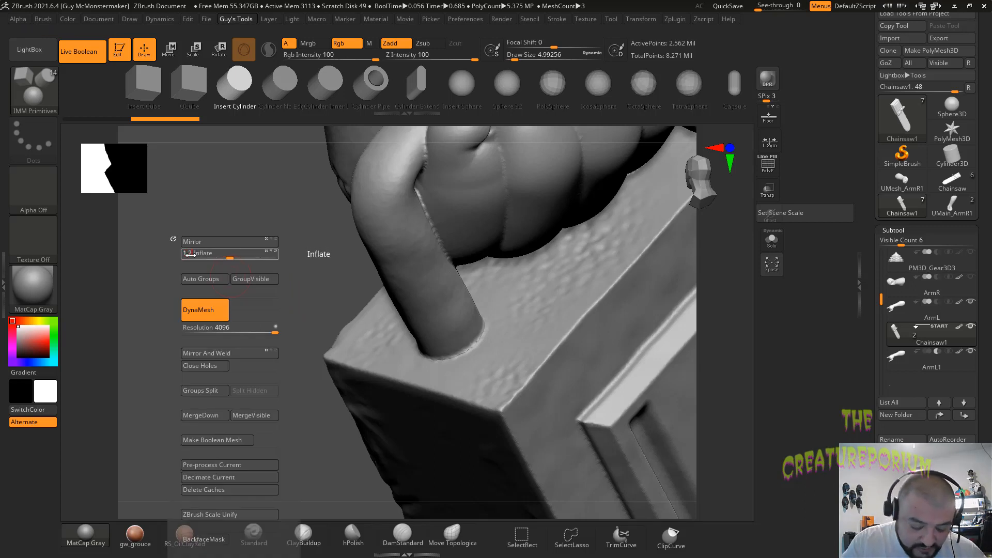
type("1.2")
key("Return")
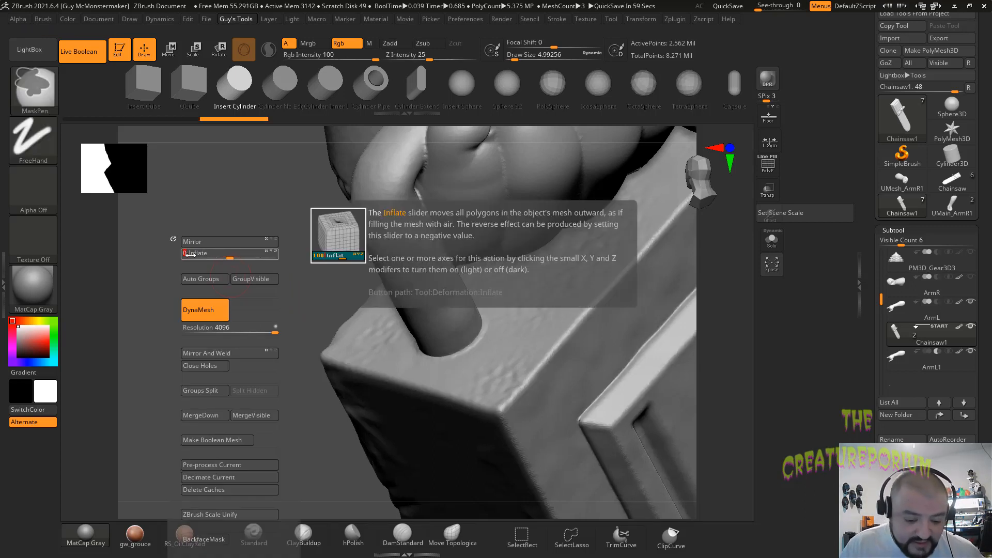
Step: Inflate the ArmL1 subtraction copy slightly to leave clearance around the handle where it enters the chainsaw
left_click(953, 366)
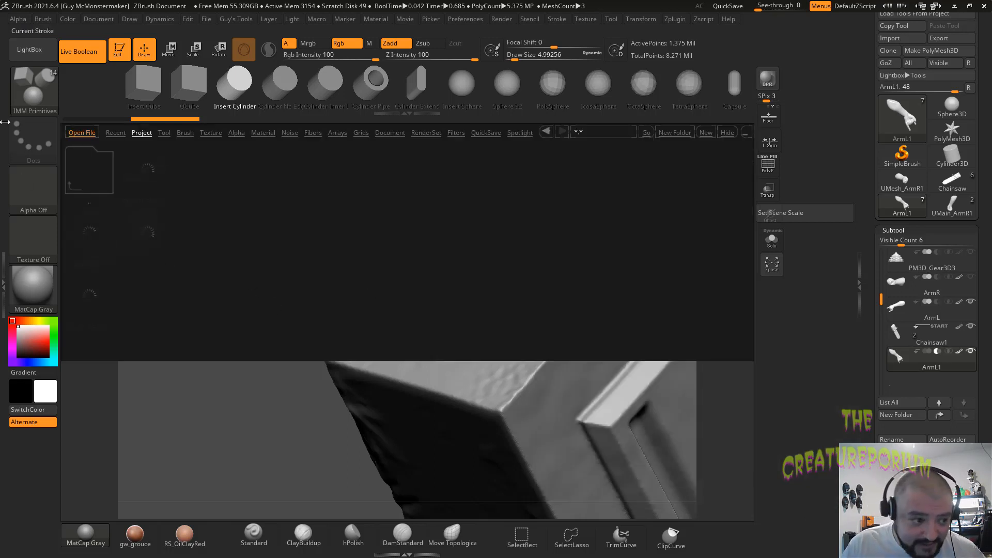
left_click(31, 52)
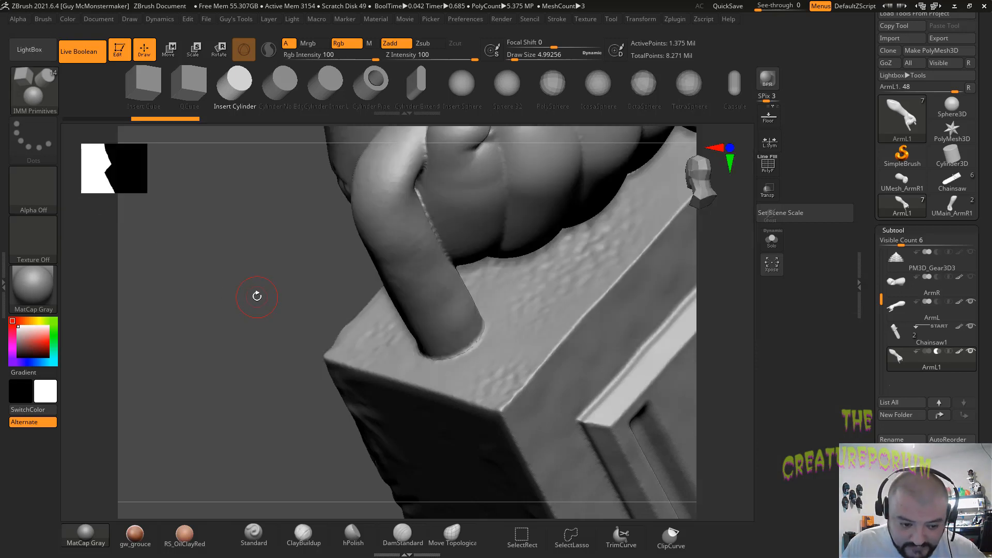
key("1")
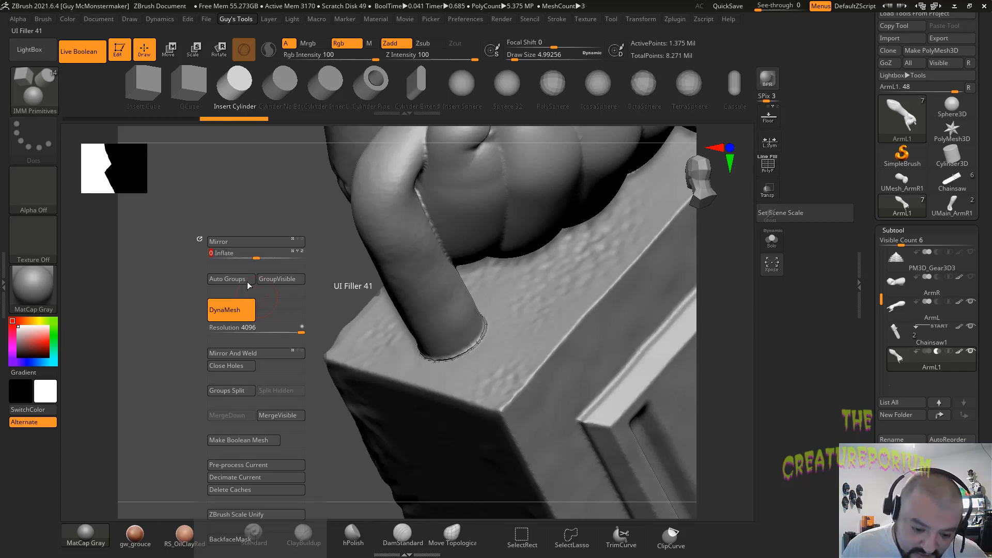
mouse_move(286, 303)
left_mouse_down()
mouse_move(269, 292)
mouse_move(279, 289)
mouse_move(284, 328)
left_mouse_up()
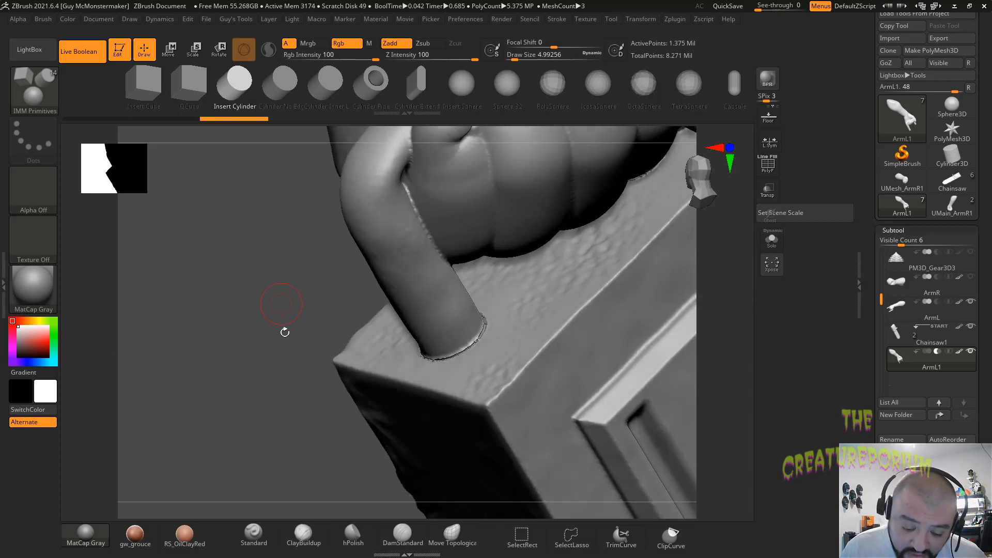
Step: Hide ArmL and examine the peg sockets in the chainsaw's rear face, showing the arm briefly for comparison
left_click(972, 303)
mouse_move(371, 228)
left_mouse_down()
mouse_move(377, 270)
mouse_move(306, 217)
mouse_move(240, 263)
mouse_move(693, 397)
mouse_move(398, 333)
mouse_move(563, 358)
left_mouse_up()
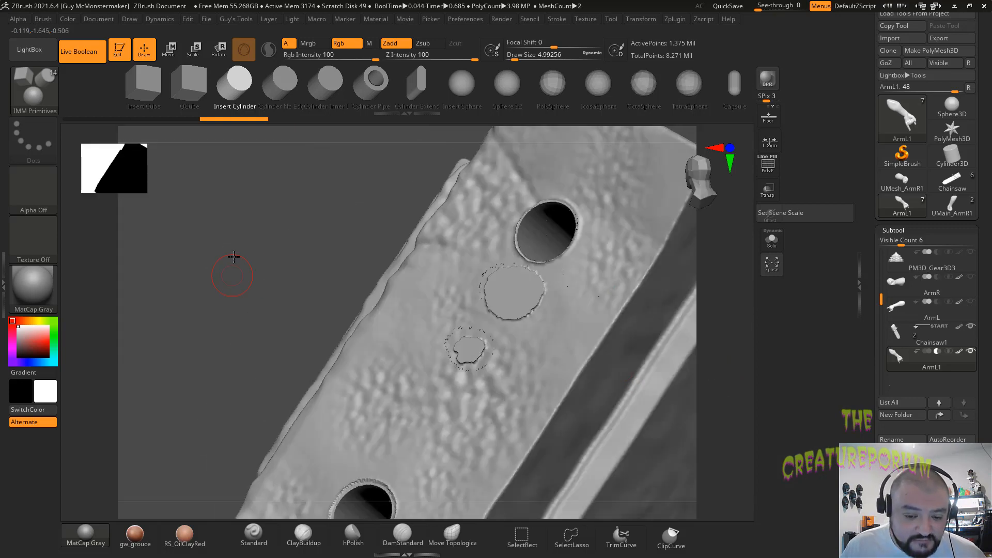
mouse_move(233, 277)
left_mouse_down()
mouse_move(282, 243)
mouse_move(298, 299)
mouse_move(266, 303)
mouse_move(259, 324)
mouse_move(257, 280)
mouse_move(491, 352)
mouse_move(593, 284)
mouse_move(570, 336)
mouse_move(584, 337)
left_mouse_up()
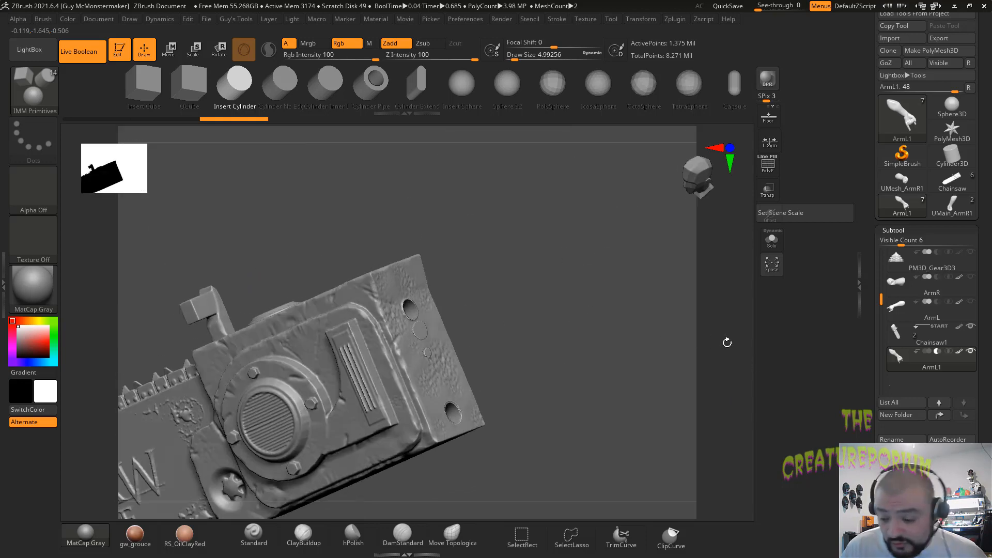
mouse_move(966, 334)
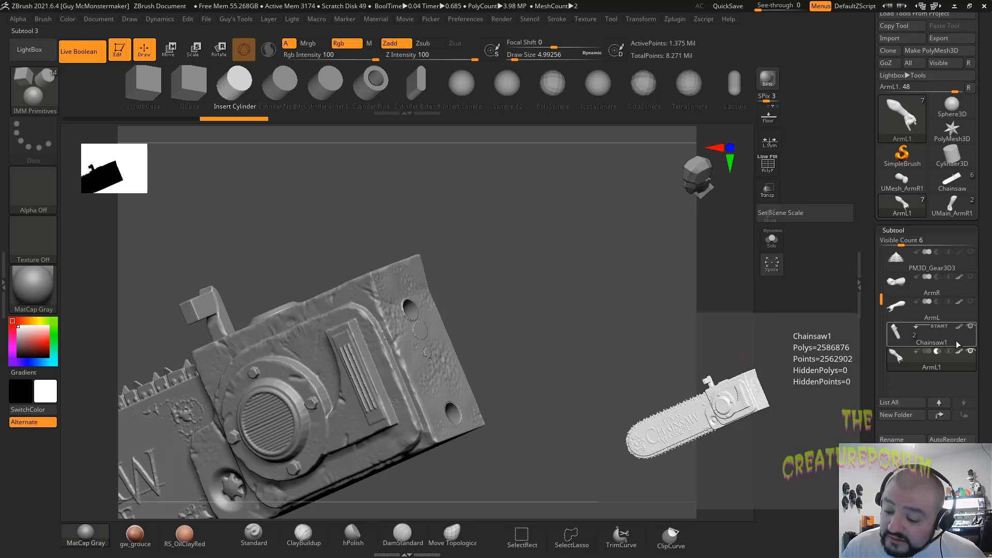
left_click(970, 301)
left_click_drag(575, 439, 621, 414)
left_click(953, 302)
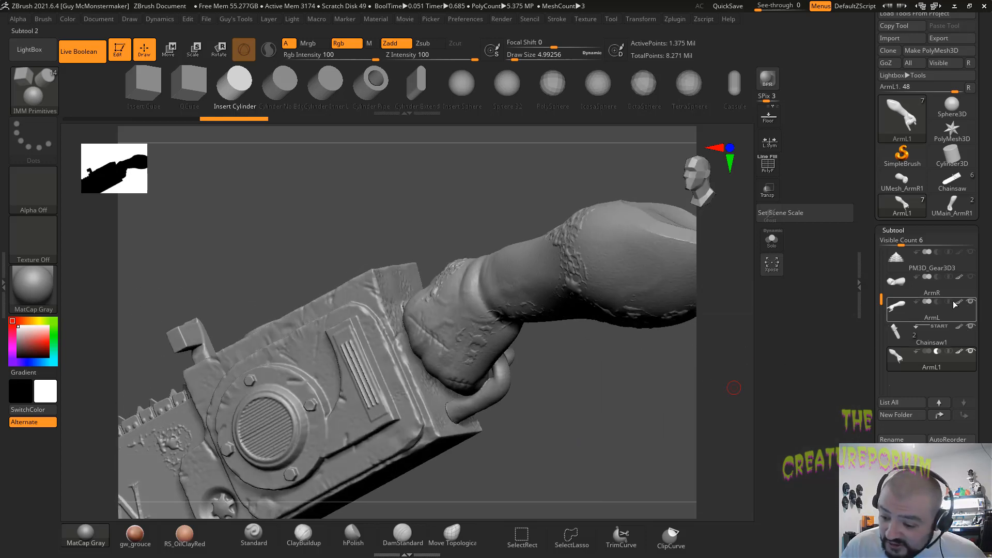
left_click(972, 302)
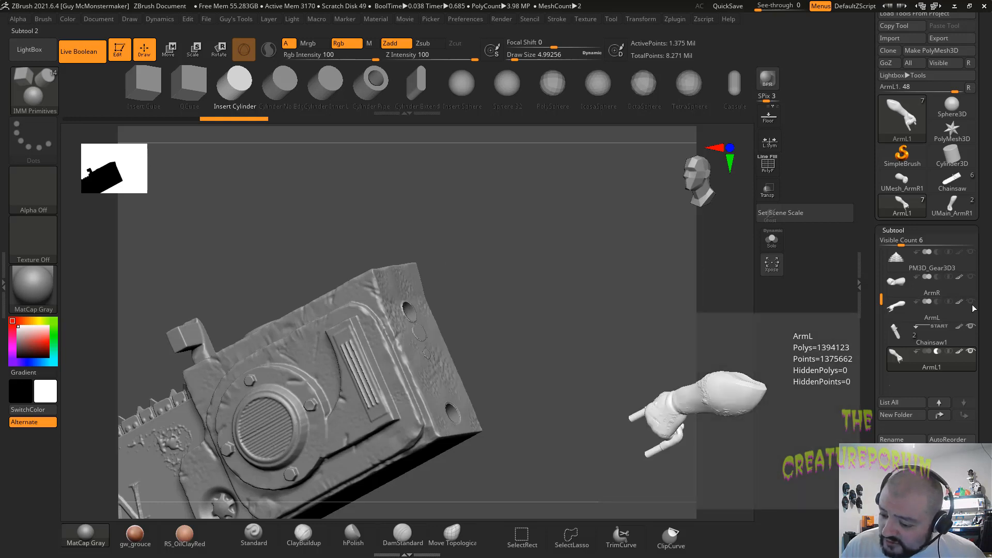
Step: Make a Boolean mesh from Chainsaw1 with the ArmL1 copy subtracted
left_click(964, 337)
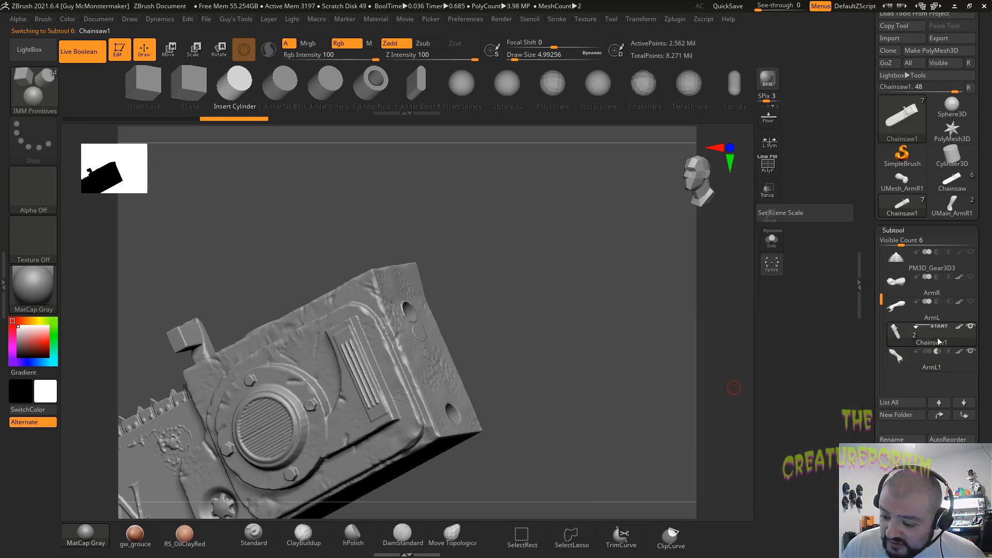
left_click_drag(569, 338, 572, 338)
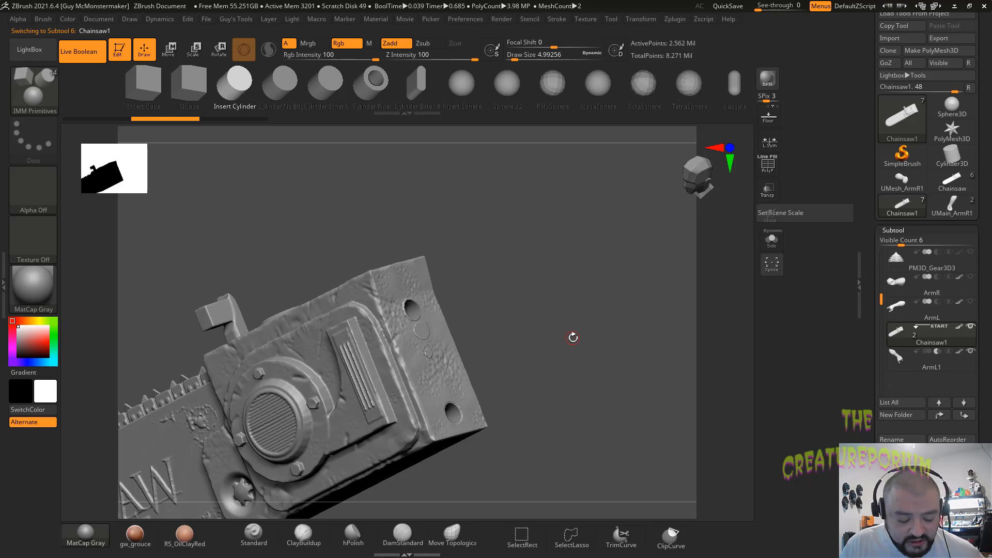
key("space")
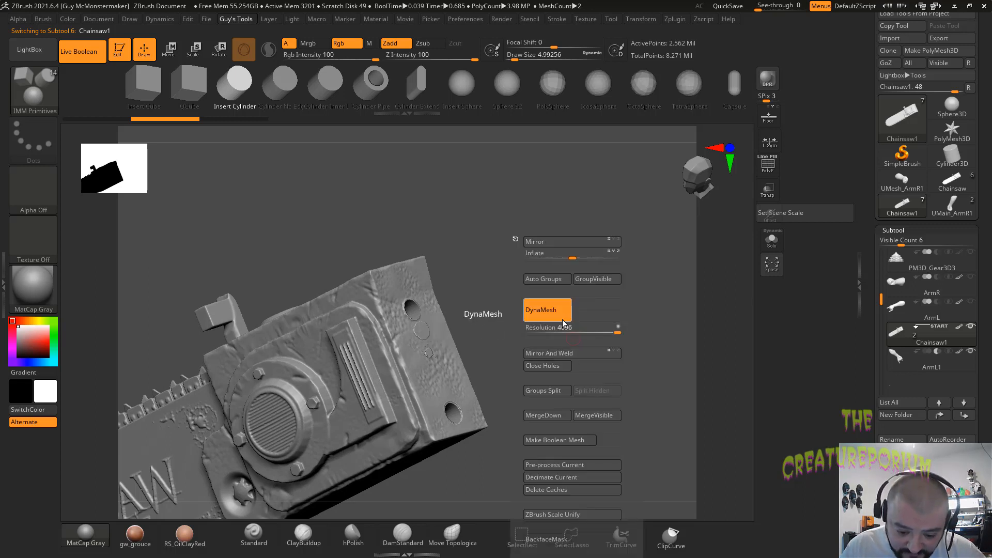
left_click(577, 438)
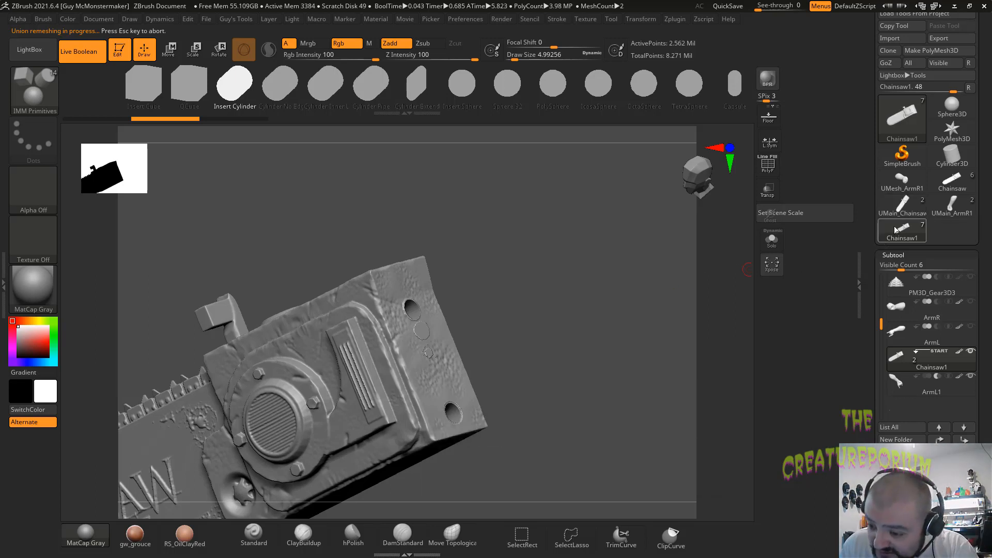
Step: Switch to the UMain_Chainsaw1 tool, make its Boolean mesh, and return to the Chainsaw1 tool
left_click(902, 206)
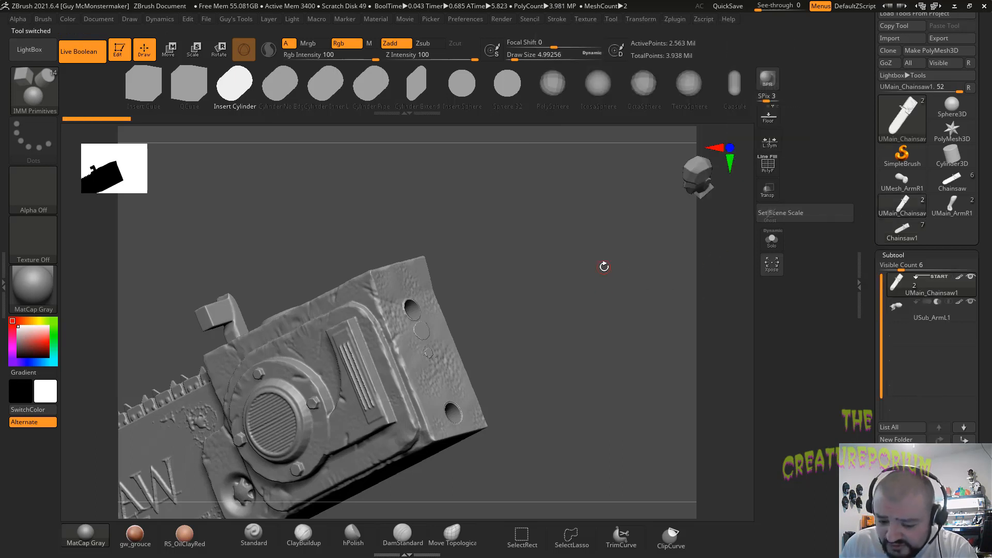
key("space")
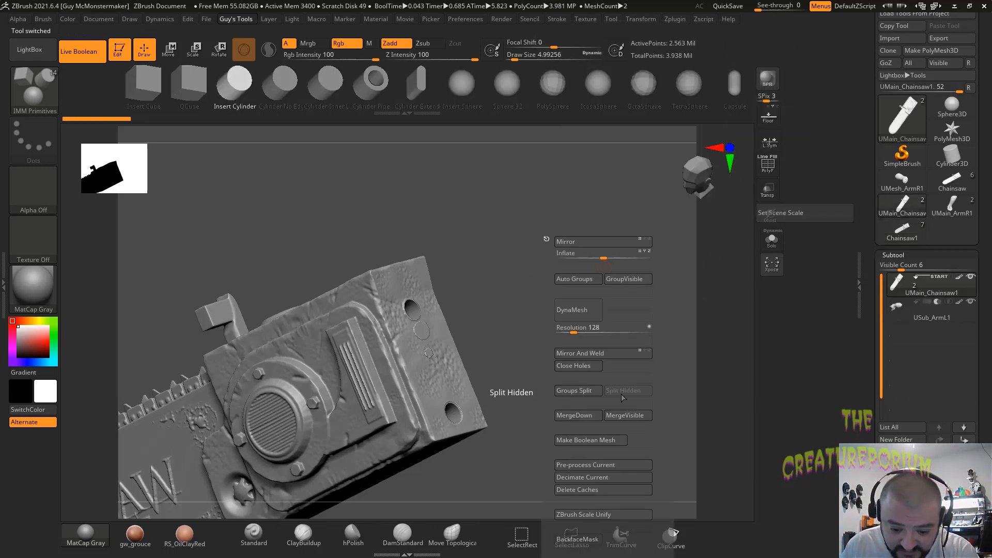
left_click(601, 442)
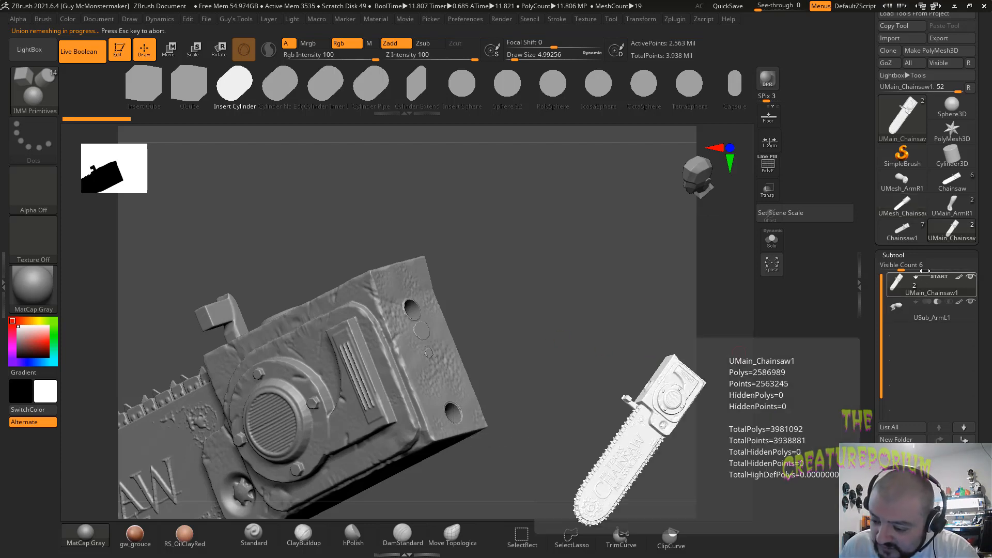
left_click(902, 230)
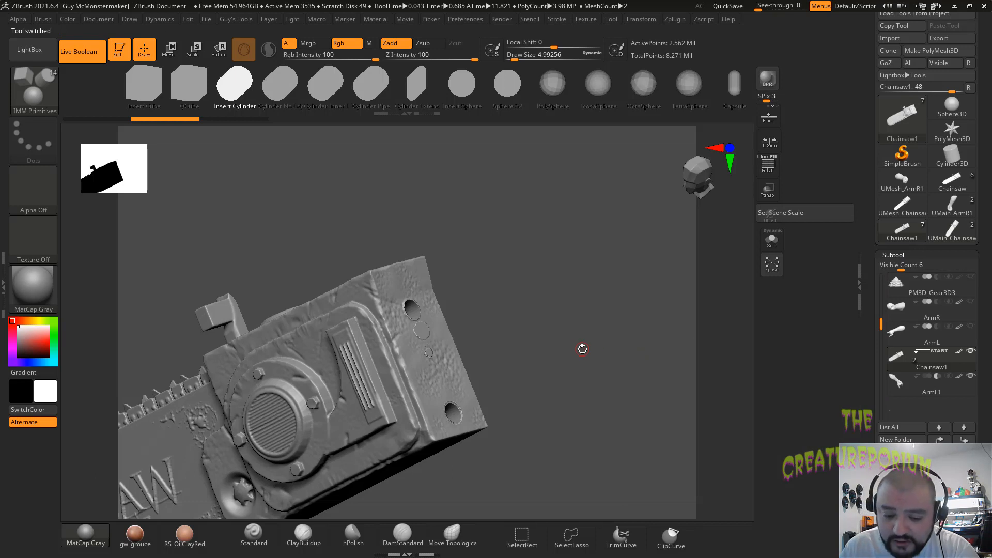
Step: Append the UMesh_Chainsaw1 Boolean result as a subtool of the Chainsaw1 tool
left_click_drag(580, 345, 568, 343)
mouse_move(912, 366)
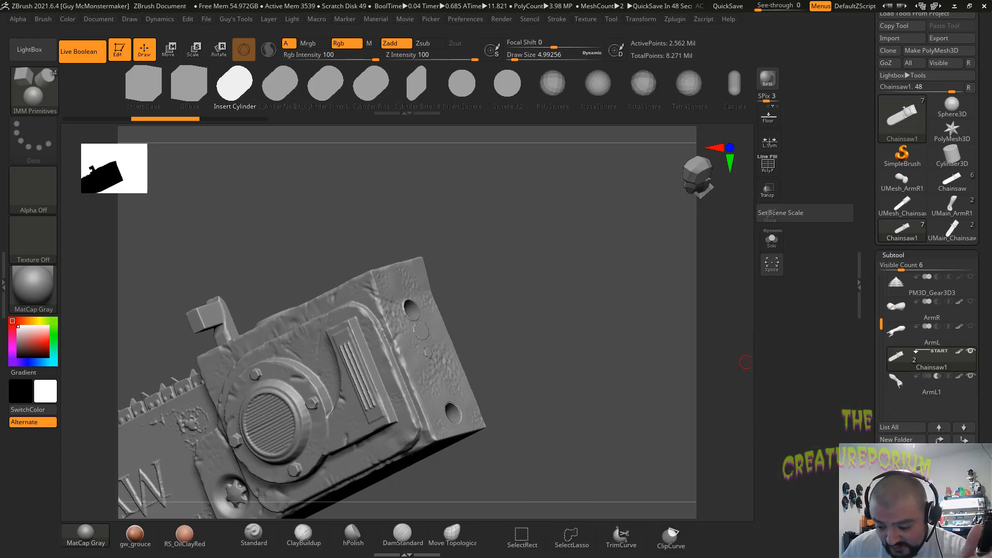
left_click(892, 452)
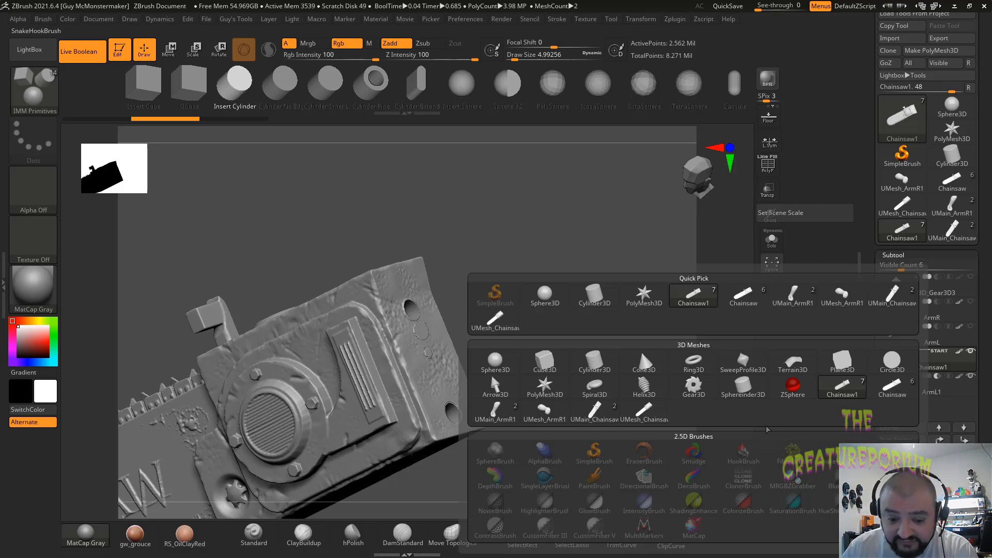
mouse_move(506, 320)
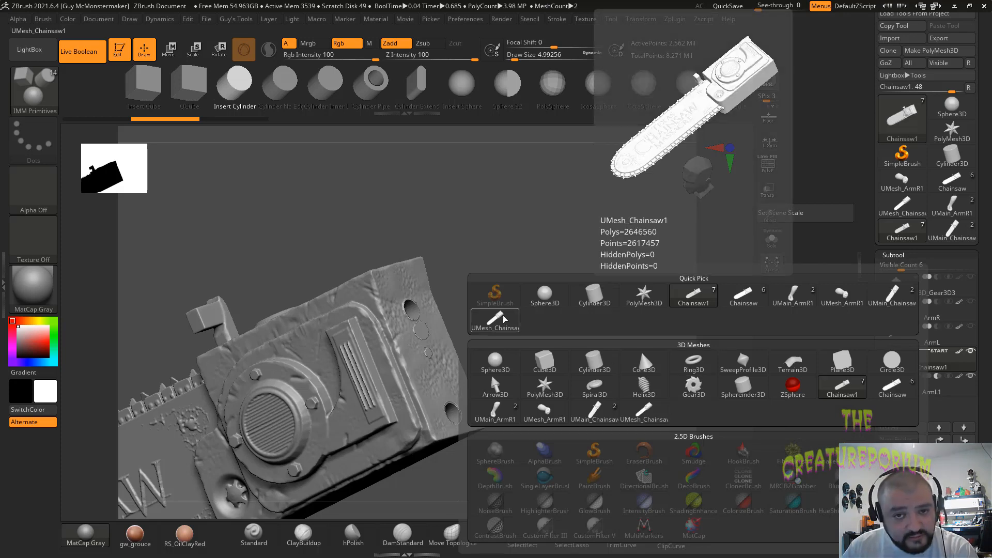
left_click(495, 321)
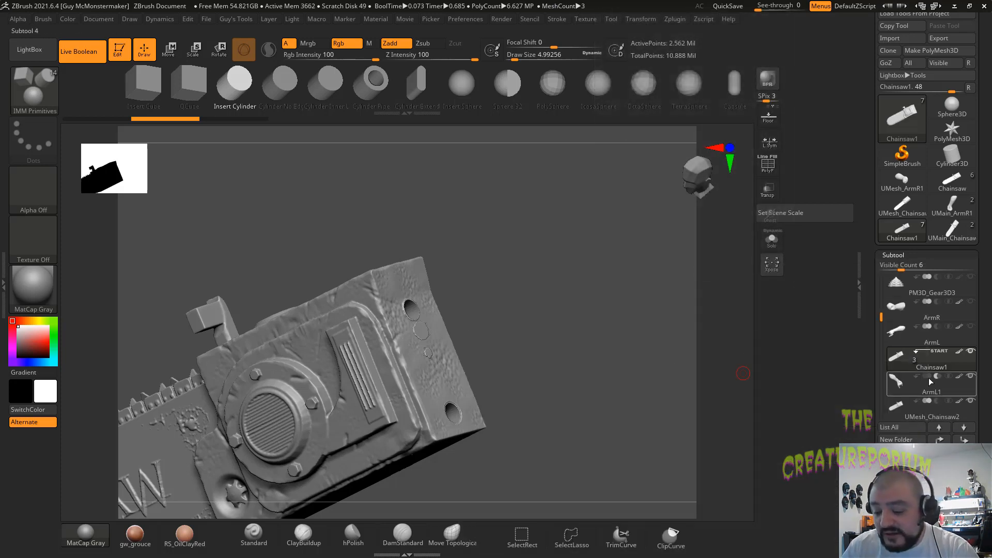
Step: Delete the original Chainsaw1 subtool and the ArmL1 subtraction copy, accepting that the deletions cannot be undone
left_click_drag(882, 319, 891, 358)
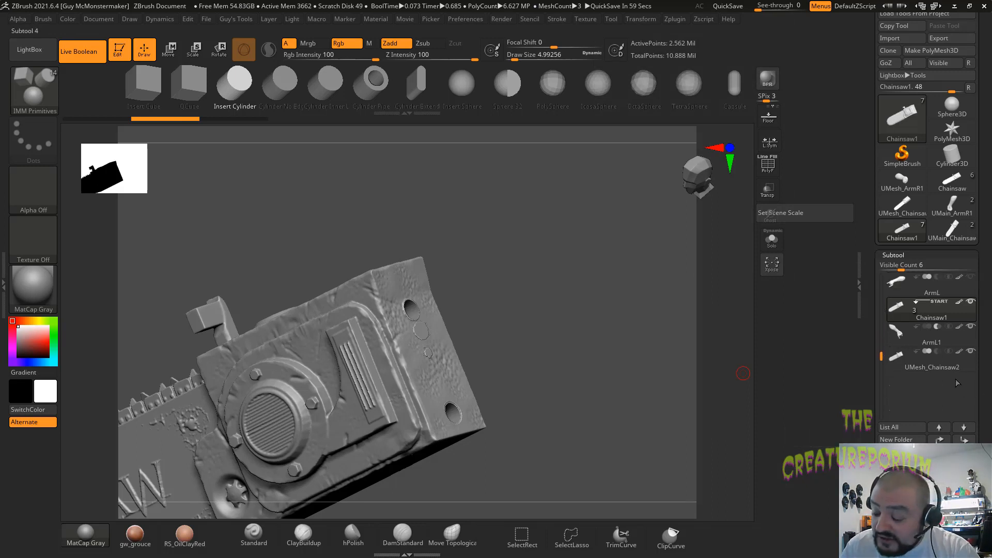
mouse_move(939, 315)
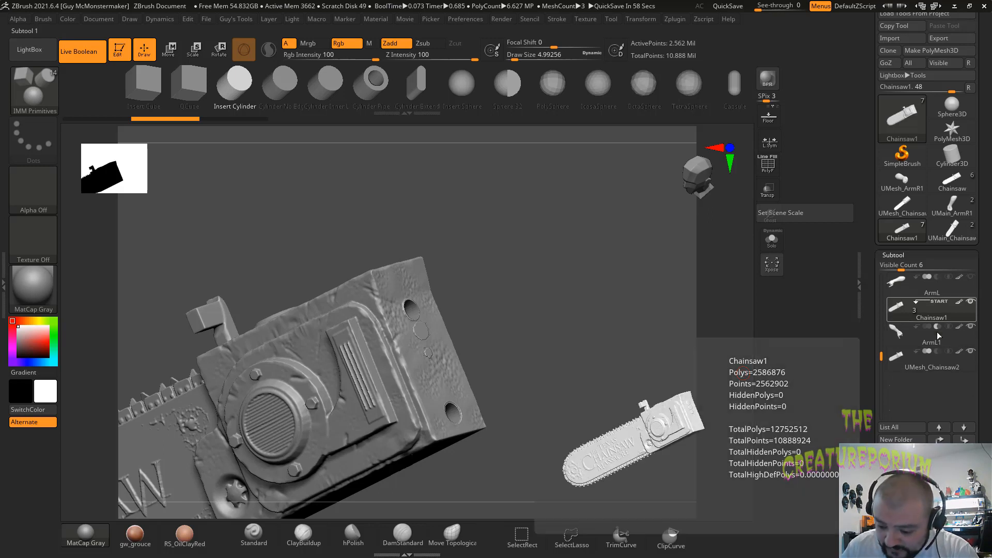
left_click(743, 373)
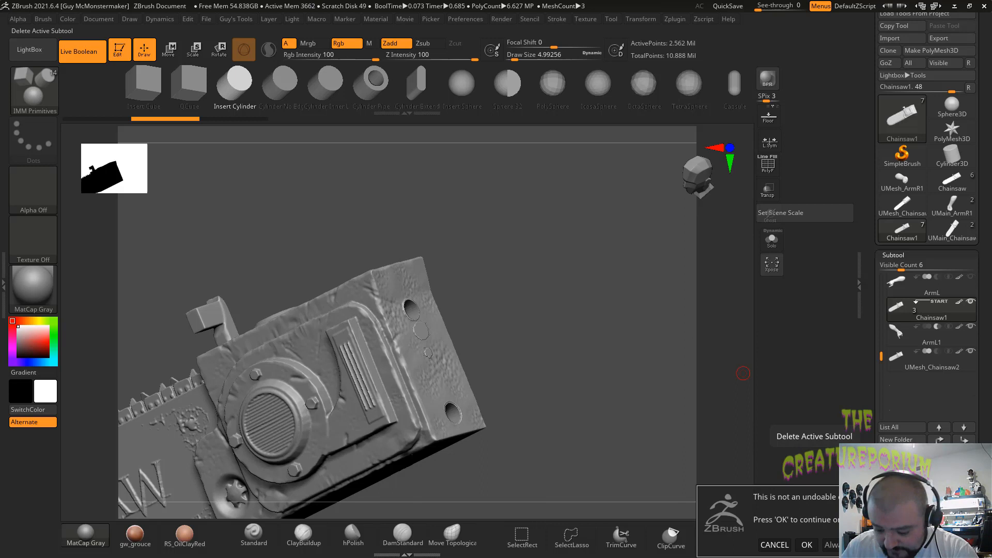
left_click(804, 545)
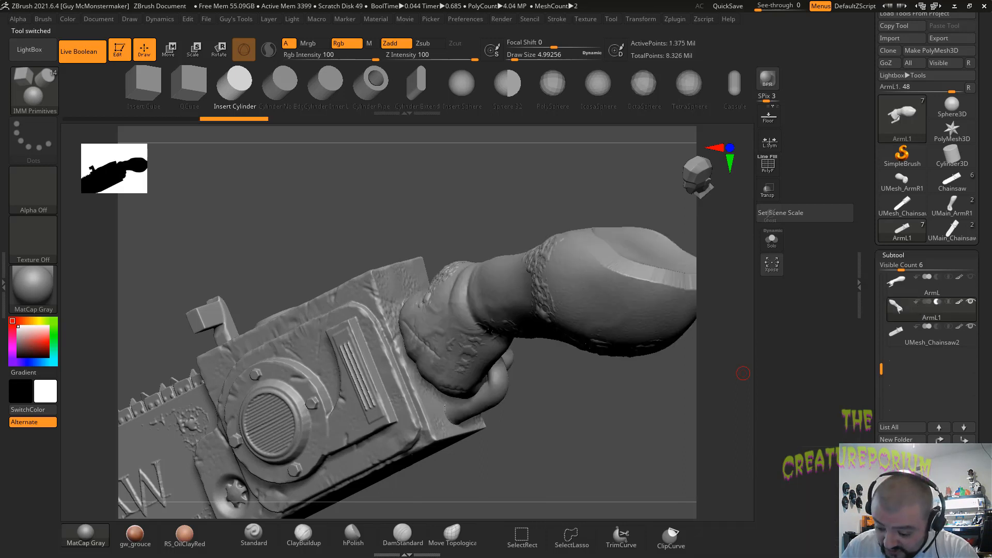
left_click(743, 373)
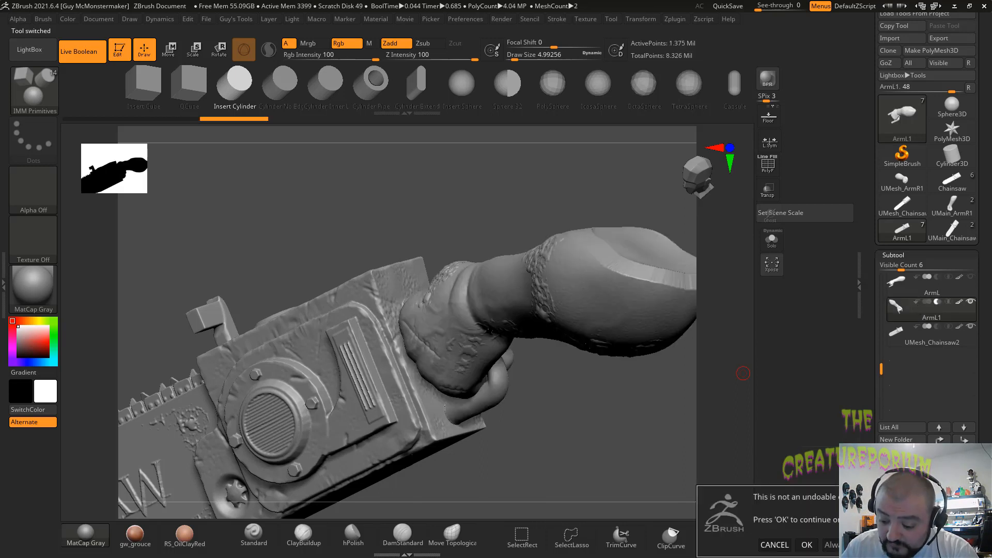
left_click(804, 545)
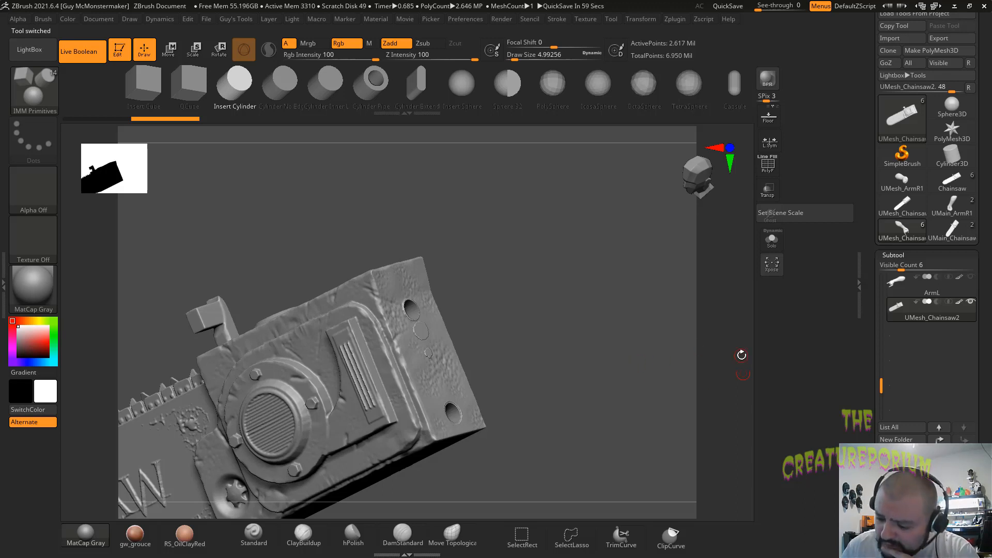
Step: Show ArmL with the socketed chainsaw, and display the whole bust to check how the parts fit together
left_click(971, 277)
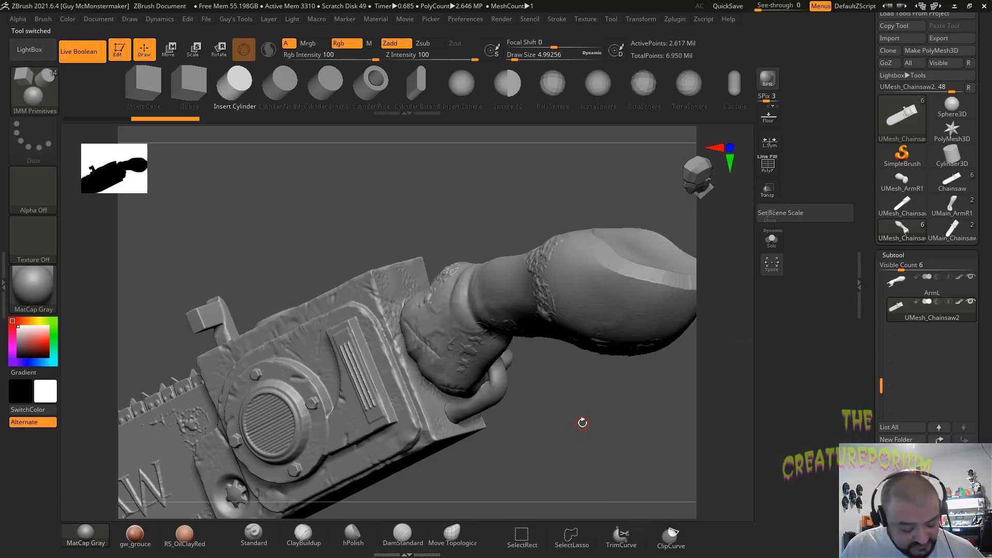
left_click_drag(582, 423, 491, 427)
mouse_move(421, 222)
left_mouse_down("alt")
mouse_move(319, 445)
mouse_move(288, 412)
mouse_move(390, 402)
mouse_move(307, 389)
mouse_move(301, 371)
mouse_move(327, 400)
mouse_move(641, 422)
mouse_move(623, 389)
left_mouse_up("alt")
left_click_drag(653, 434, 563, 424, "alt")
left_click(973, 303, "shift")
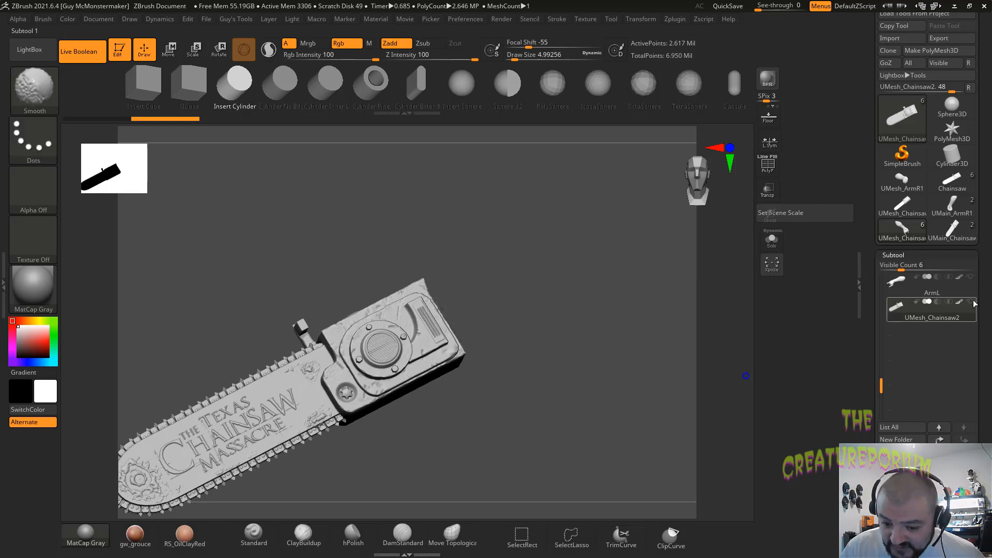
left_click(973, 303, "shift")
left_click_drag(691, 416, 622, 355)
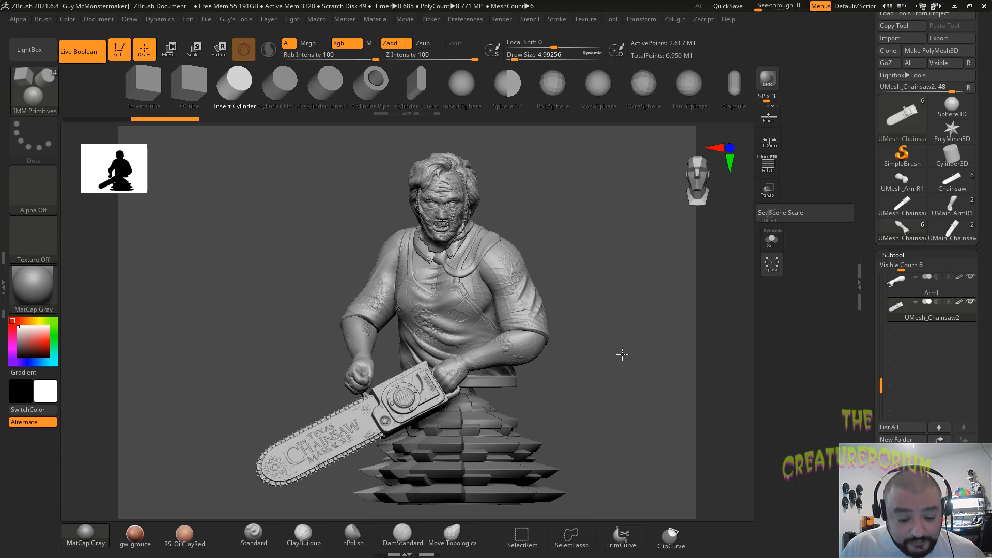
Step: Isolate the UMesh_Chainsaw2 subtool and examine the peg sockets in its rear face and its front side
left_click(971, 302, "alt")
left_click_drag(606, 325, 623, 366, "alt")
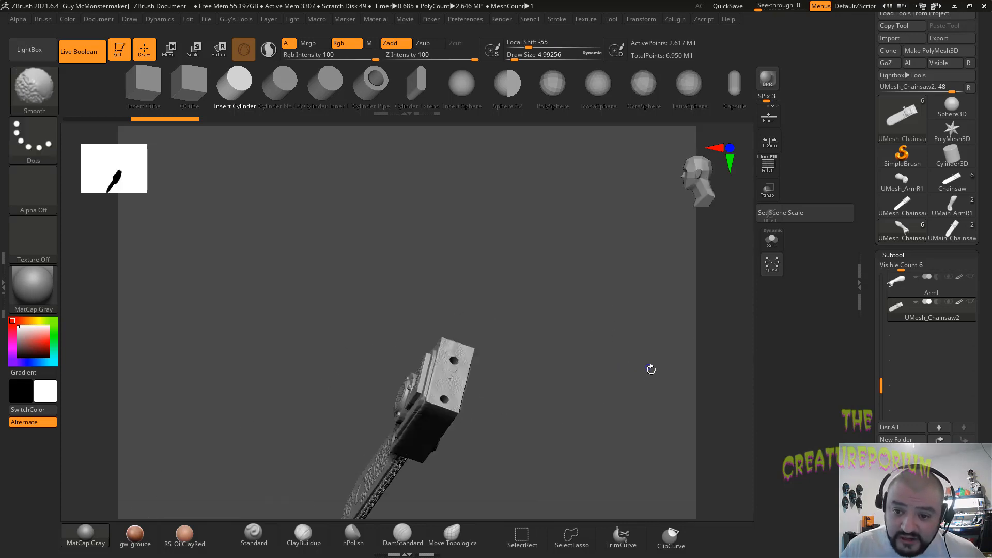
left_click_drag(596, 319, 647, 343)
left_click_drag(570, 323, 606, 281, "alt")
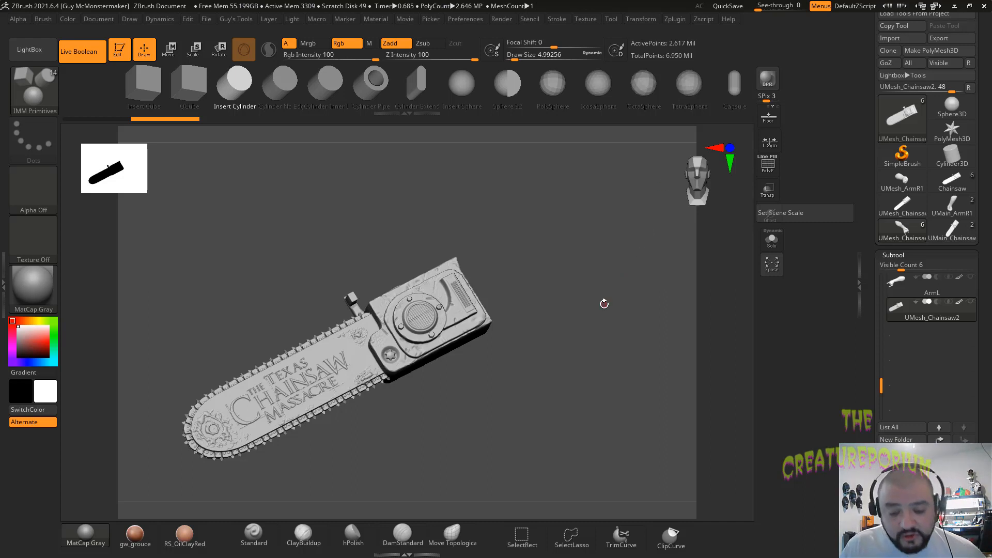
Step: Apply Scale Master's ZBrush Scale Unify to the tool and frame the isolated chainsaw
left_click(677, 20)
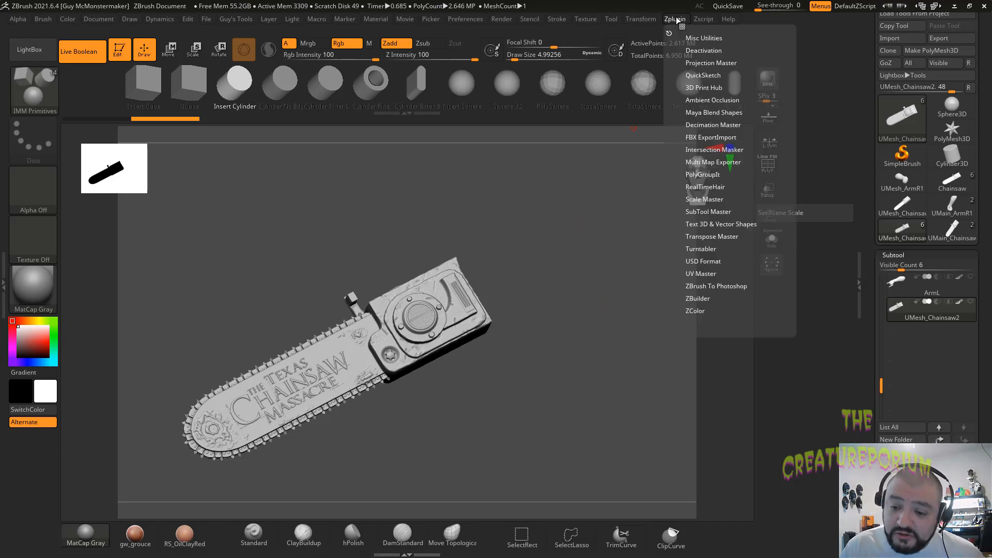
left_click(720, 203)
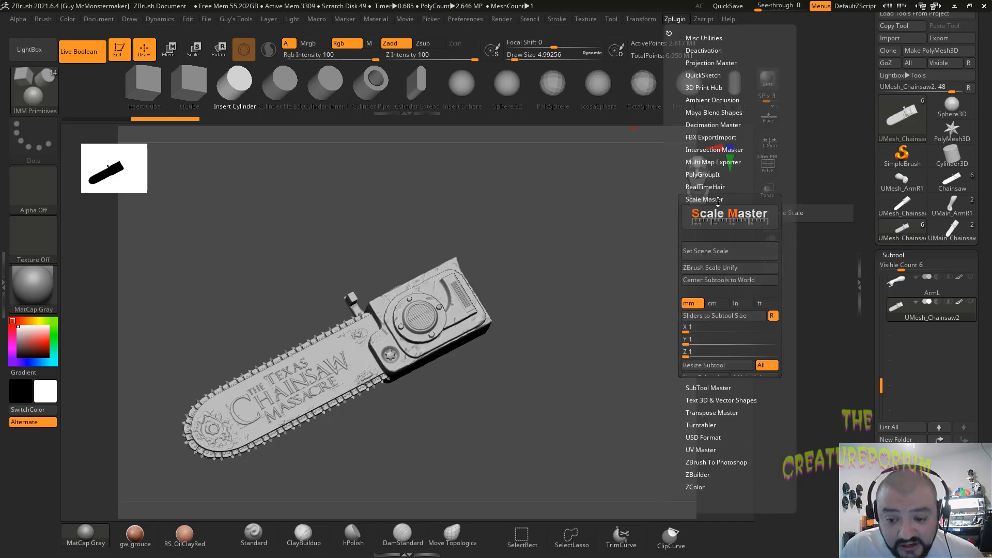
left_click(738, 268)
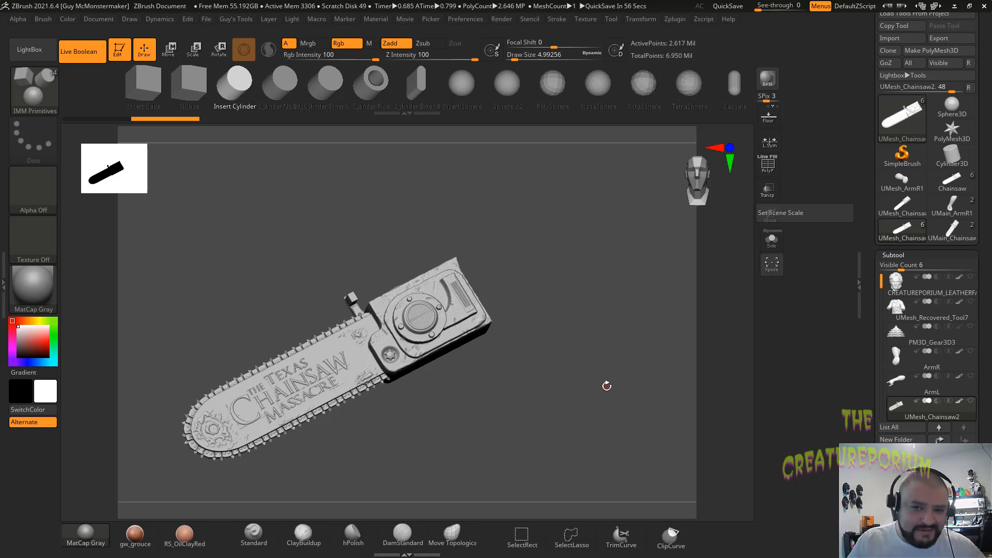
key("f")
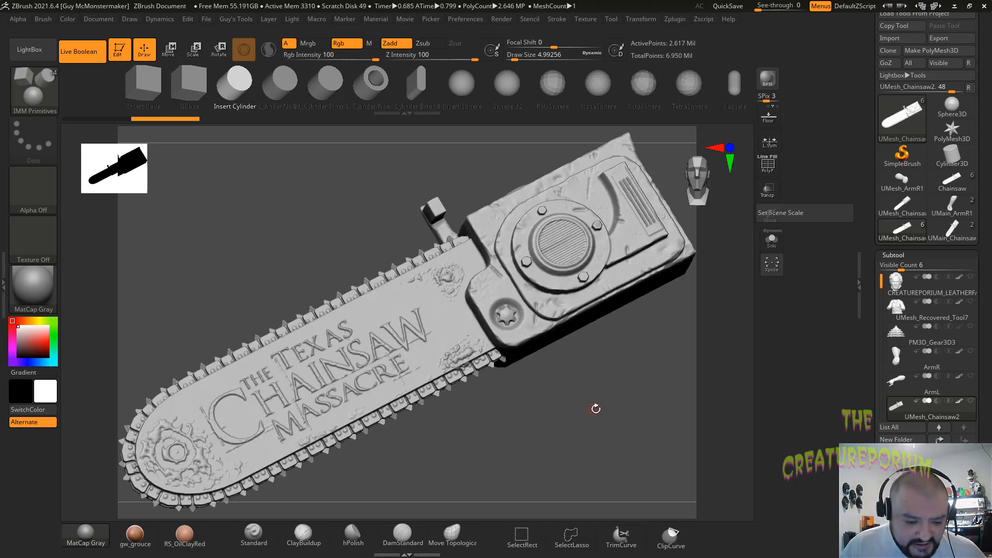
right_click_drag(596, 408, 571, 375, "ctrl")
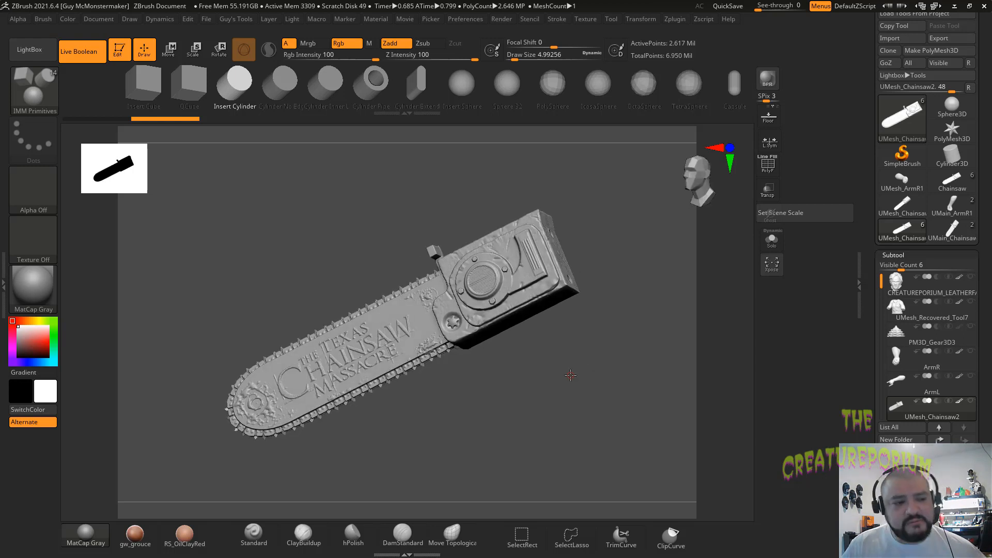